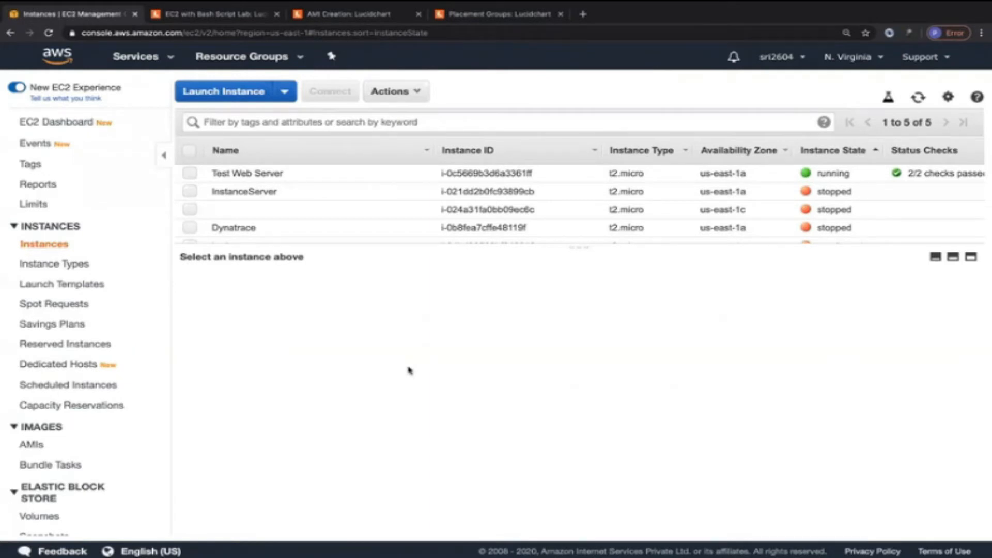
Start launching an EC2 instance from Amazon Linux AMI 2018.03.0 (HVM) with type t2.micro and continue to the instance details.
{"action": "scroll", "coordinate": [98, 434], "scroll_direction": "down", "scroll_amount": 5}
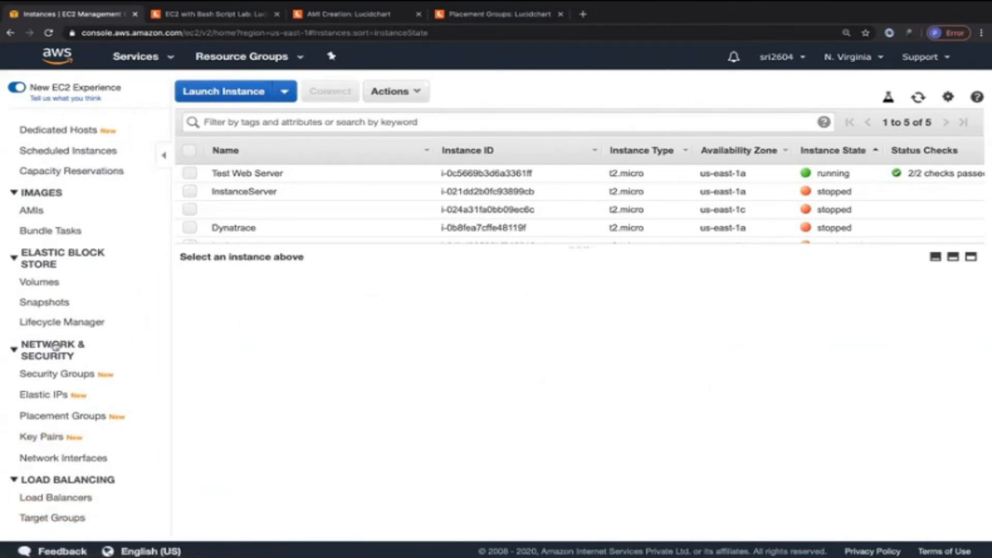
{"action": "scroll", "coordinate": [54, 346], "scroll_direction": "up", "scroll_amount": 5}
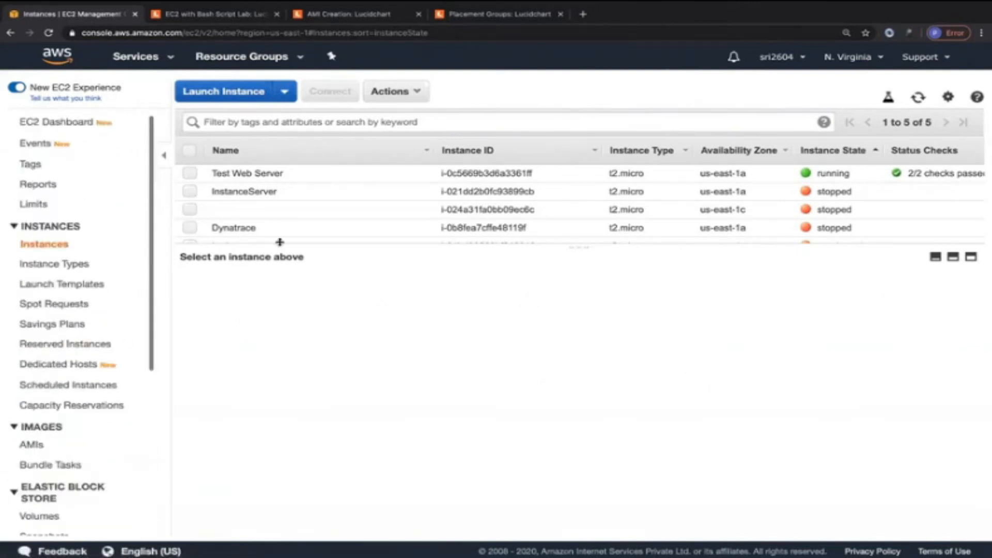
{"action": "left_click", "coordinate": [223, 92]}
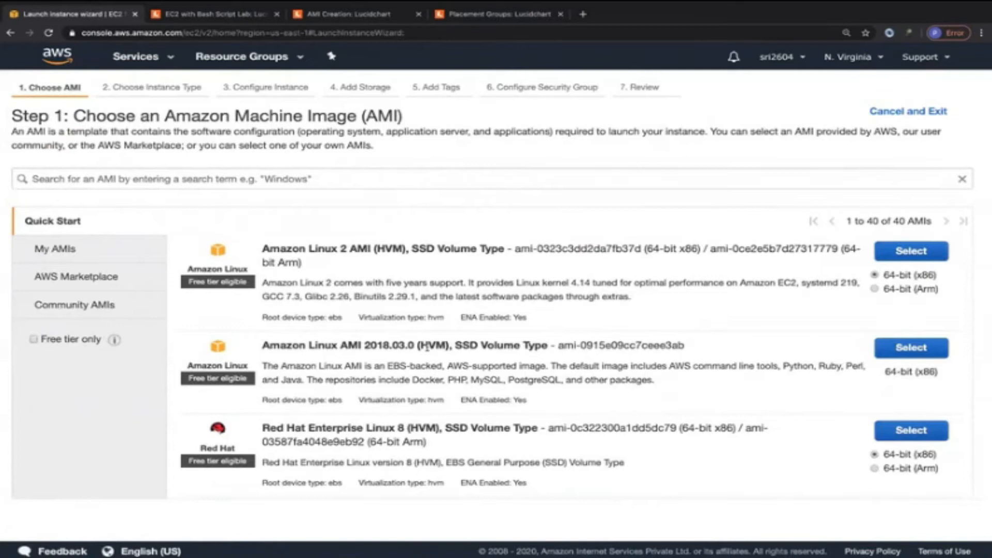
{"action": "left_click", "coordinate": [898, 355]}
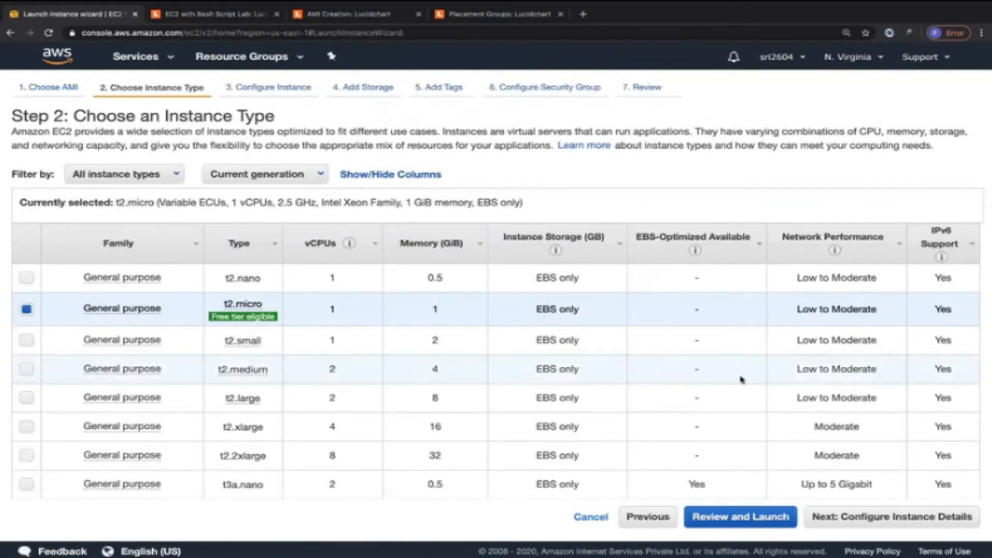
{"action": "left_click", "coordinate": [883, 517]}
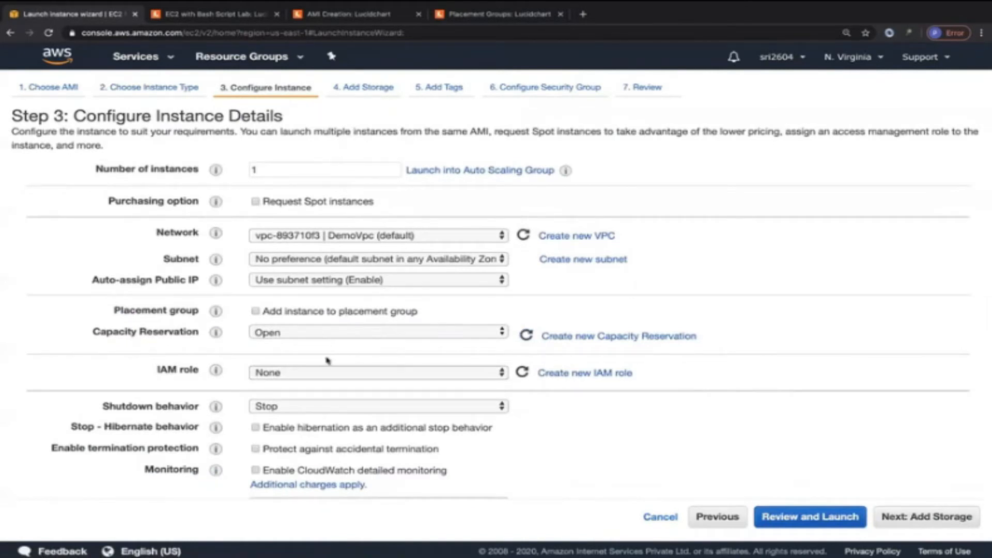
Begin the user data script as text with the lines "#!/bin/bash", "sudo su" and "yum update -y".
{"action": "scroll", "coordinate": [325, 410], "scroll_direction": "down", "scroll_amount": 6}
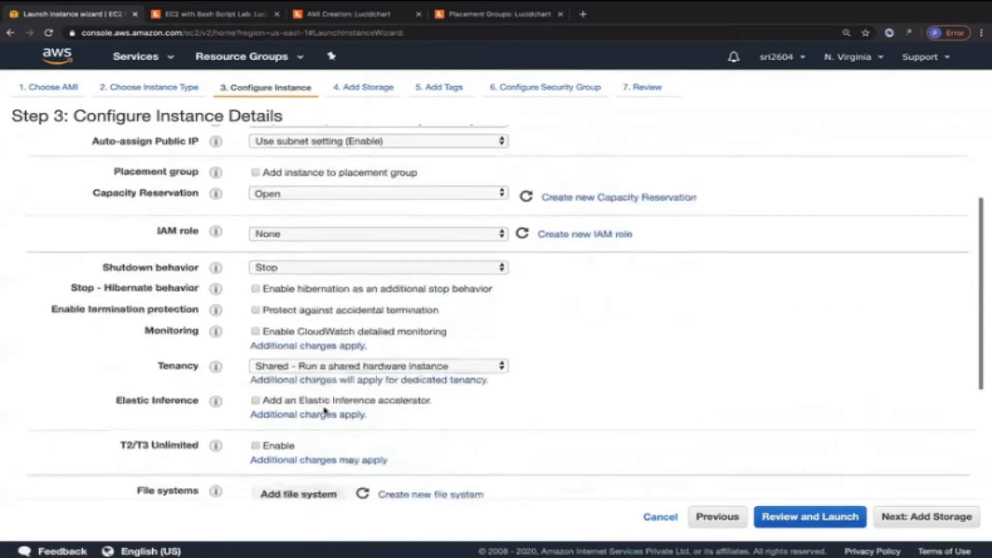
{"action": "scroll", "coordinate": [324, 411], "scroll_direction": "down", "scroll_amount": 1}
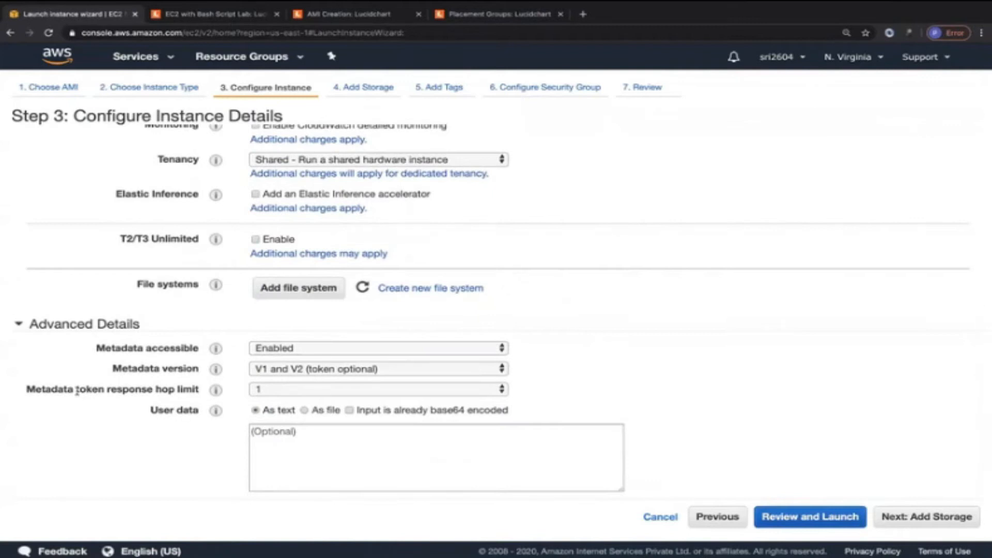
{"action": "left_click", "coordinate": [284, 429]}
{"action": "key", "text": "ctrl+plus"}
{"action": "key", "text": "ctrl+plus"}
{"action": "key", "text": "ctrl+plus"}
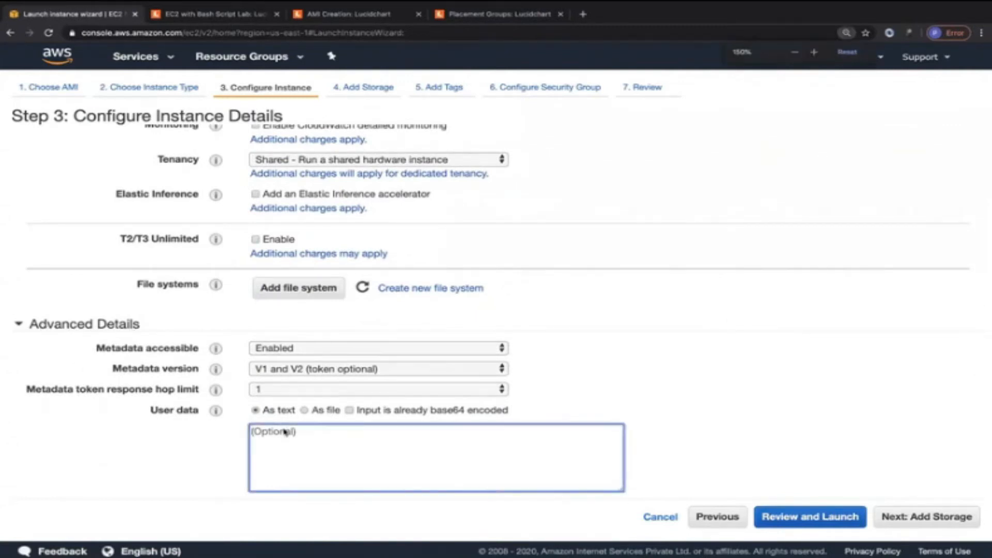
{"action": "scroll", "coordinate": [284, 428], "scroll_direction": "down", "scroll_amount": 10}
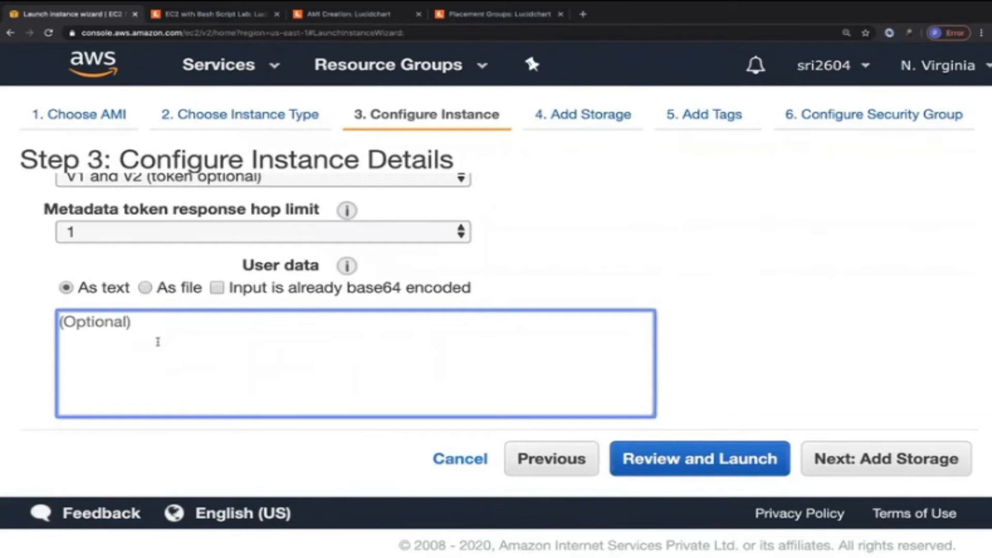
{"action": "type", "text": "#!/bi"}
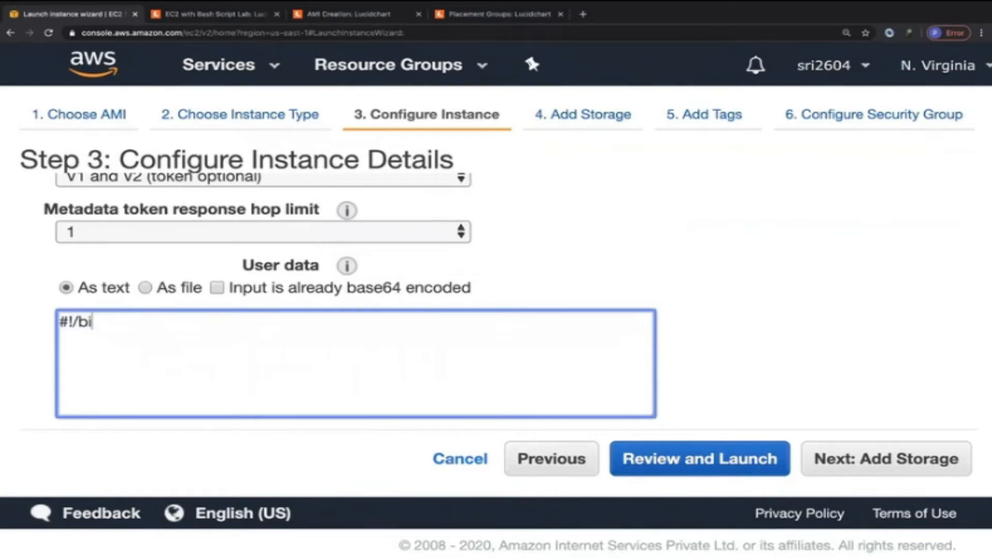
{"action": "type", "text": "n/bash"}
{"action": "key", "text": "Return"}
{"action": "type", "text": "sudo su"}
{"action": "key", "text": "Return"}
{"action": "type", "text": "yum update -y"}
{"action": "key", "text": "Return"}
Add the line "yum install httpd -y" to the user data script to install the Apache web server.
{"action": "type", "text": "yum isntal"}
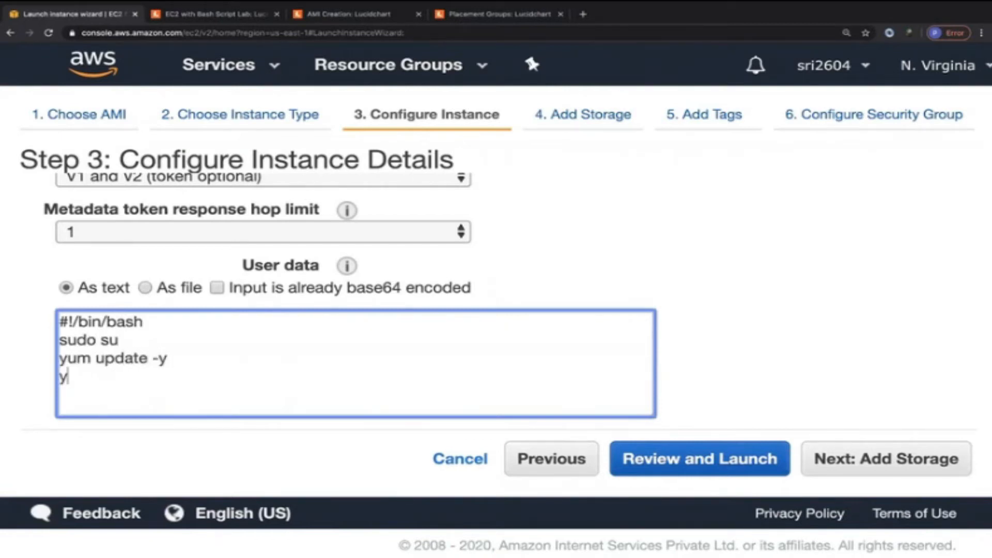
{"action": "key", "text": "BackSpace"}
{"action": "key", "text": "BackSpace"}
{"action": "key", "text": "BackSpace"}
{"action": "key", "text": "BackSpace"}
{"action": "key", "text": "BackSpace"}
{"action": "type", "text": "nstall httpd -u"}
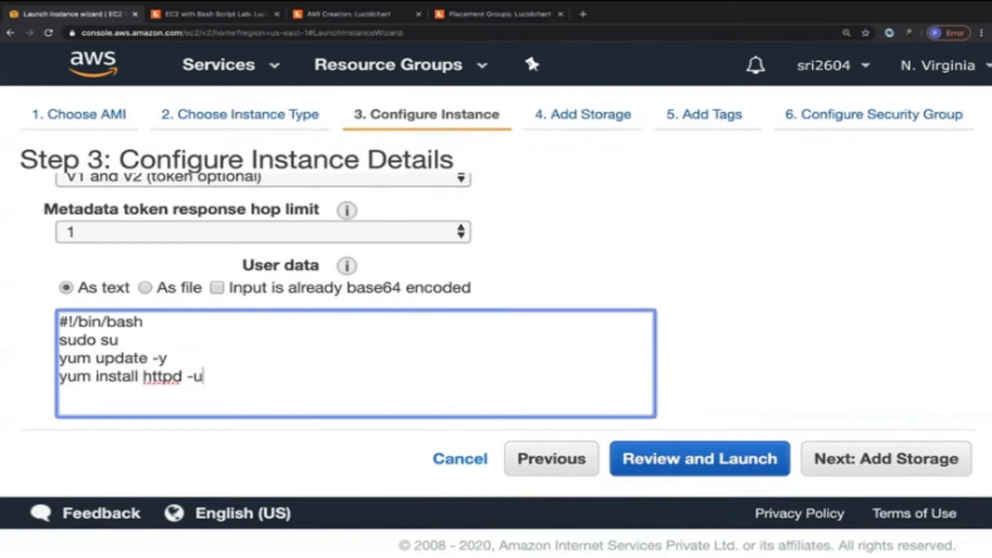
{"action": "key", "text": "BackSpace"}
{"action": "type", "text": "y"}
{"action": "key", "text": "Return"}
Add the lines "service httpd start" and "chkconfig httpd on" to the user data script.
{"action": "type", "text": "service "}
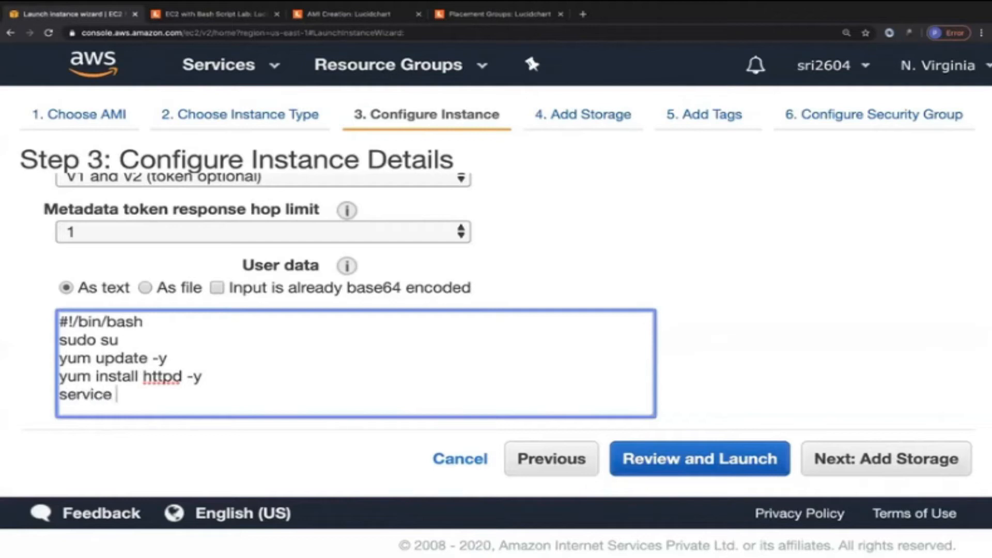
{"action": "type", "text": "httpd start"}
{"action": "key", "text": "Return"}
{"action": "type", "text": "cjhk"}
{"action": "key", "text": "BackSpace"}
{"action": "key", "text": "BackSpace"}
{"action": "key", "text": "BackSpace"}
{"action": "type", "text": "hkconfig h"}
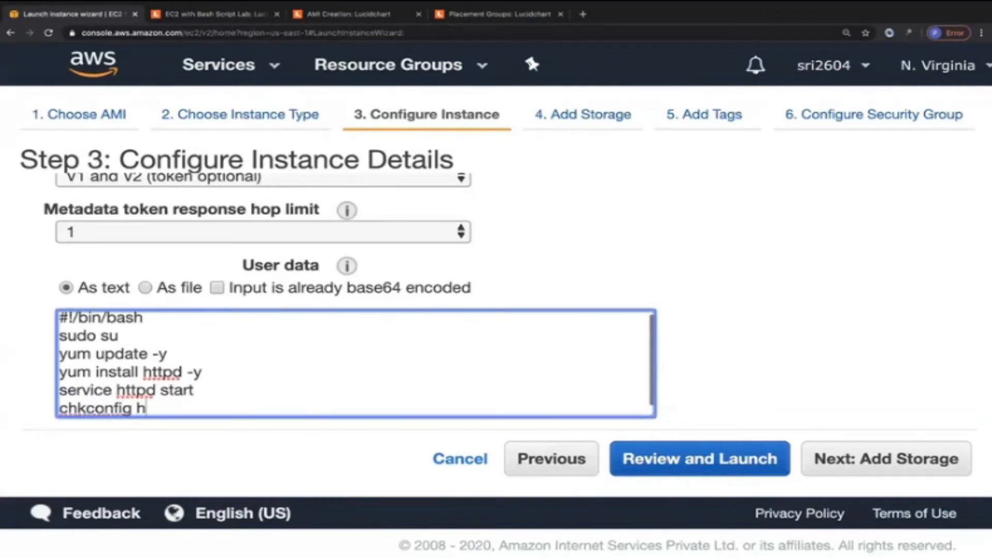
{"action": "type", "text": "ttpd on"}
{"action": "key", "text": "Return"}
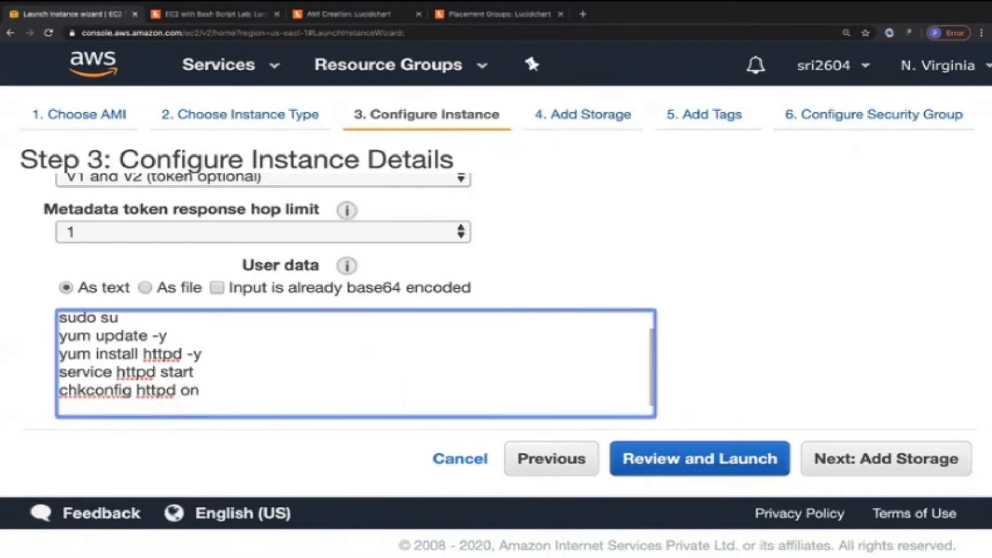
Finish the user data script with the lines "cd /var/www/html/" and "echo "Hello World" > index.html".
{"action": "type", "text": "cd /"}
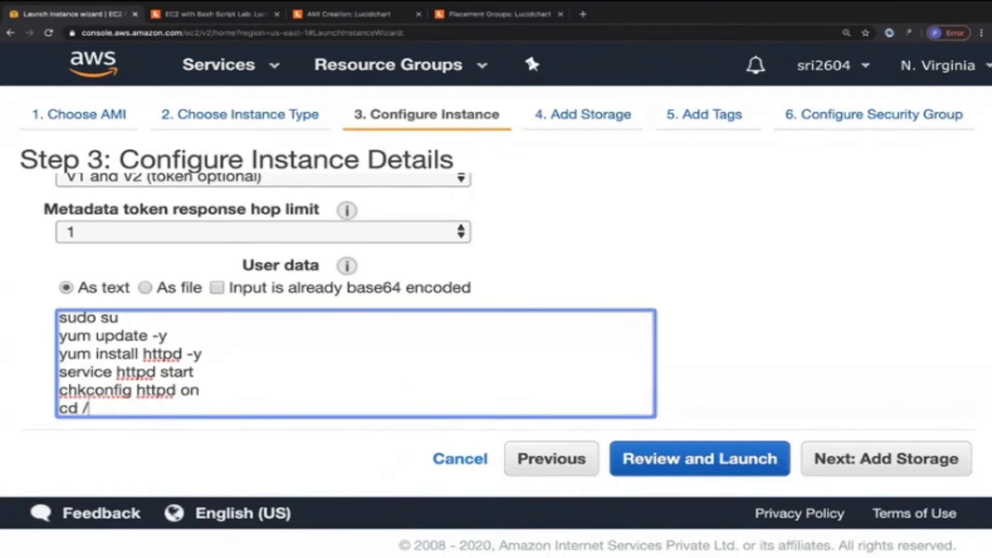
{"action": "type", "text": "var/www/html/"}
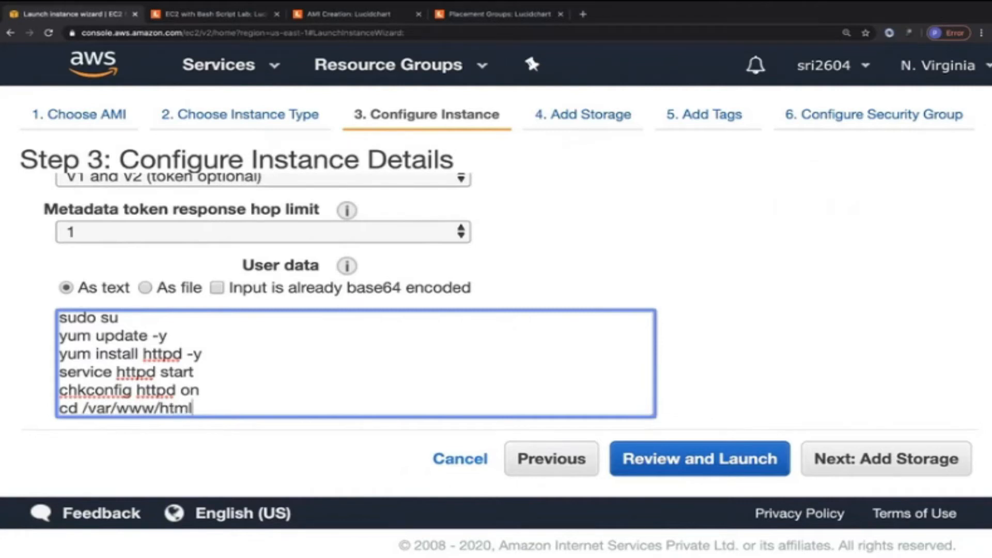
{"action": "key", "text": "Return"}
{"action": "type", "text": "echo \""}
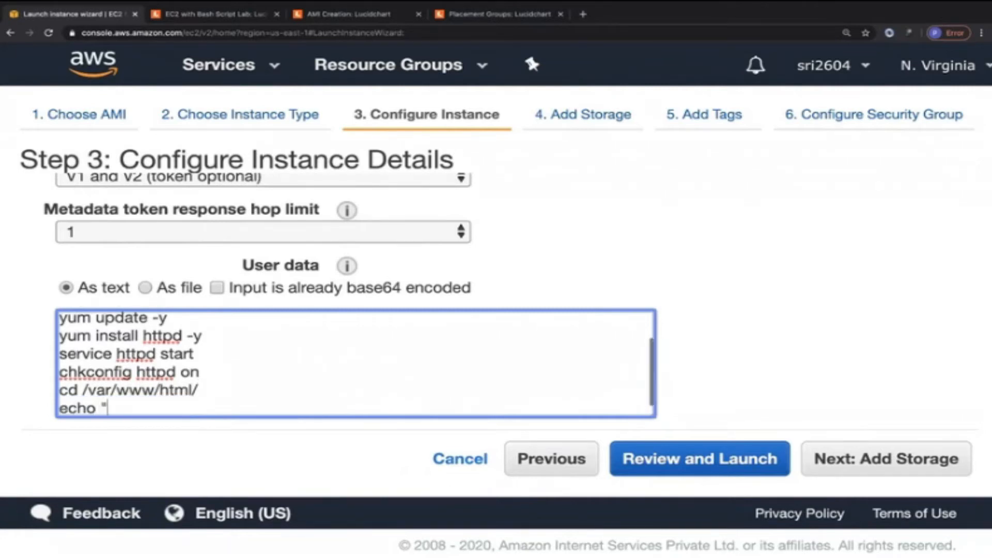
{"action": "type", "text": "Hello Worl"}
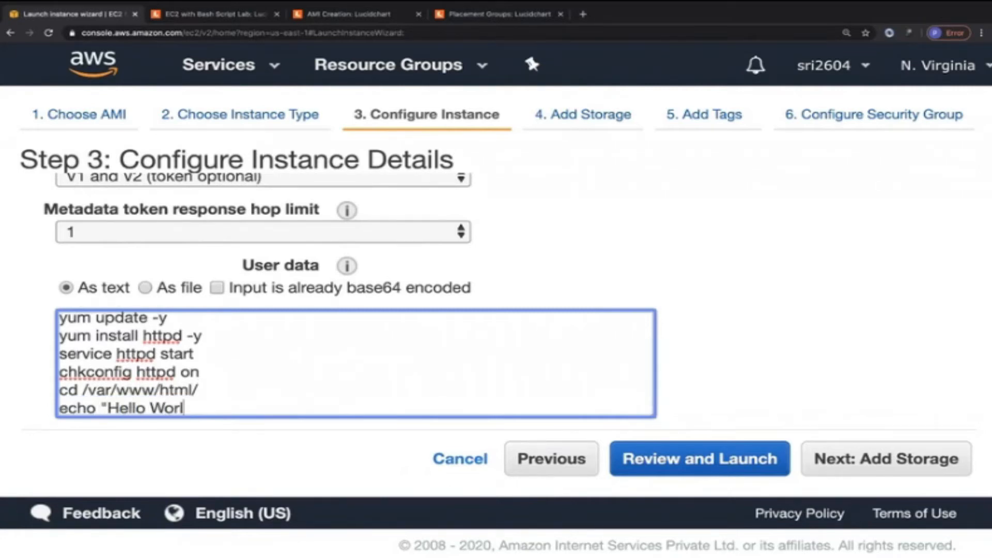
{"action": "type", "text": "d\" > index.html"}
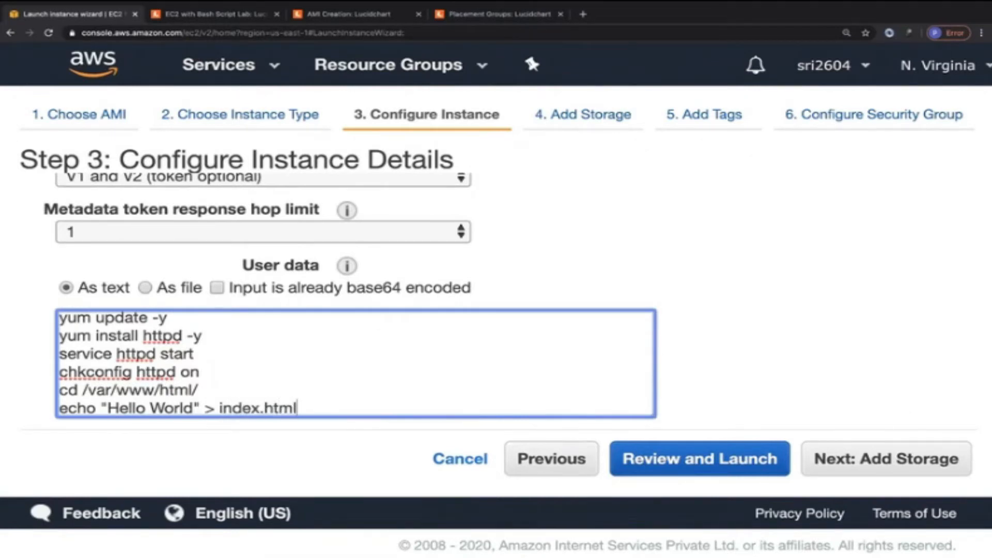
Review the user data script and the other instance details, including the Stop - Hibernate behavior setting.
{"action": "scroll", "coordinate": [150, 347], "scroll_direction": "up", "scroll_amount": 3}
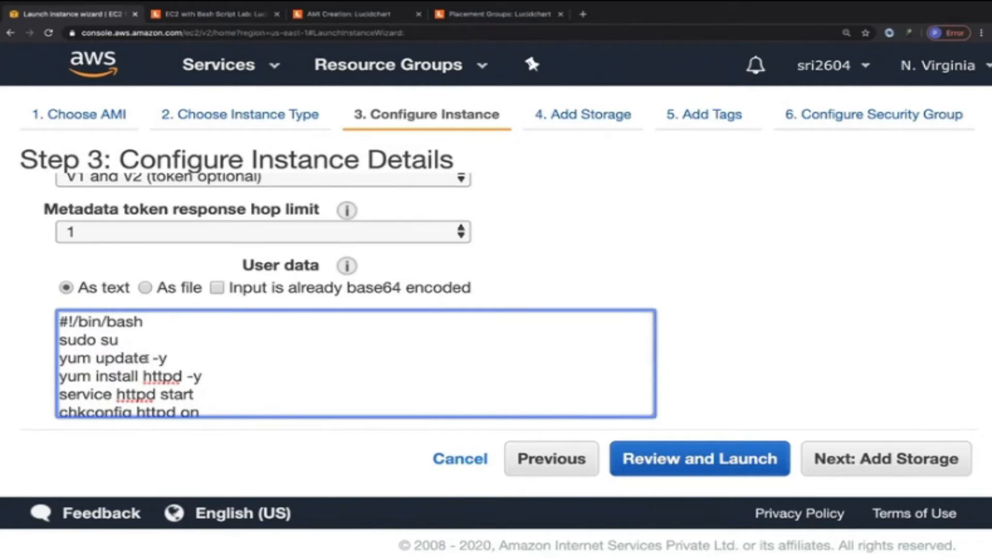
{"action": "scroll", "coordinate": [150, 359], "scroll_direction": "down", "scroll_amount": 3}
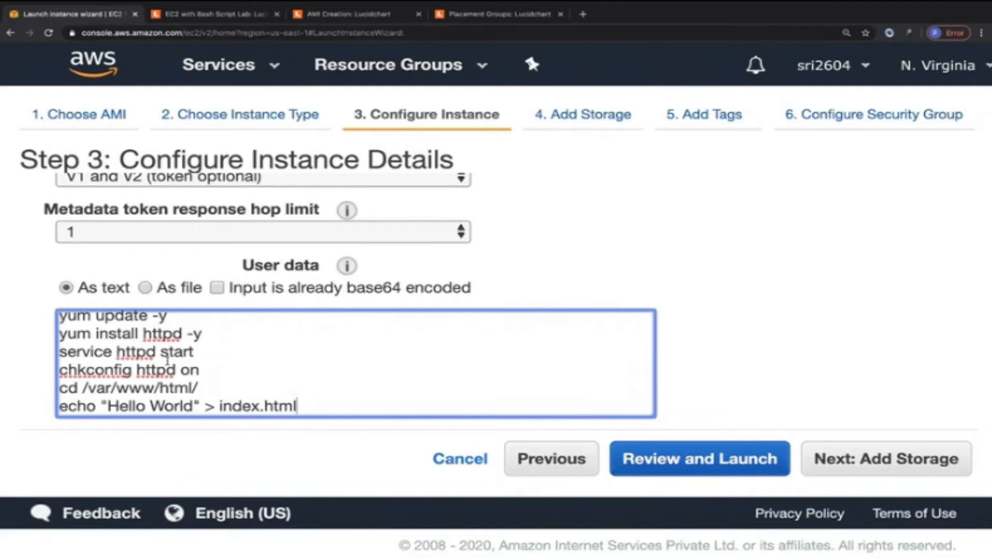
{"action": "scroll", "coordinate": [167, 359], "scroll_direction": "up", "scroll_amount": 3}
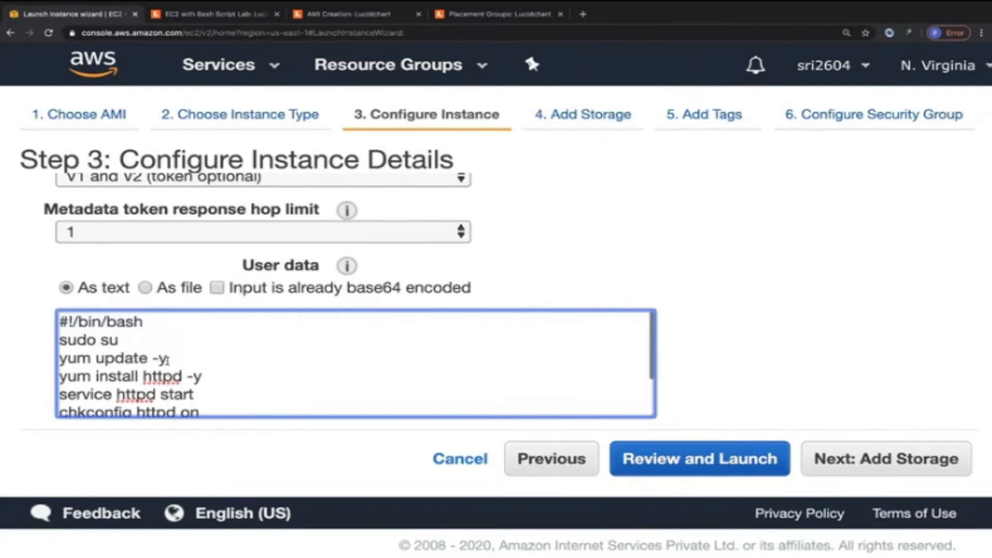
{"action": "key", "text": "ctrl+minus"}
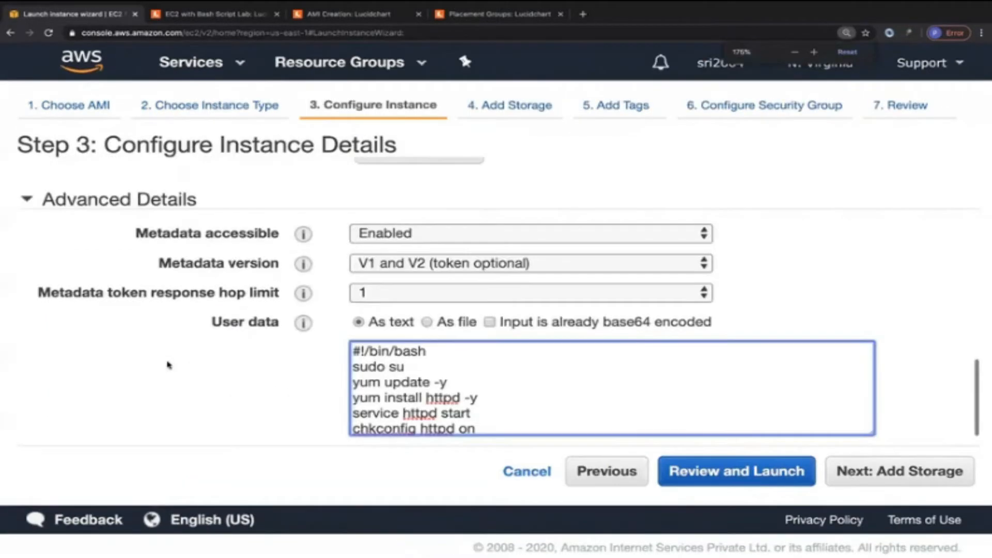
{"action": "key", "text": "ctrl+minus"}
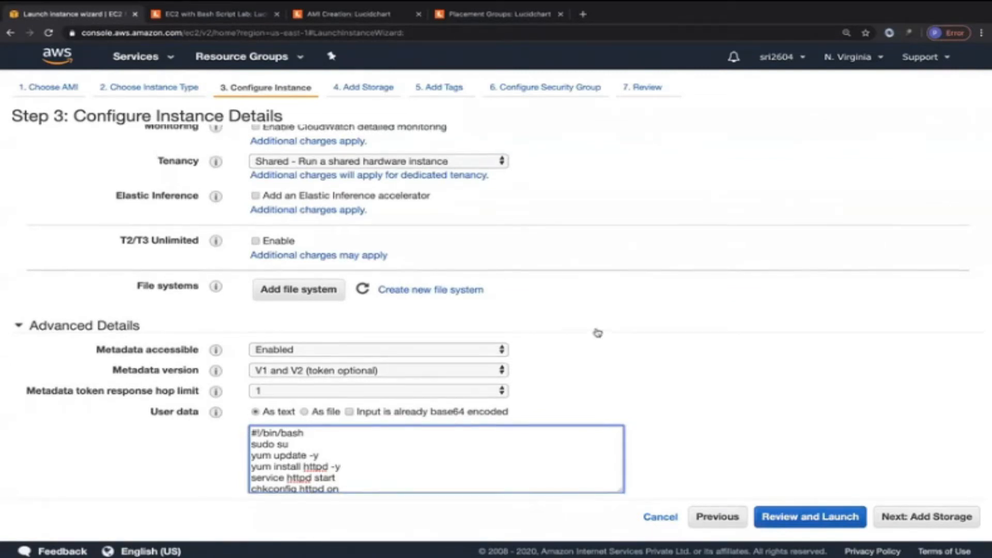
{"action": "scroll", "coordinate": [594, 334], "scroll_direction": "up", "scroll_amount": 8}
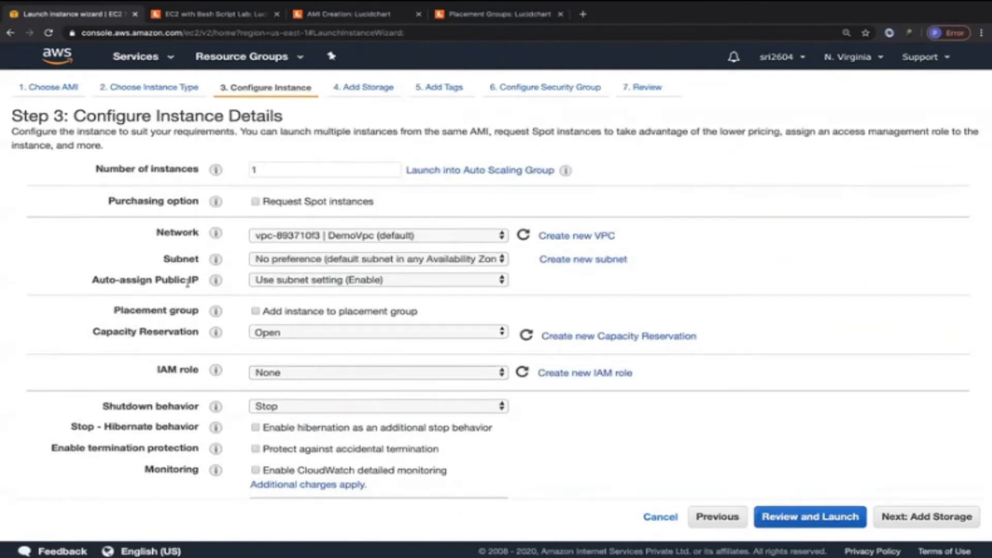
{"action": "scroll", "coordinate": [86, 348], "scroll_direction": "down", "scroll_amount": 2}
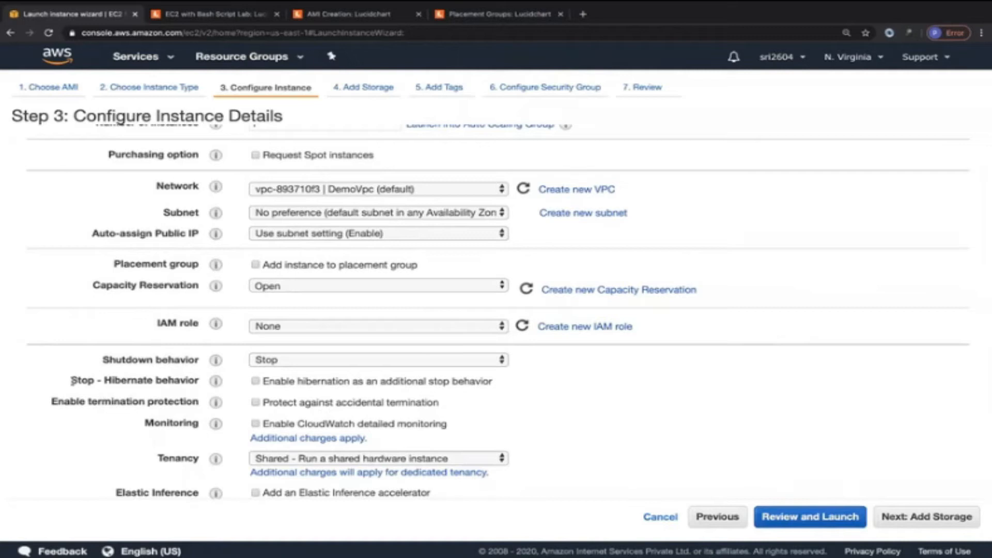
{"action": "left_click_drag", "start_coordinate": [71, 380], "coordinate": [198, 381]}
{"action": "left_click", "coordinate": [198, 381]}
{"action": "scroll", "coordinate": [640, 406], "scroll_direction": "down", "scroll_amount": 3}
Turn off Delete on Termination for the root volume in the storage settings and continue to the tags.
{"action": "left_click", "coordinate": [913, 516]}
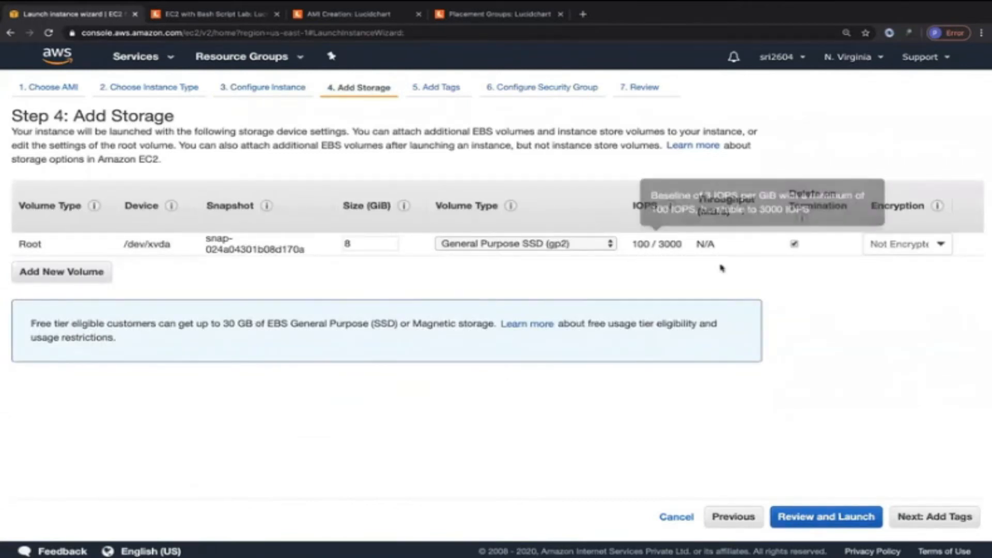
{"action": "left_click", "coordinate": [794, 245]}
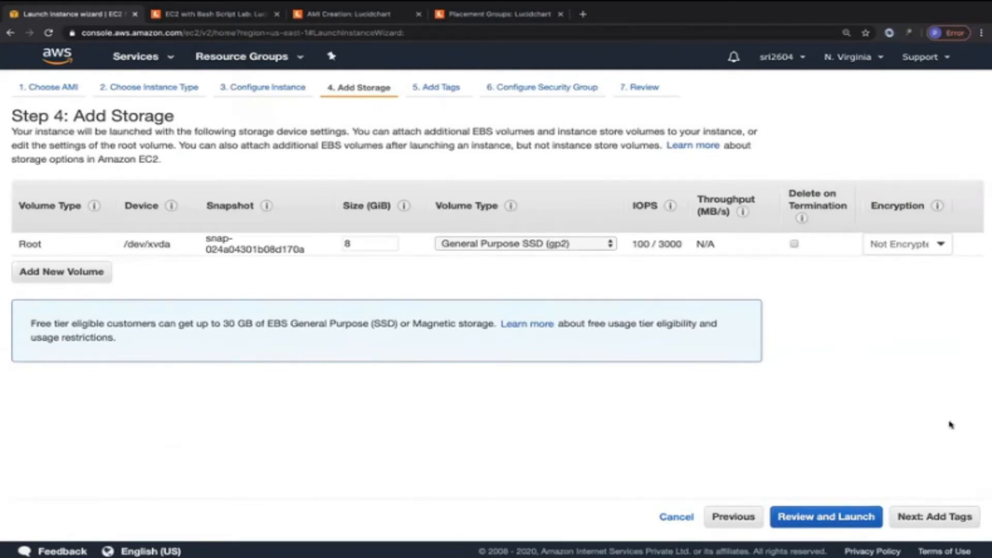
{"action": "left_click", "coordinate": [940, 513]}
Add a Name tag with the value mywebserver for the instance and its volumes.
{"action": "left_click", "coordinate": [545, 306]}
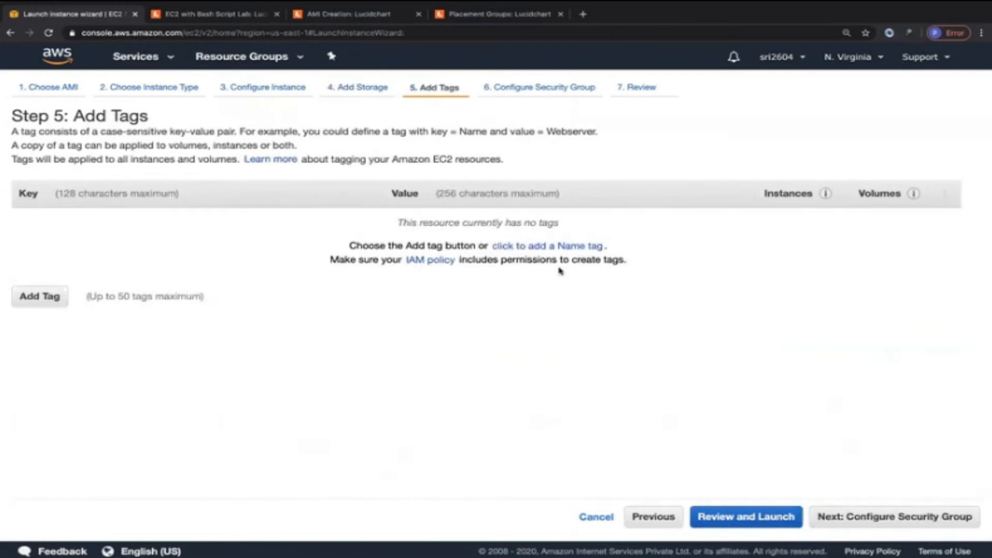
{"action": "left_click", "coordinate": [466, 220]}
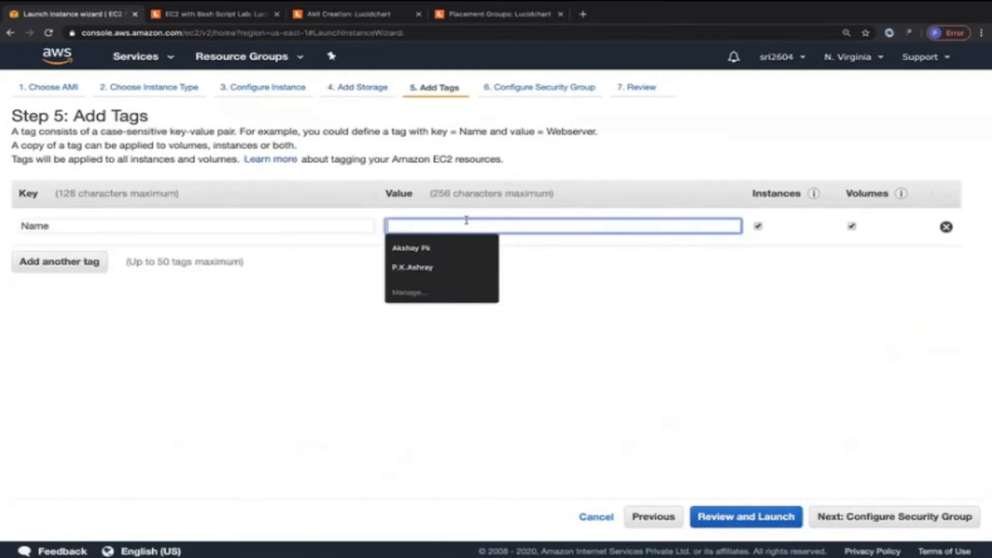
{"action": "type", "text": "myweb"}
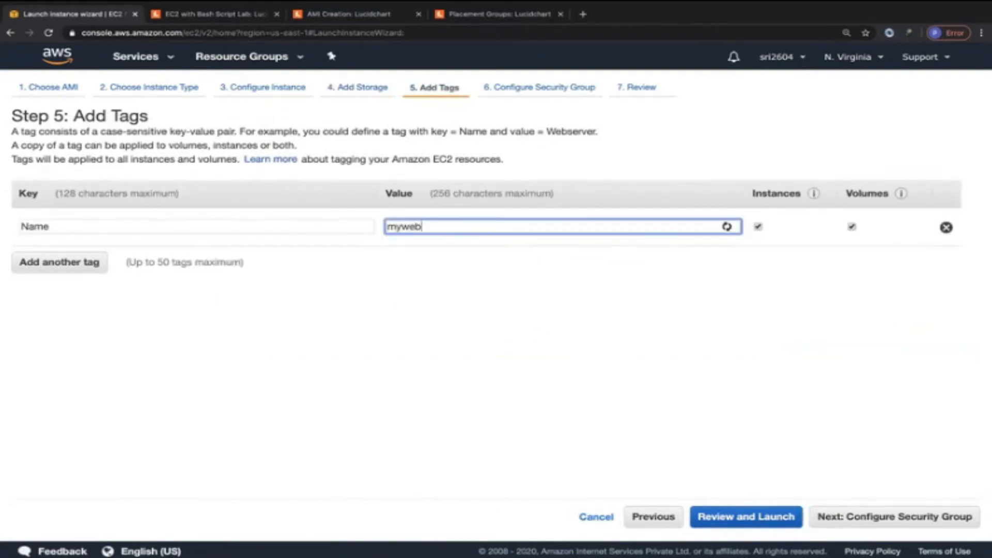
{"action": "type", "text": "server"}
{"action": "left_click", "coordinate": [540, 292]}
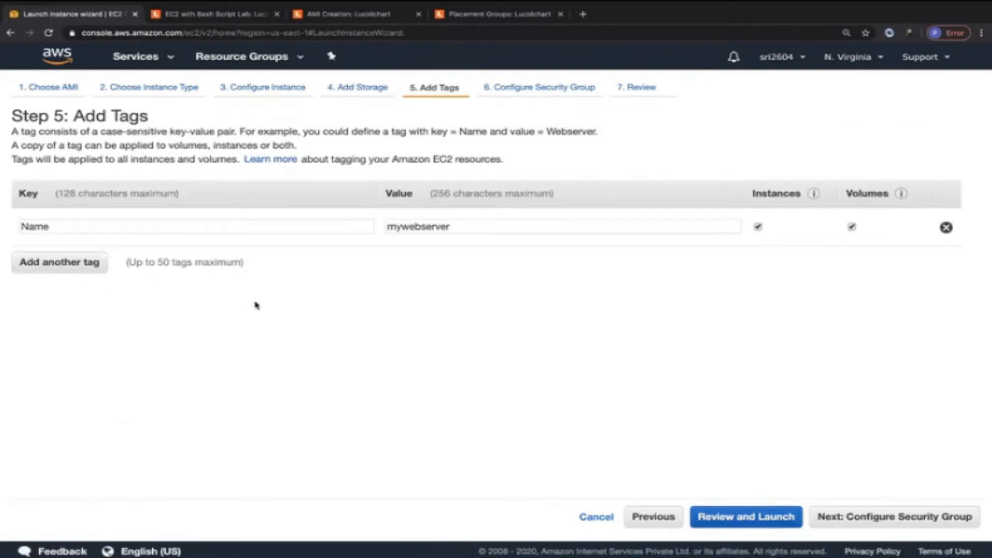
Continue to the security group settings and set both the new group's name and description to mywebserversg.
{"action": "left_click", "coordinate": [874, 517]}
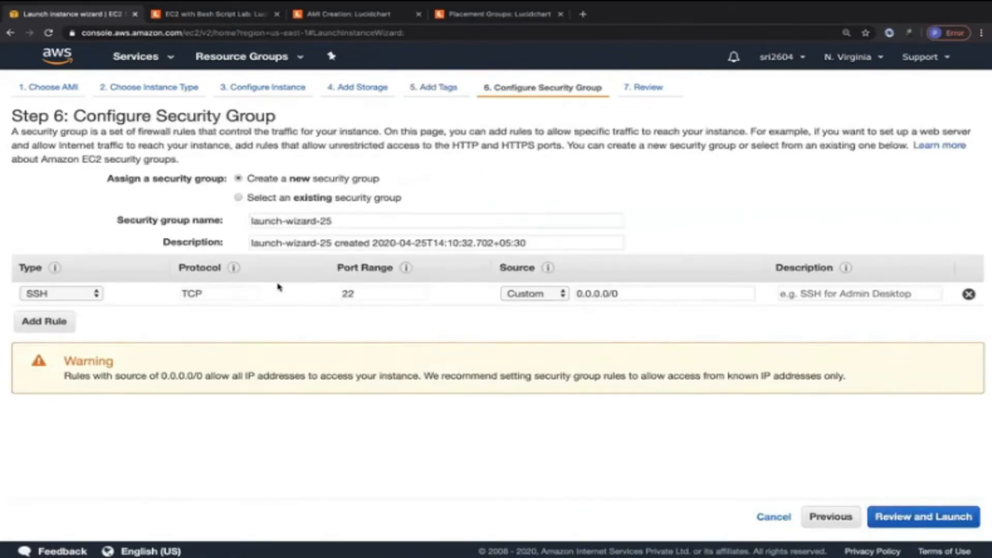
{"action": "triple_click", "coordinate": [318, 221]}
{"action": "type", "text": "mywebser"}
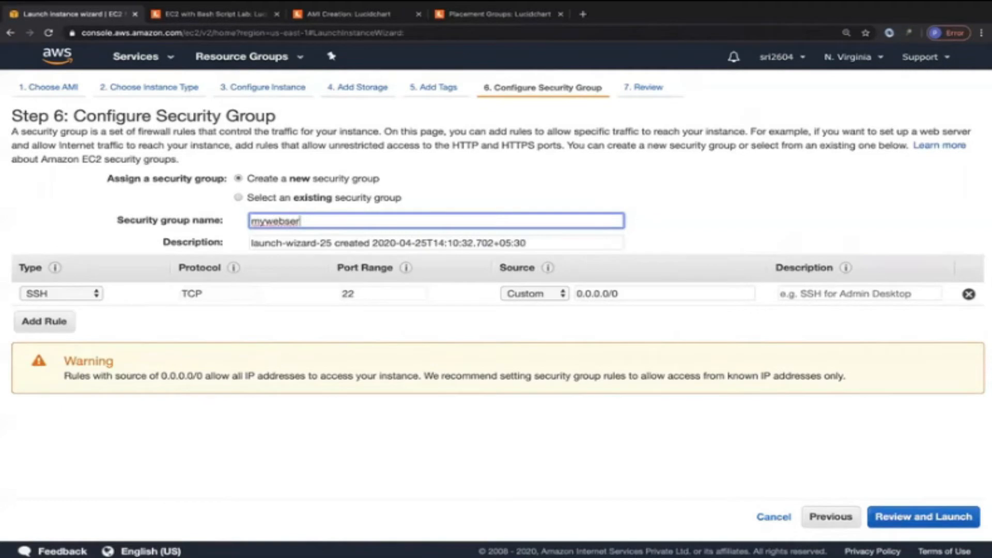
{"action": "key", "text": "BackSpace"}
{"action": "type", "text": "rversg"}
{"action": "key", "text": "ctrl+a"}
{"action": "key", "text": "ctrl+c"}
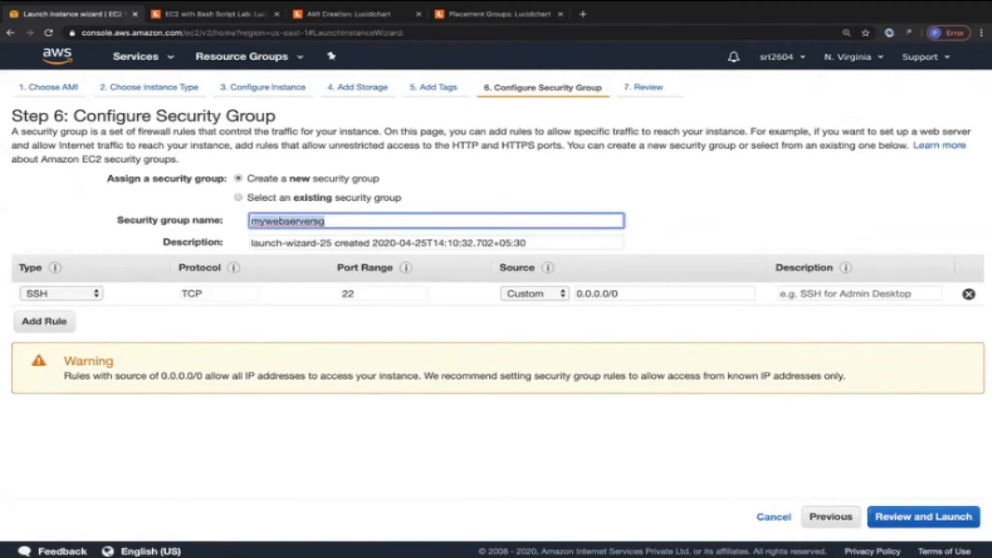
{"action": "triple_click", "coordinate": [307, 242]}
{"action": "key", "text": "ctrl+v"}
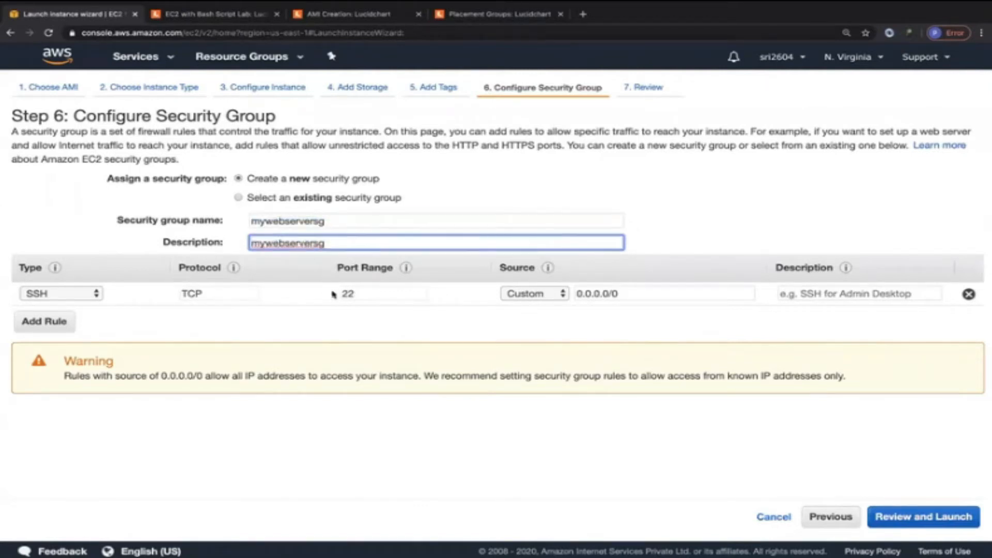
Restrict the SSH rule's source to My IP and continue to the launch review.
{"action": "left_click", "coordinate": [527, 293]}
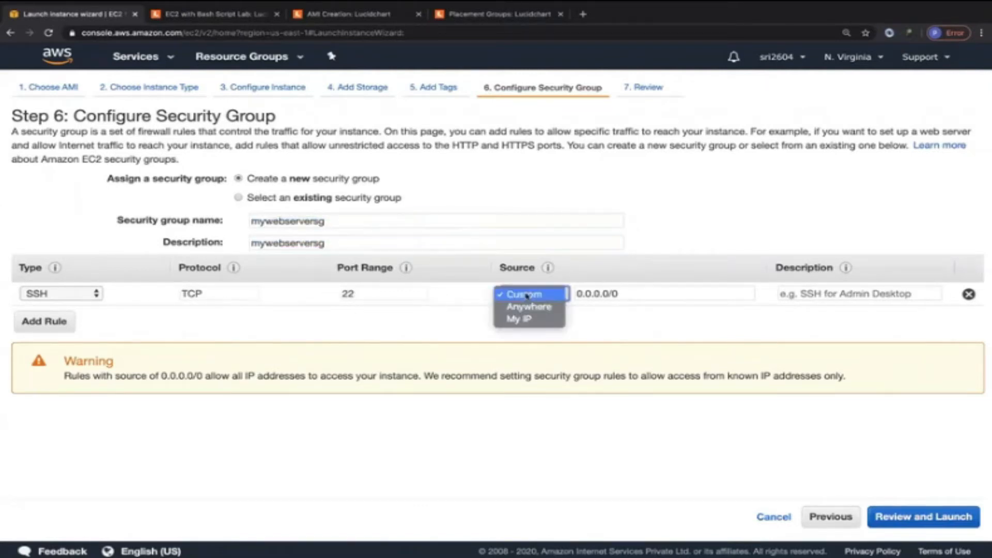
{"action": "left_click", "coordinate": [531, 315]}
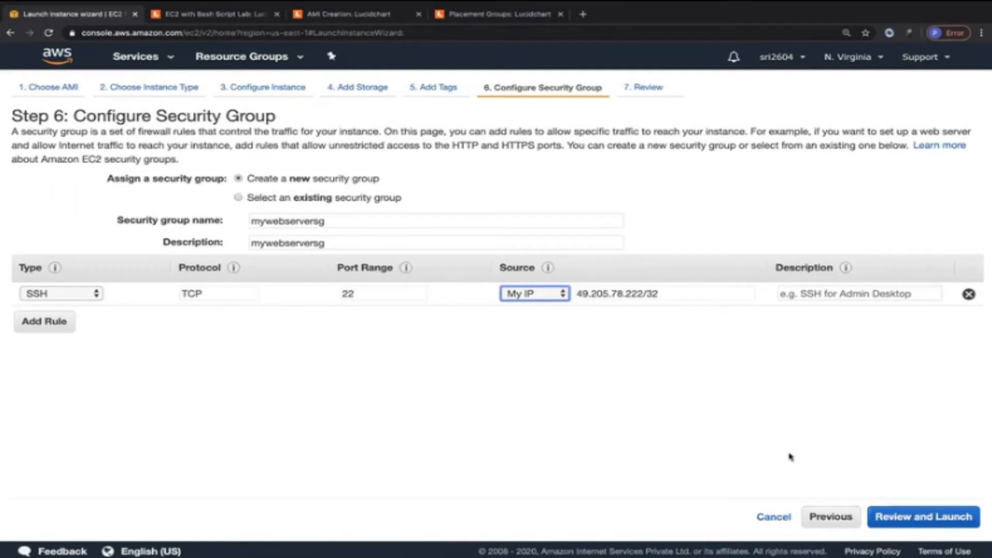
{"action": "left_click", "coordinate": [931, 520]}
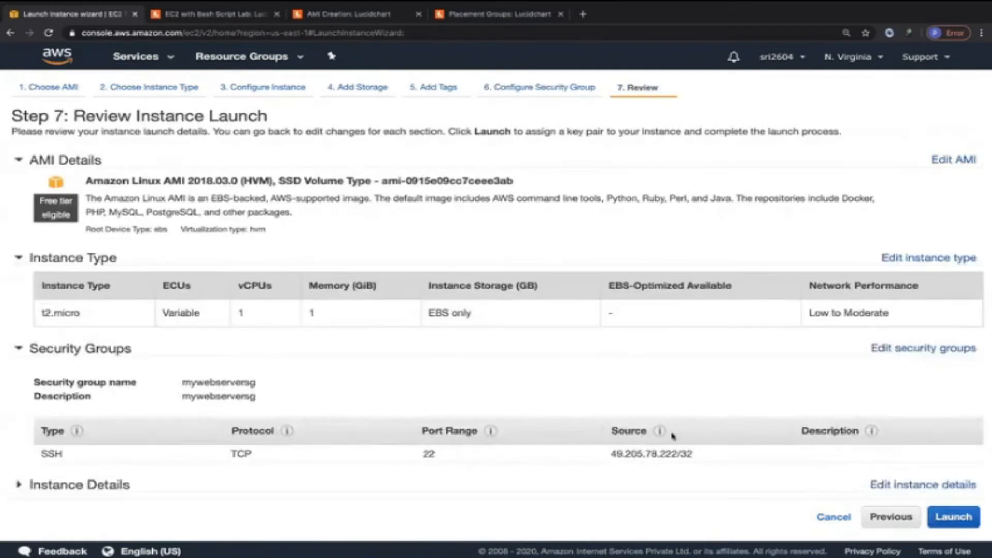
Launch the instance with your own existing key pair, acknowledging access to its private key file.
{"action": "scroll", "coordinate": [693, 436], "scroll_direction": "down", "scroll_amount": 2}
{"action": "left_click", "coordinate": [963, 523]}
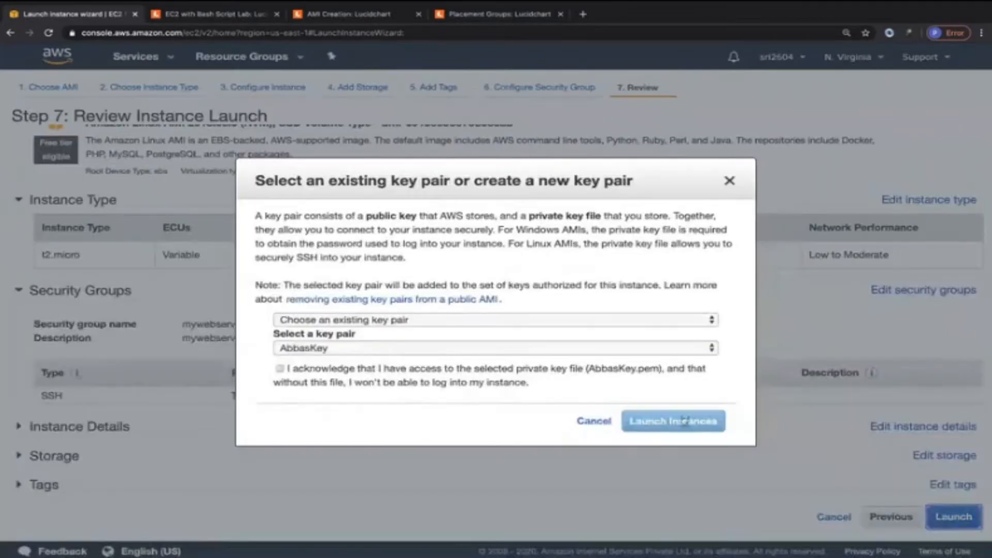
{"action": "left_click", "coordinate": [423, 353]}
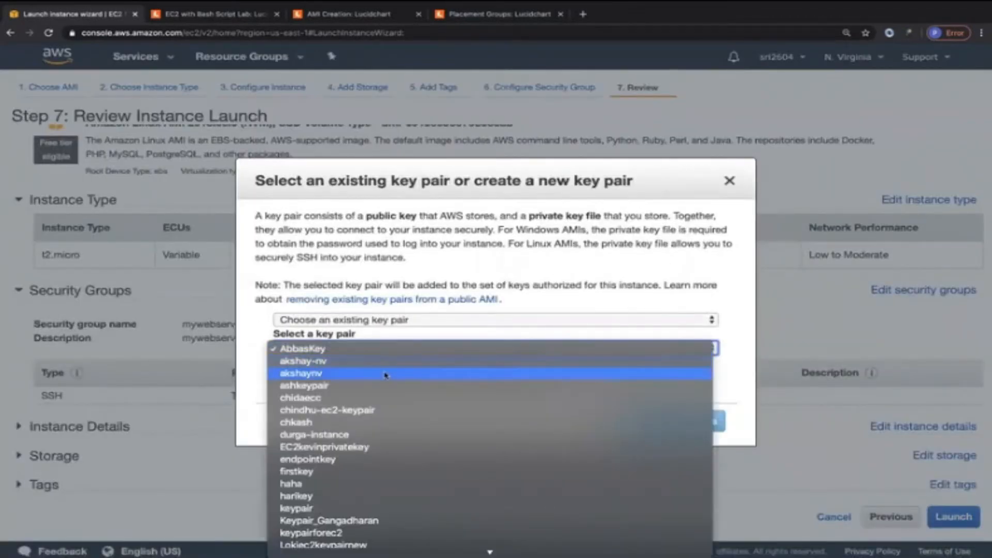
{"action": "left_click", "coordinate": [406, 373]}
{"action": "left_click", "coordinate": [320, 370]}
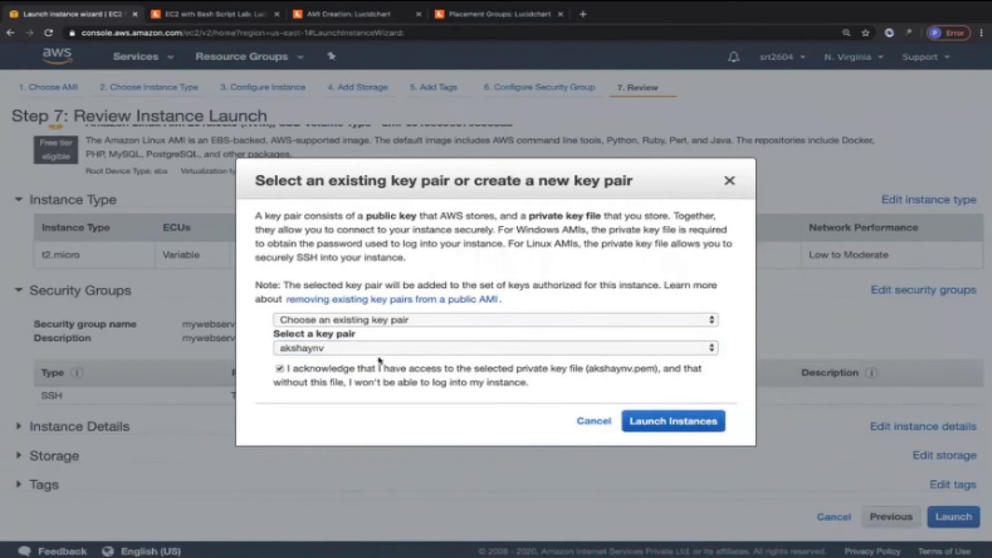
{"action": "left_click", "coordinate": [664, 422]}
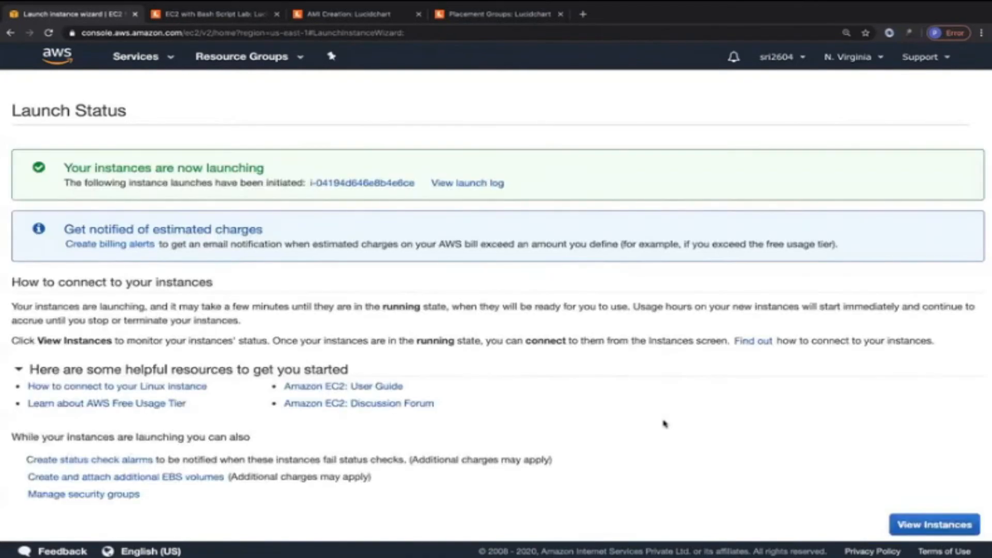
Open the instances list, view the details of mywebserver and refresh its status.
{"action": "left_click", "coordinate": [917, 524]}
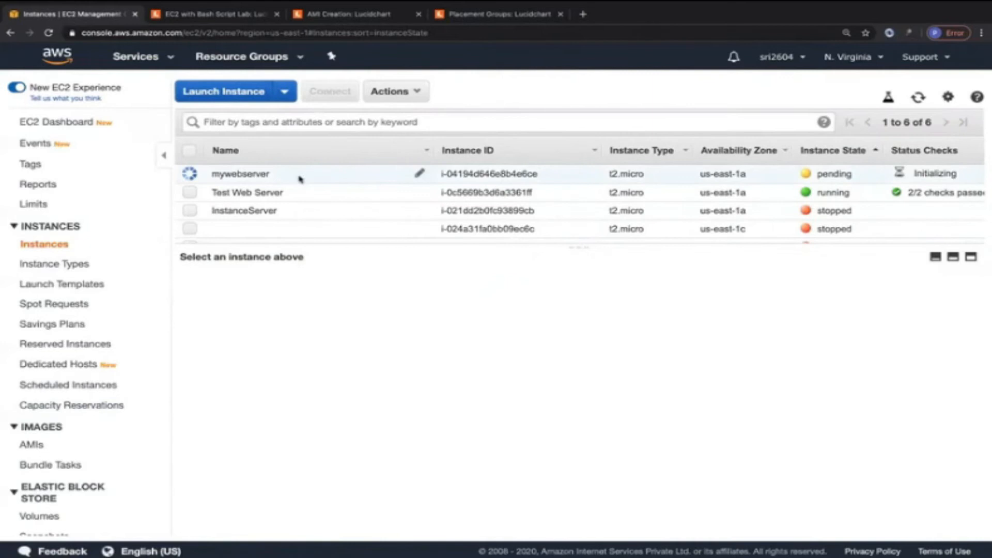
{"action": "left_click", "coordinate": [299, 176]}
{"action": "left_click", "coordinate": [918, 97]}
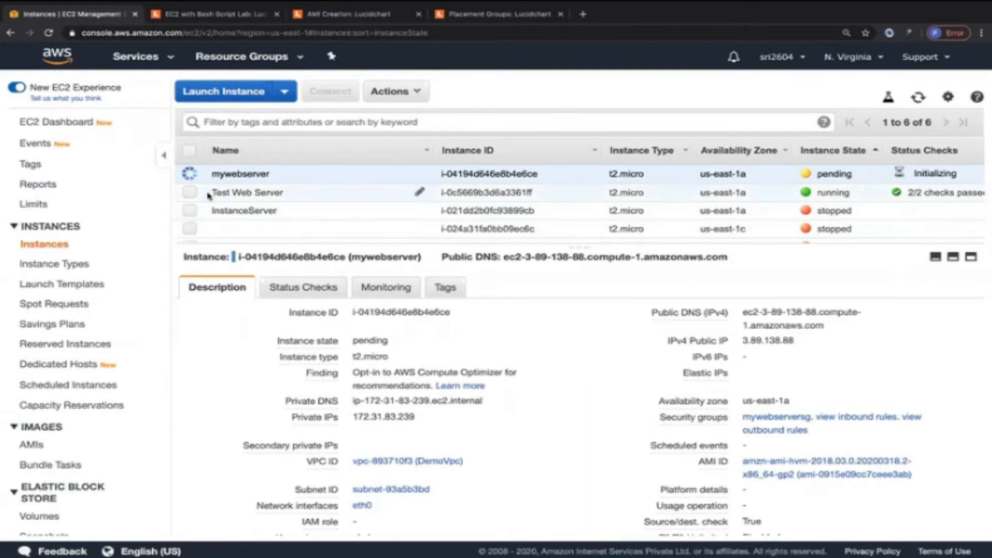
Examine the mywebserver volume in the Elastic Block Store volumes and follow its attachment link back to the instance.
{"action": "double_click", "coordinate": [238, 173]}
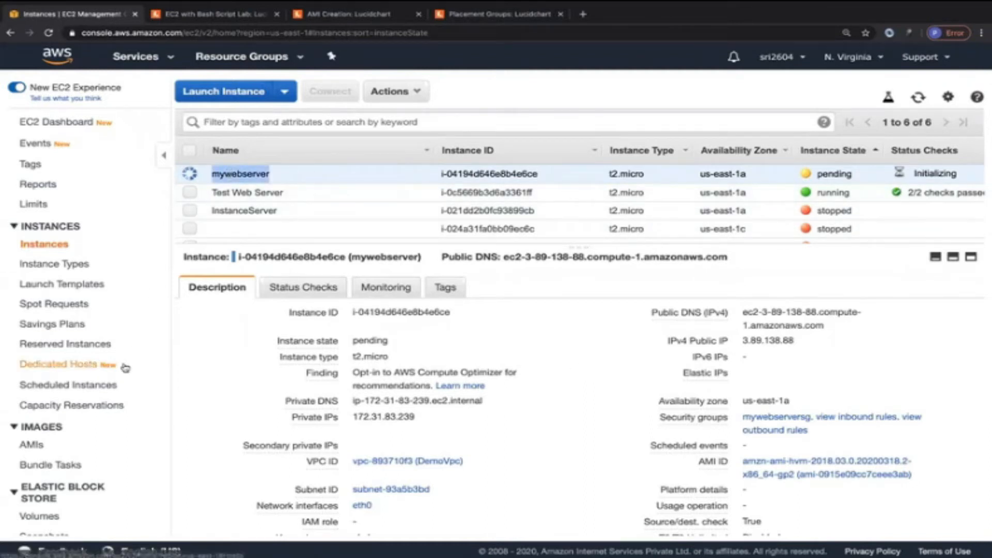
{"action": "scroll", "coordinate": [125, 368], "scroll_direction": "down", "scroll_amount": 2}
{"action": "left_click", "coordinate": [40, 420]}
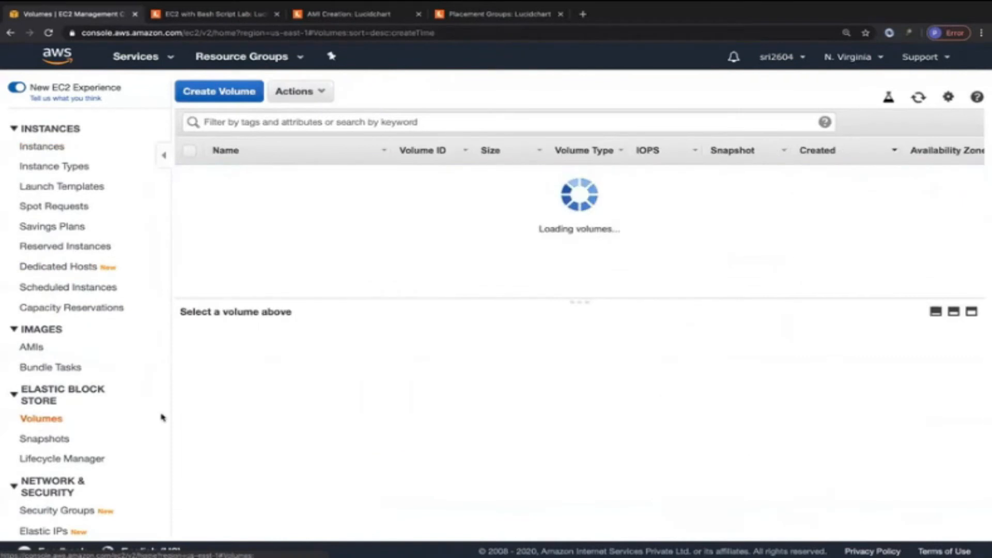
{"action": "left_click", "coordinate": [247, 171]}
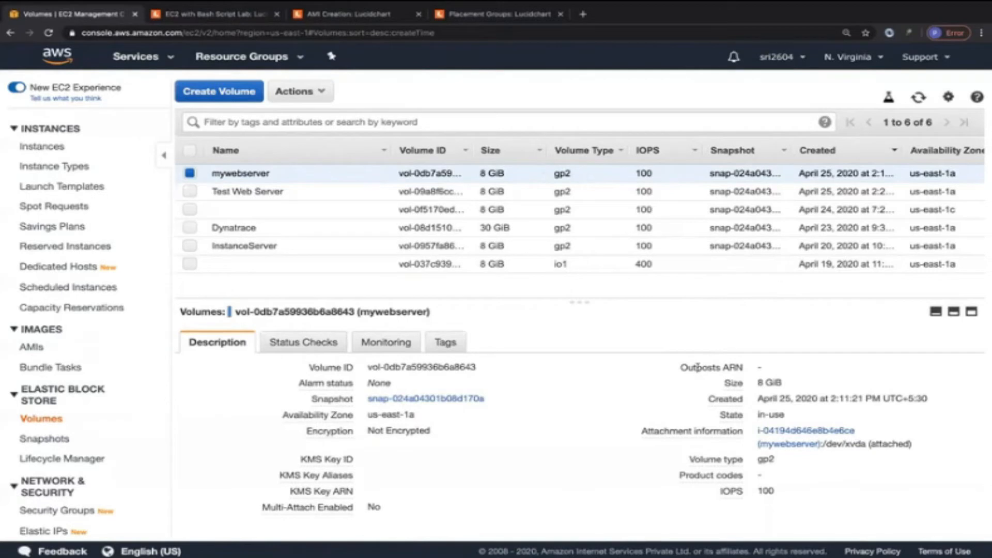
{"action": "left_click_drag", "start_coordinate": [757, 415], "coordinate": [795, 428]}
{"action": "left_click", "coordinate": [795, 429]}
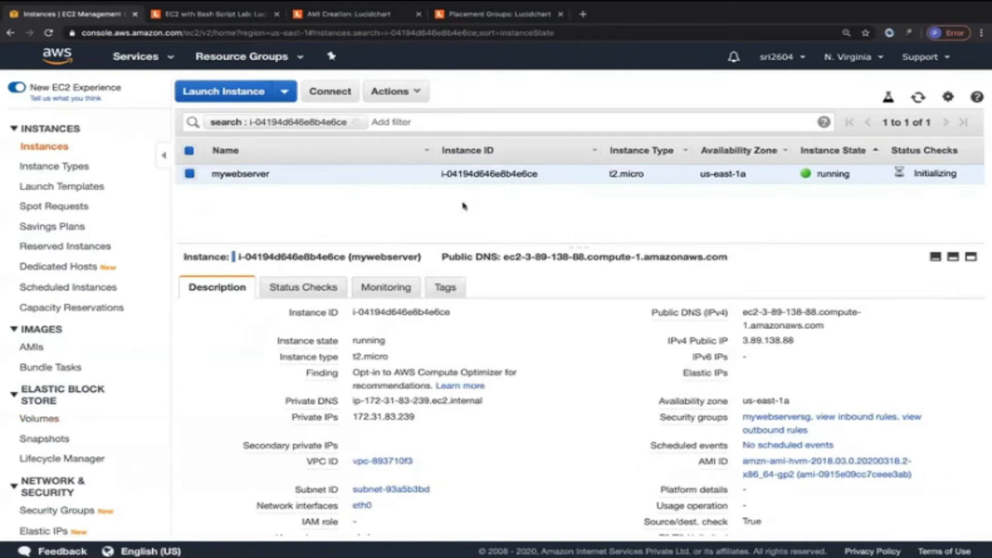
Refresh the instance status, copy its IPv4 public IP and open 3.89.138.88 in a new browser tab.
{"action": "left_click", "coordinate": [920, 97]}
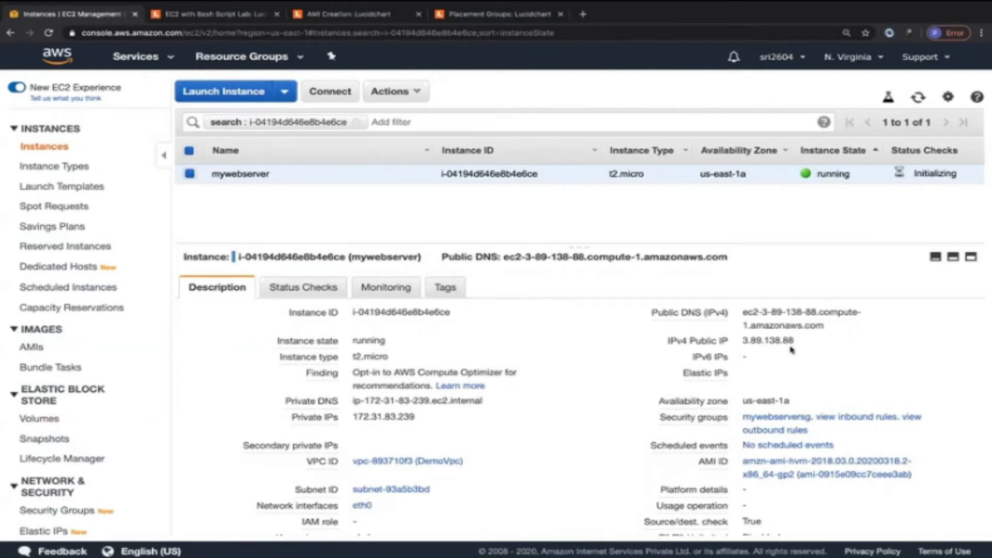
{"action": "left_click", "coordinate": [806, 343]}
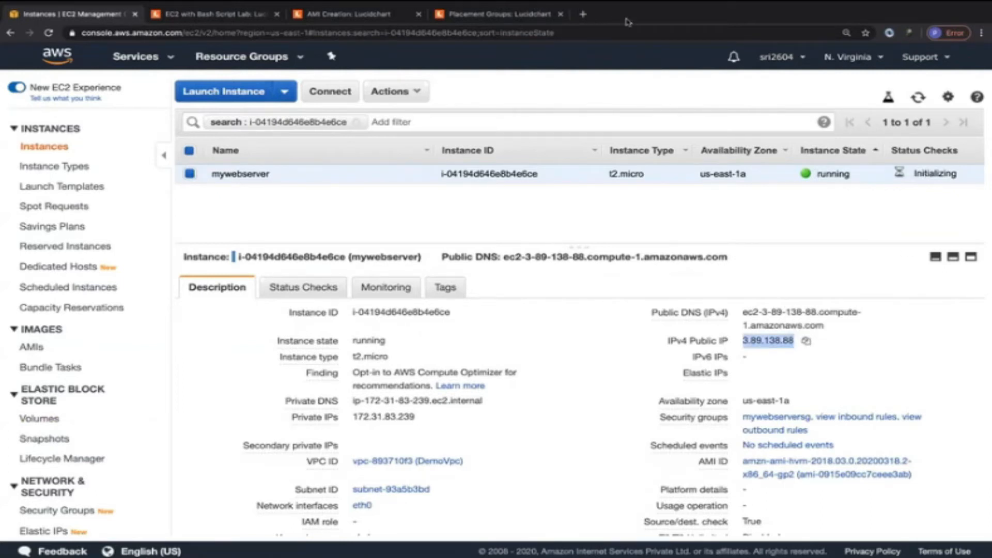
{"action": "left_click", "coordinate": [580, 13]}
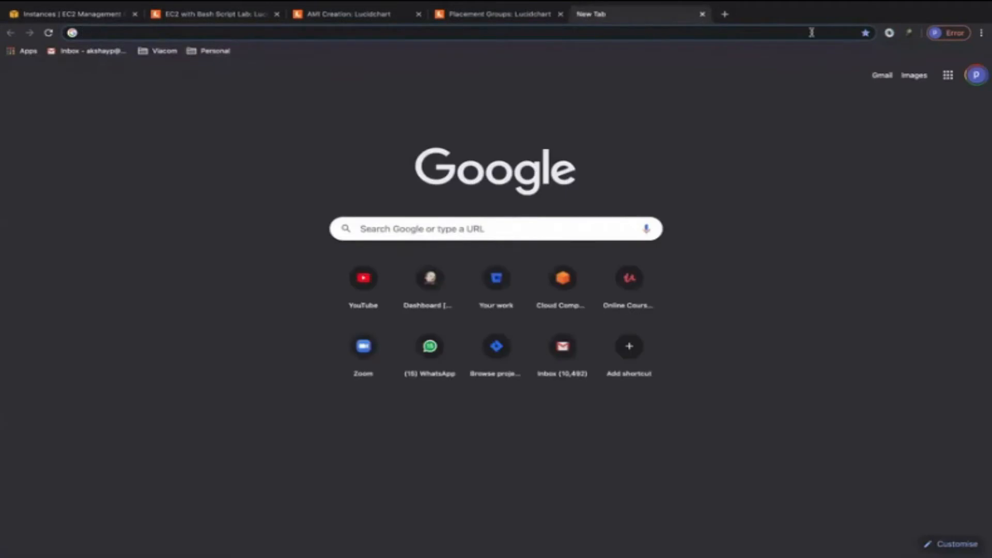
{"action": "key", "text": "ctrl+v"}
{"action": "left_click", "coordinate": [74, 201]}
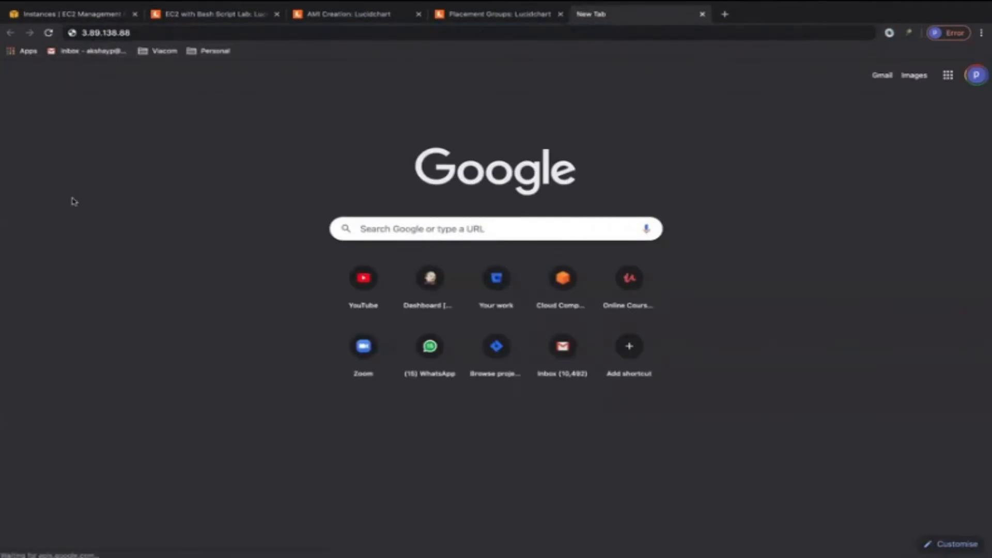
{"action": "left_click", "coordinate": [174, 30]}
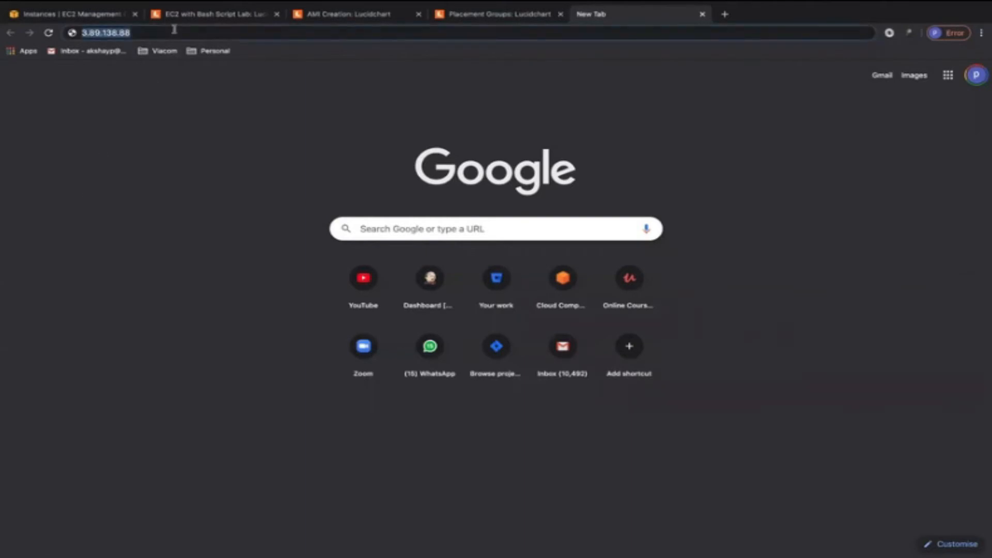
{"action": "key", "text": "Return"}
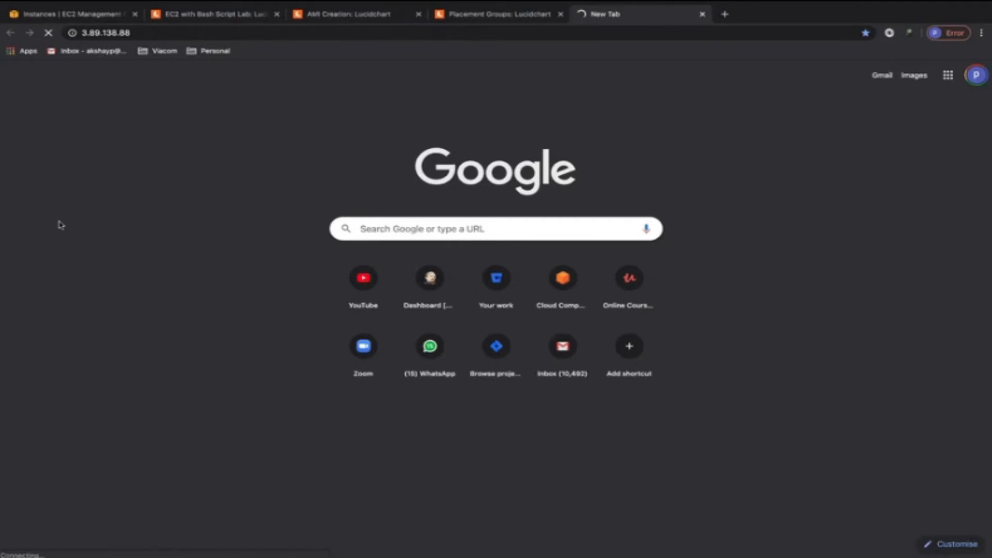
Inspect the inbound rules of the instance's mywebserversg security group and check the loading web server page.
{"action": "left_click", "coordinate": [63, 15]}
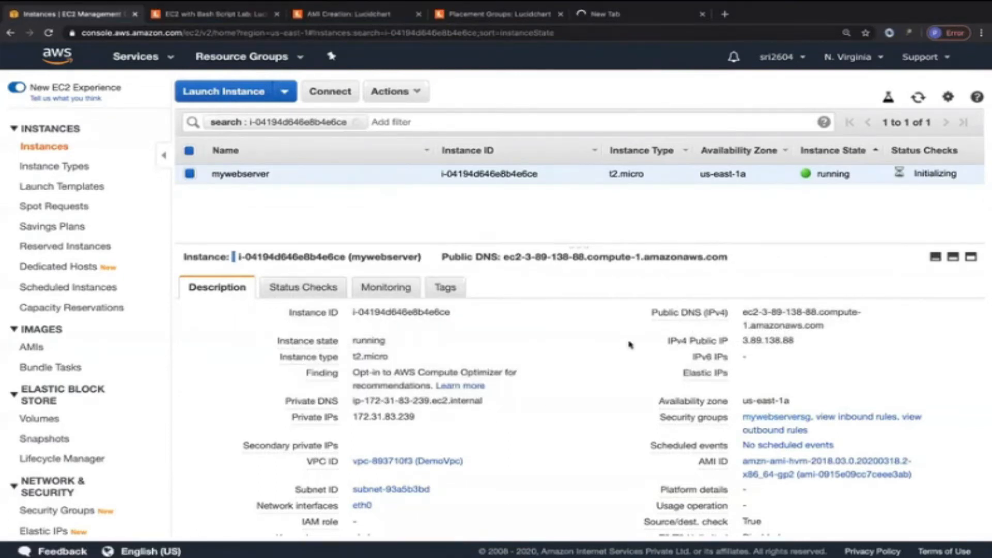
{"action": "left_click", "coordinate": [757, 421]}
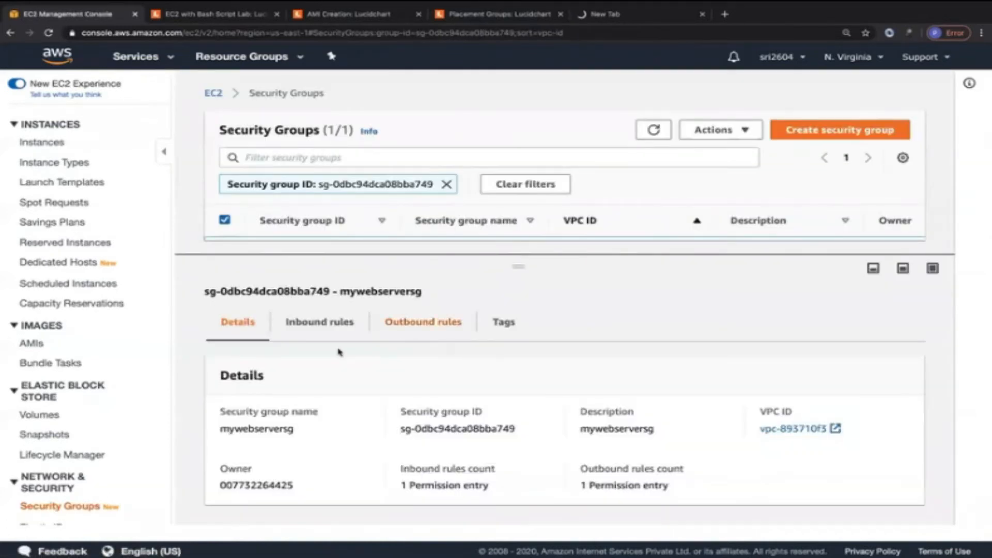
{"action": "left_click", "coordinate": [319, 324]}
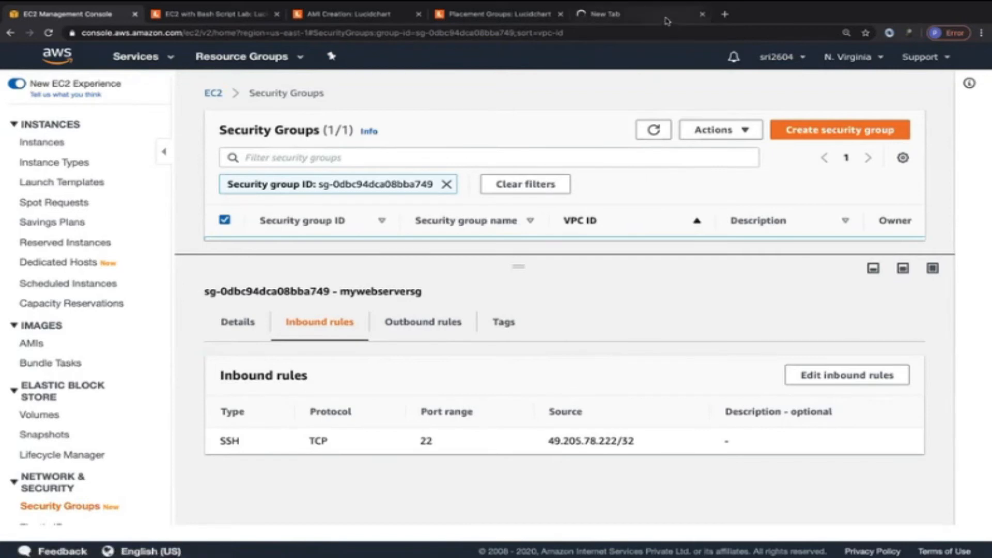
{"action": "left_click", "coordinate": [630, 16]}
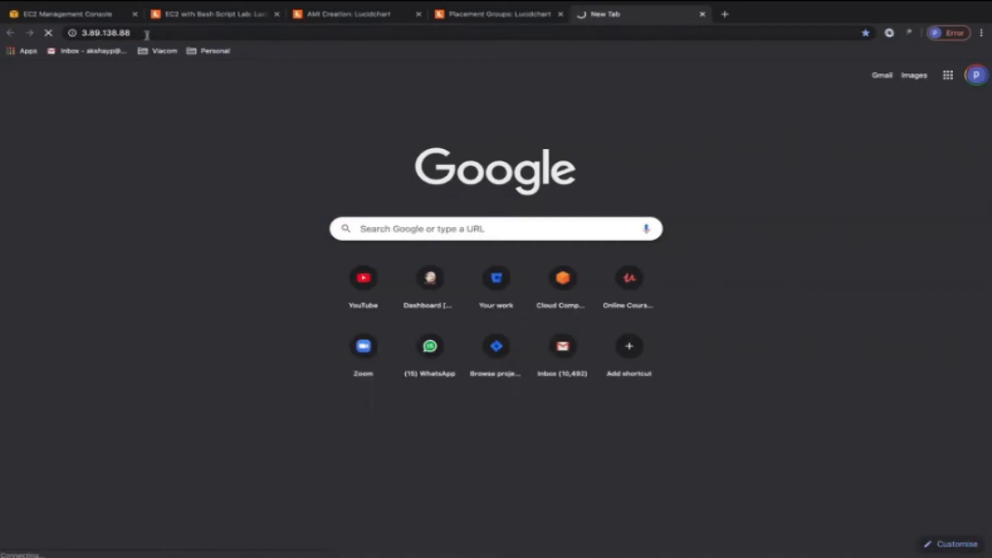
{"action": "left_click", "coordinate": [78, 19]}
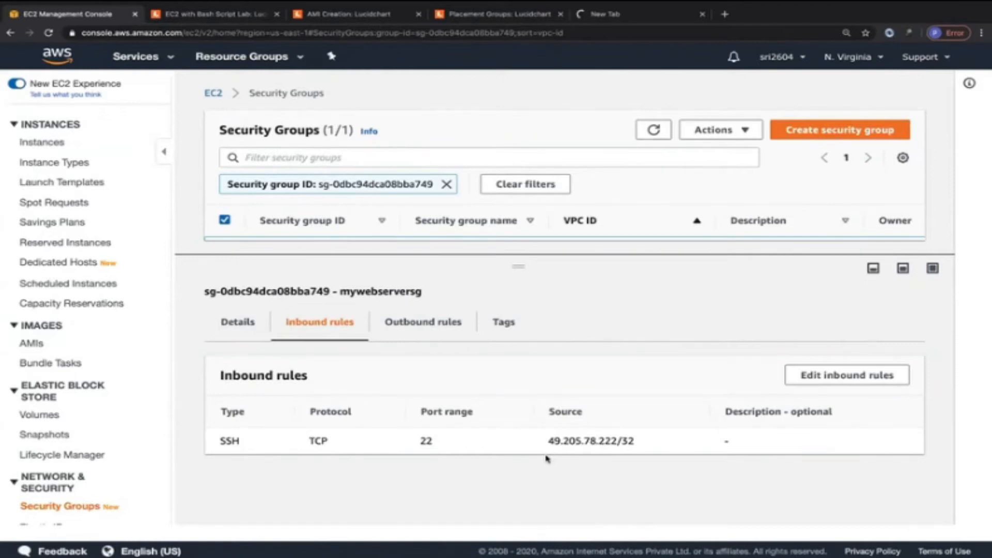
Add an inbound HTTP rule on port 80 with source Anywhere to mywebserversg and save the rules.
{"action": "left_click", "coordinate": [809, 378]}
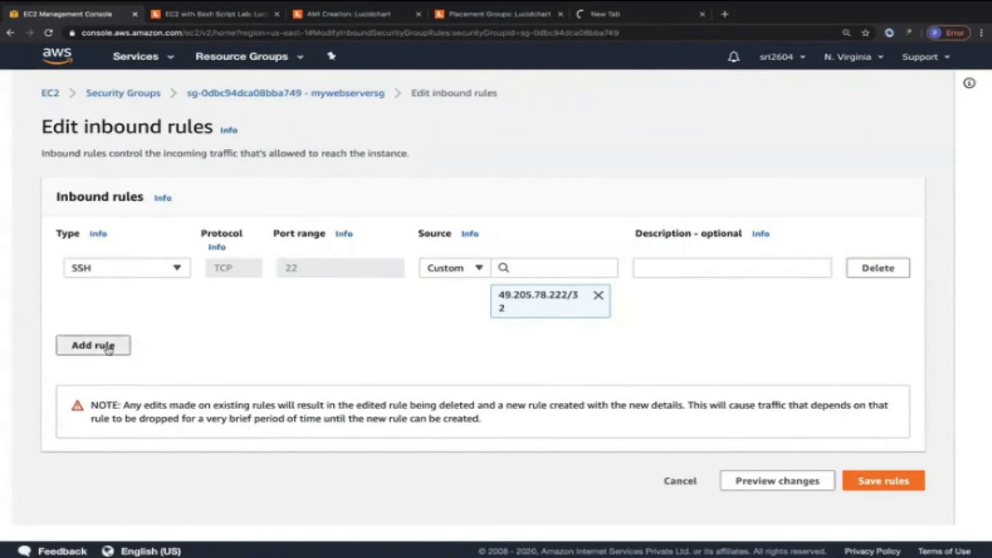
{"action": "left_click", "coordinate": [105, 343]}
{"action": "left_click", "coordinate": [147, 339]}
{"action": "scroll", "coordinate": [124, 290], "scroll_direction": "down", "scroll_amount": 3}
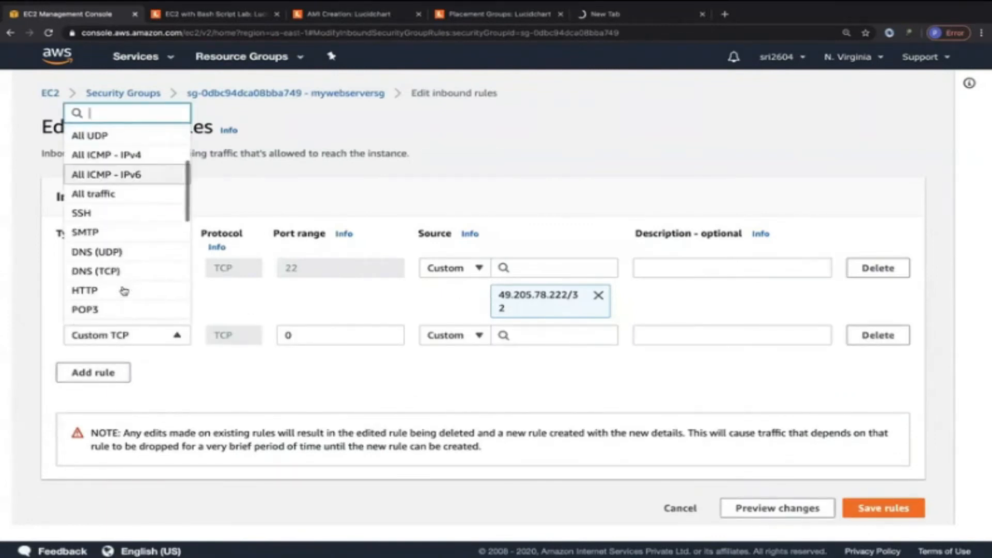
{"action": "left_click", "coordinate": [116, 225]}
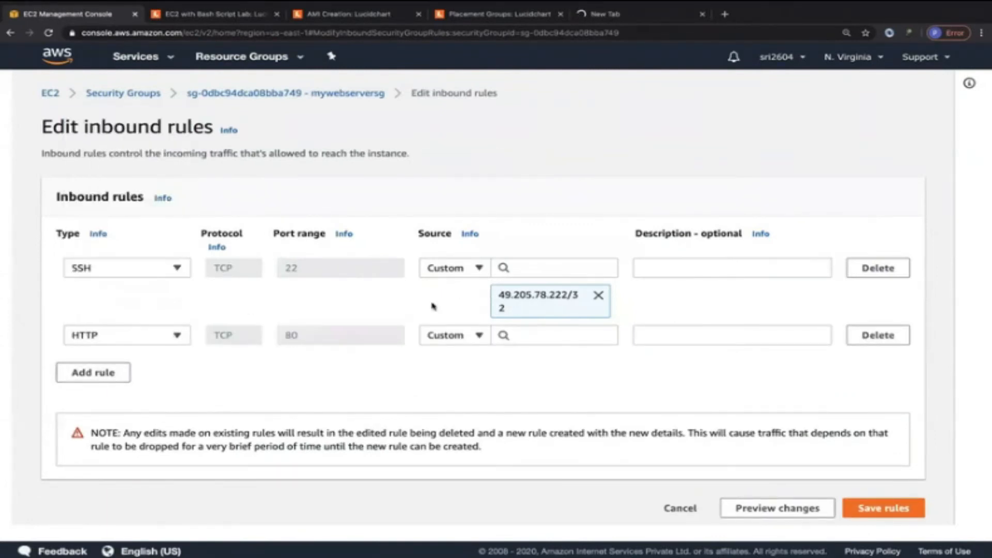
{"action": "left_click", "coordinate": [471, 336]}
{"action": "left_click", "coordinate": [462, 374]}
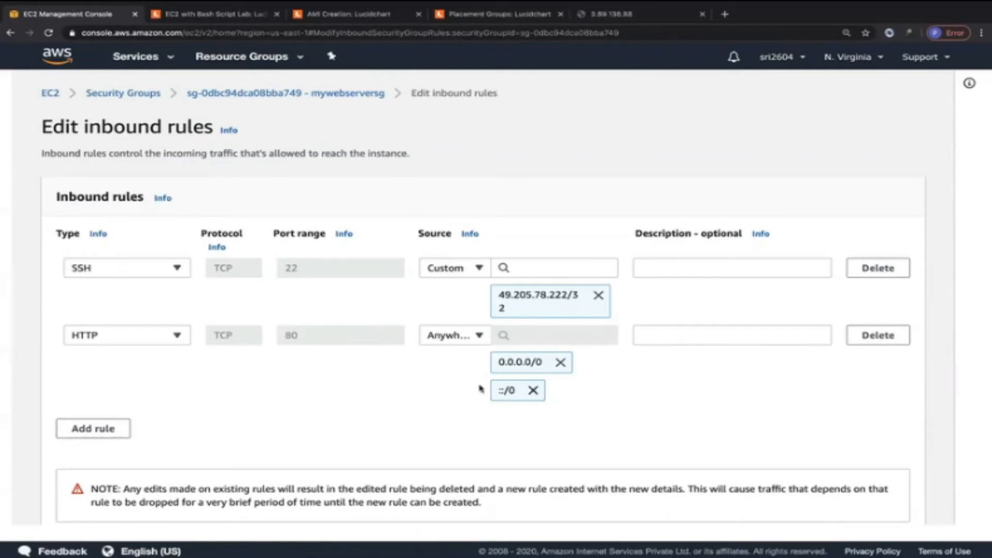
{"action": "scroll", "coordinate": [739, 456], "scroll_direction": "down", "scroll_amount": 2}
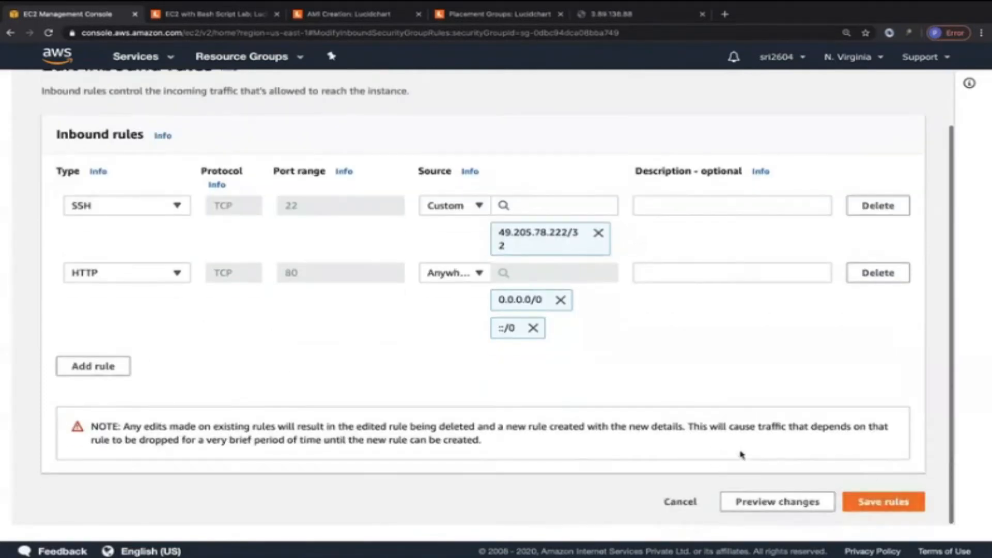
{"action": "left_click", "coordinate": [882, 502]}
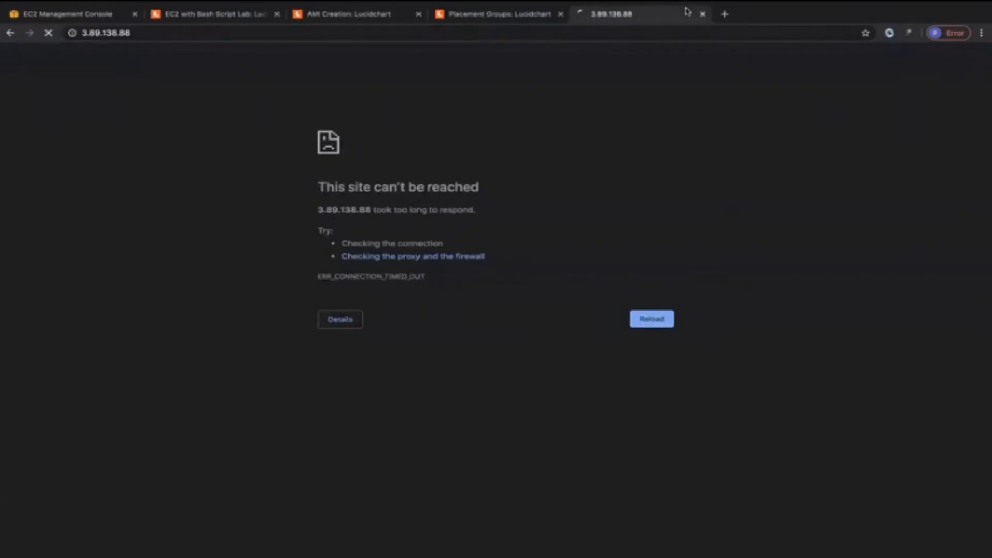
Reload the web server page at 3.89.138.88 in its browser tab.
{"action": "left_click", "coordinate": [688, 13]}
{"action": "key", "text": "super+r"}
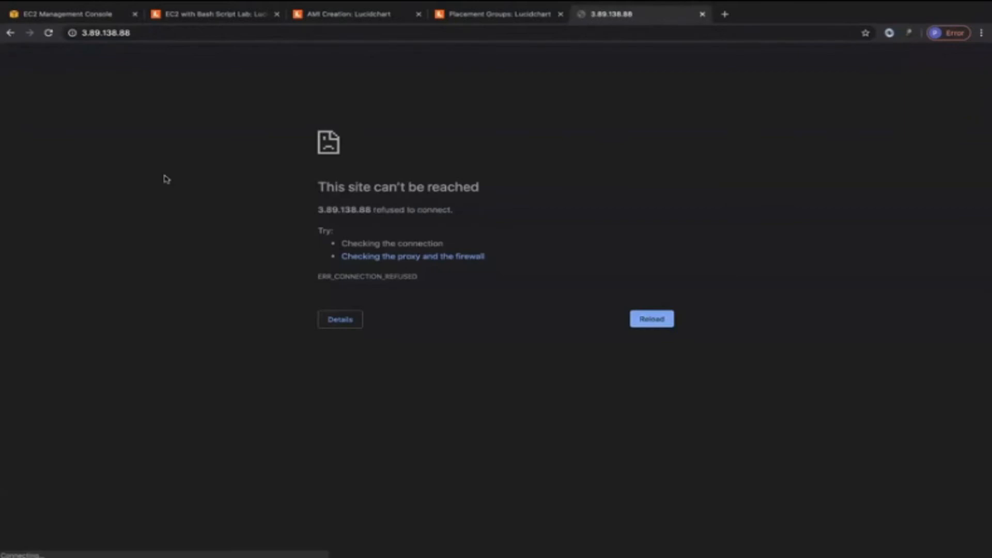
Return to the EC2 instances list, select mywebserver and refresh its status.
{"action": "left_click", "coordinate": [83, 14]}
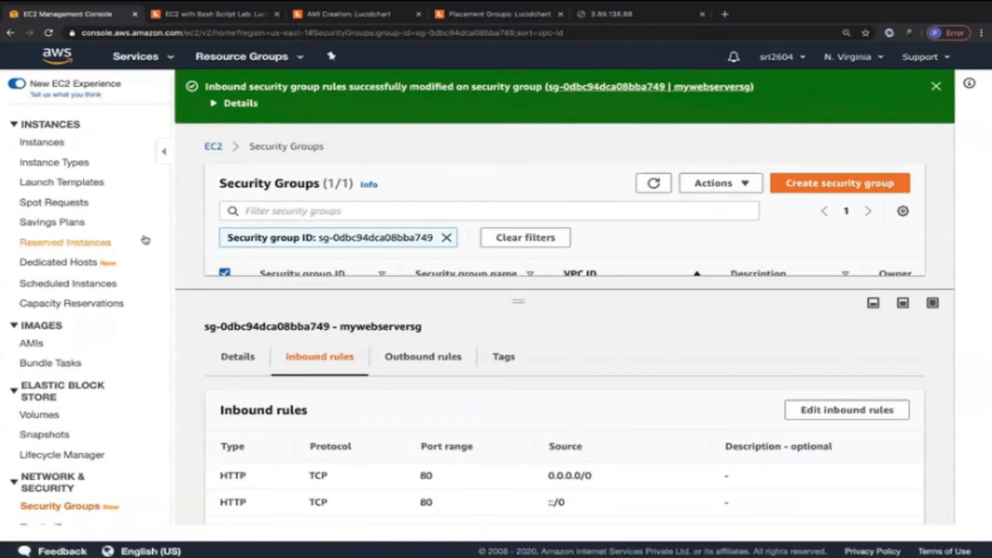
{"action": "left_click", "coordinate": [41, 142]}
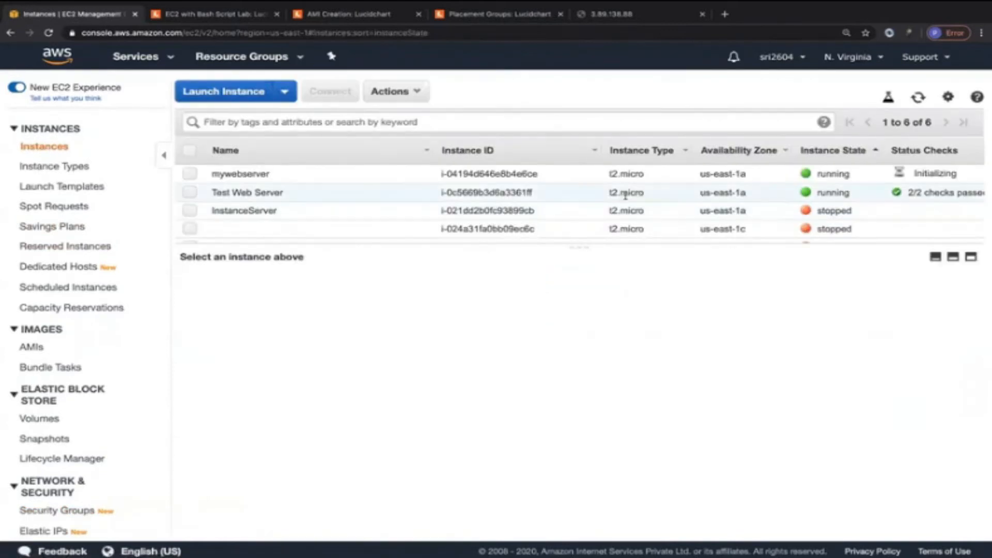
{"action": "left_click", "coordinate": [336, 178]}
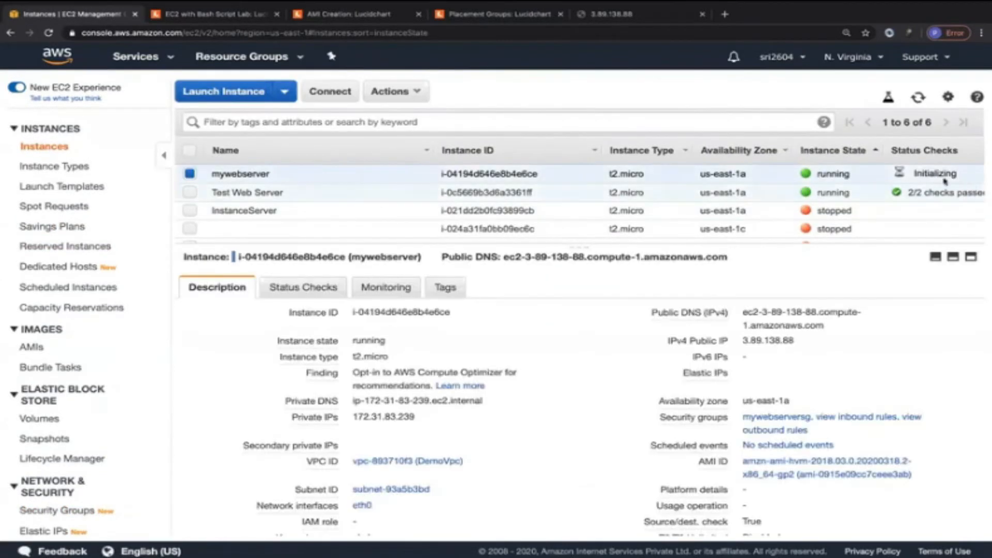
{"action": "left_click", "coordinate": [918, 97]}
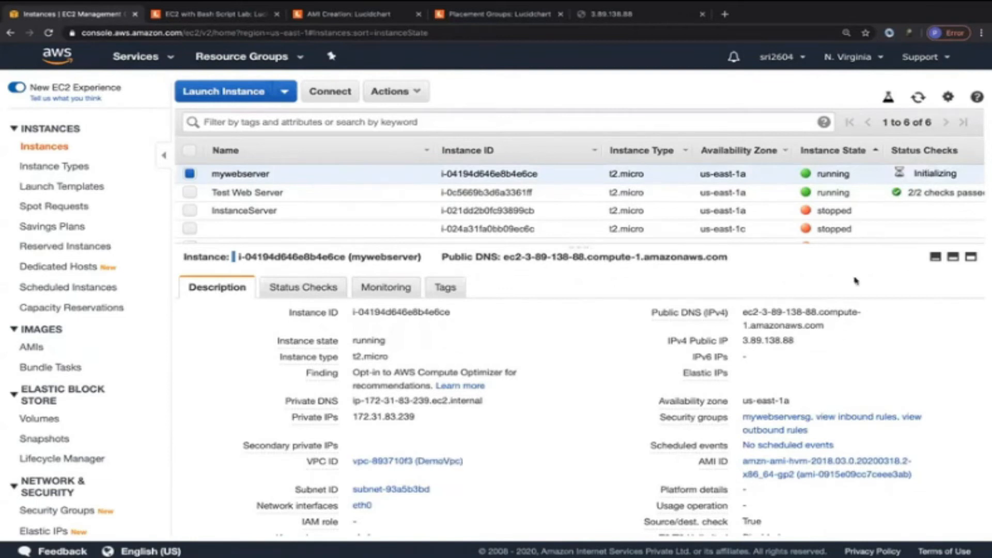
Copy mywebserver's IPv4 public IP and load 3.89.138.88 again in a fresh browser tab.
{"action": "left_click", "coordinate": [807, 344]}
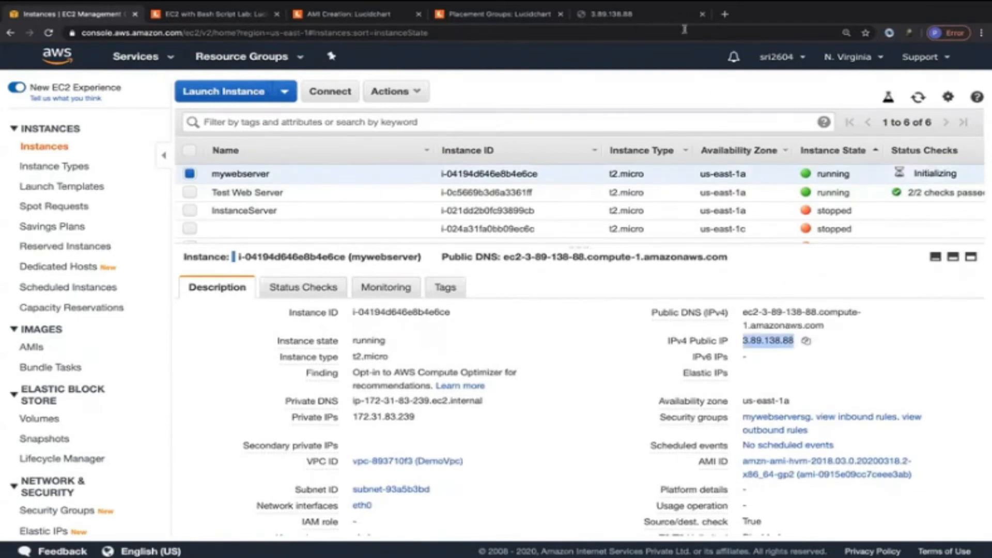
{"action": "left_click", "coordinate": [674, 19]}
{"action": "key", "text": "super+r"}
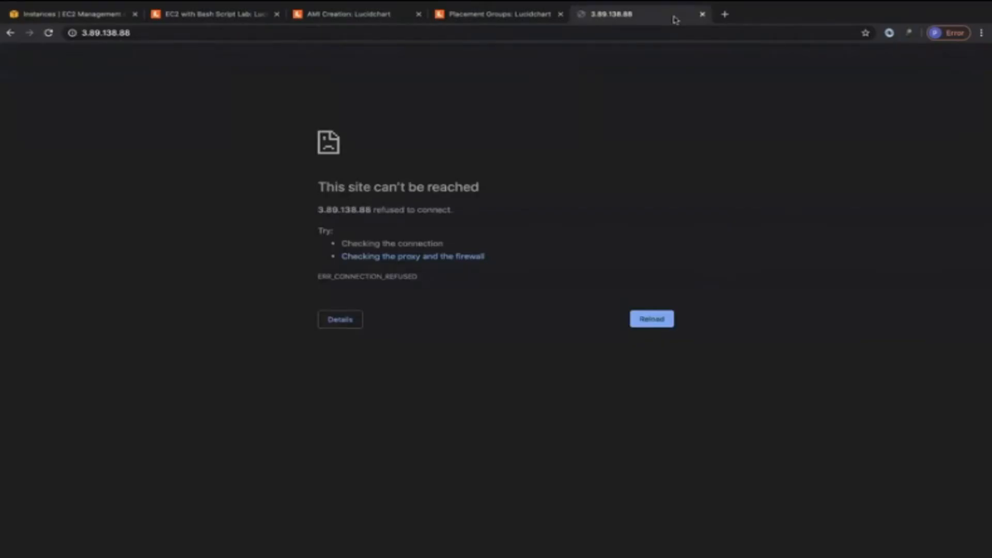
{"action": "left_click", "coordinate": [702, 14]}
{"action": "left_click", "coordinate": [583, 14]}
{"action": "key", "text": "super+v"}
{"action": "key", "text": "Return"}
Refresh the EC2 instances list repeatedly to check mywebserver's status checks.
{"action": "left_click", "coordinate": [76, 12]}
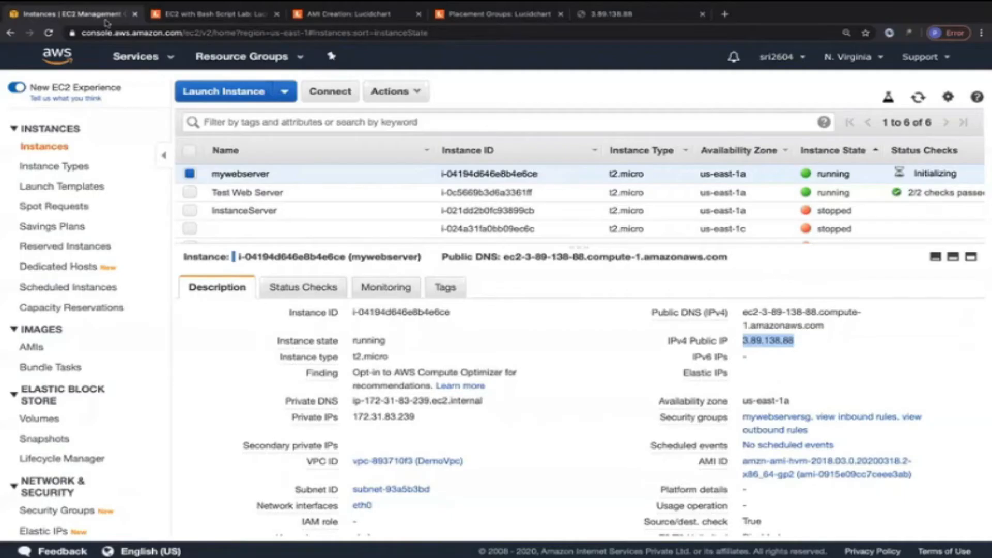
{"action": "left_click", "coordinate": [917, 97]}
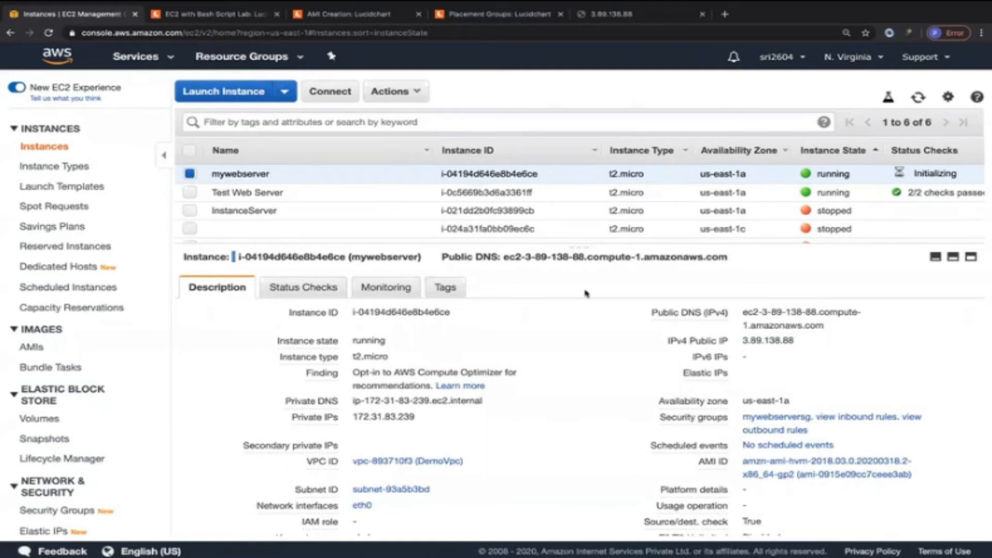
{"action": "left_click", "coordinate": [920, 98]}
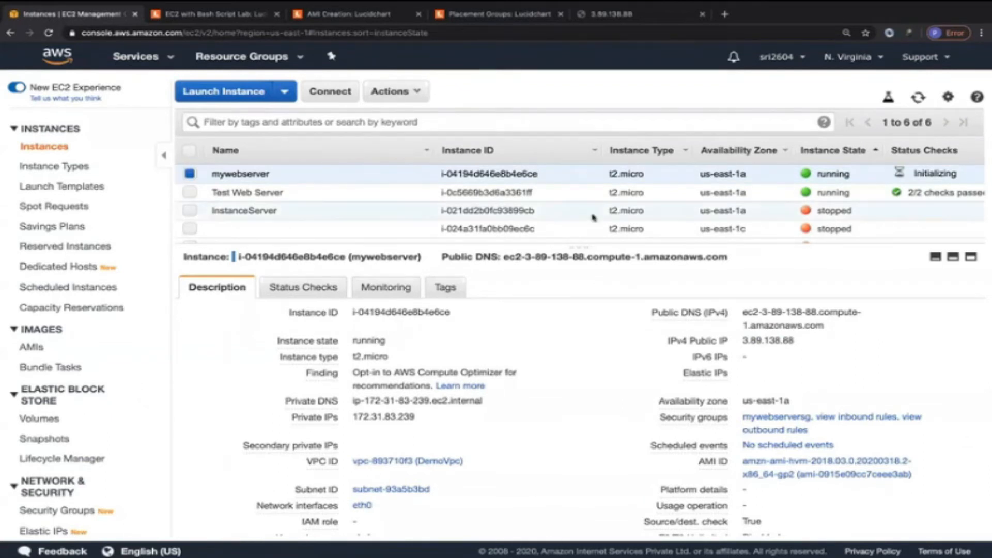
{"action": "left_click", "coordinate": [919, 97]}
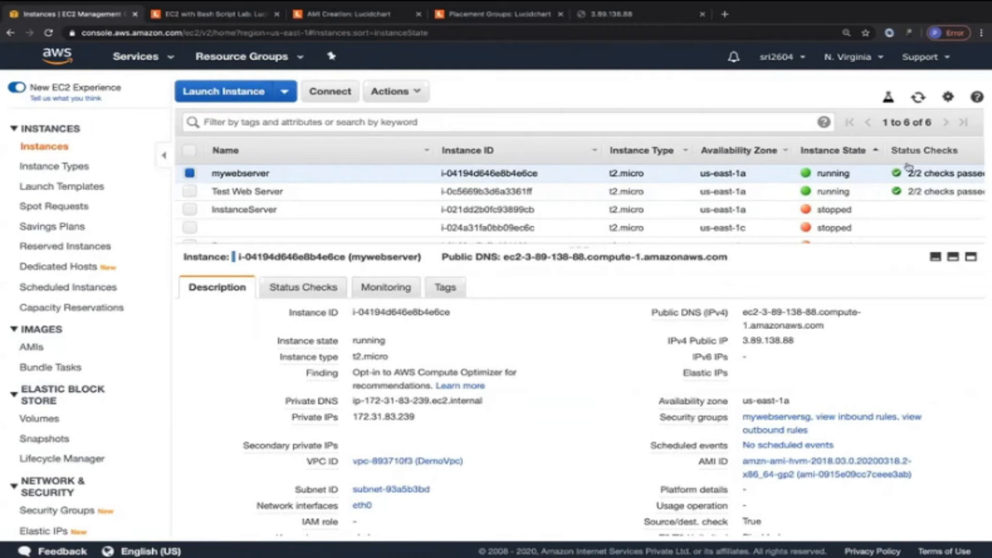
Reload the page at 3.89.138.88 twice after the instance's status checks.
{"action": "left_click", "coordinate": [684, 17]}
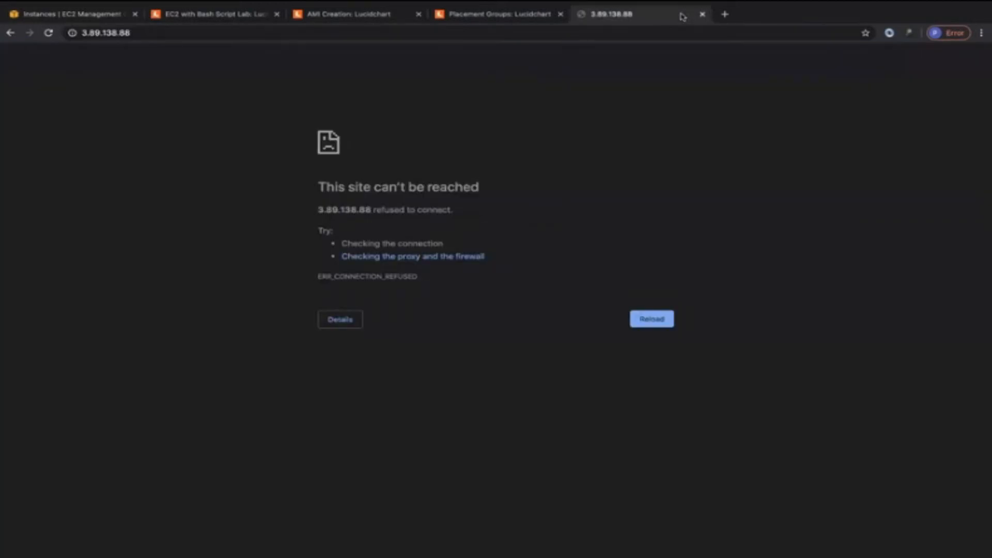
{"action": "key", "text": "super+r"}
{"action": "key", "text": "super+r"}
Copy mywebserver's IPv4 public IP from the instance description in the EC2 console.
{"action": "left_click", "coordinate": [74, 14]}
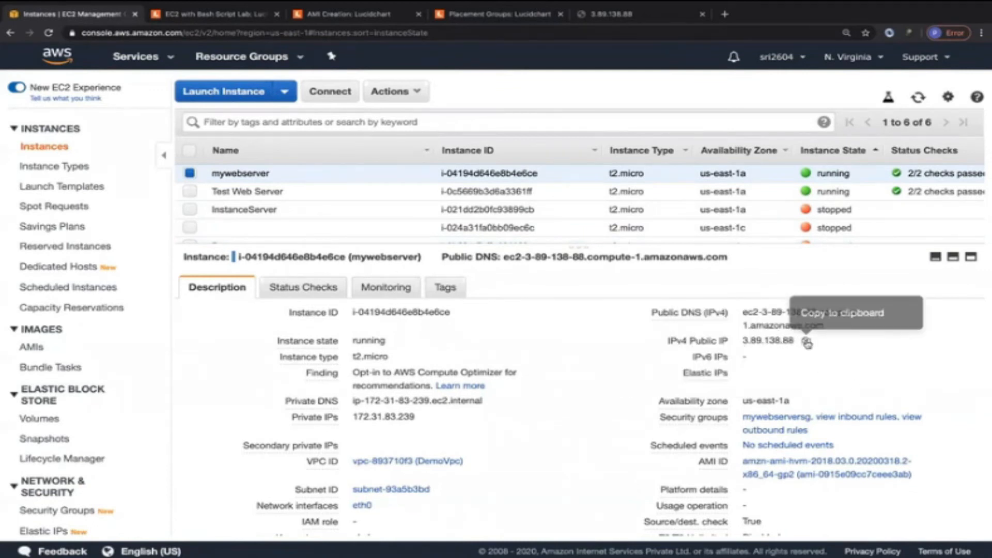
{"action": "left_click", "coordinate": [807, 342]}
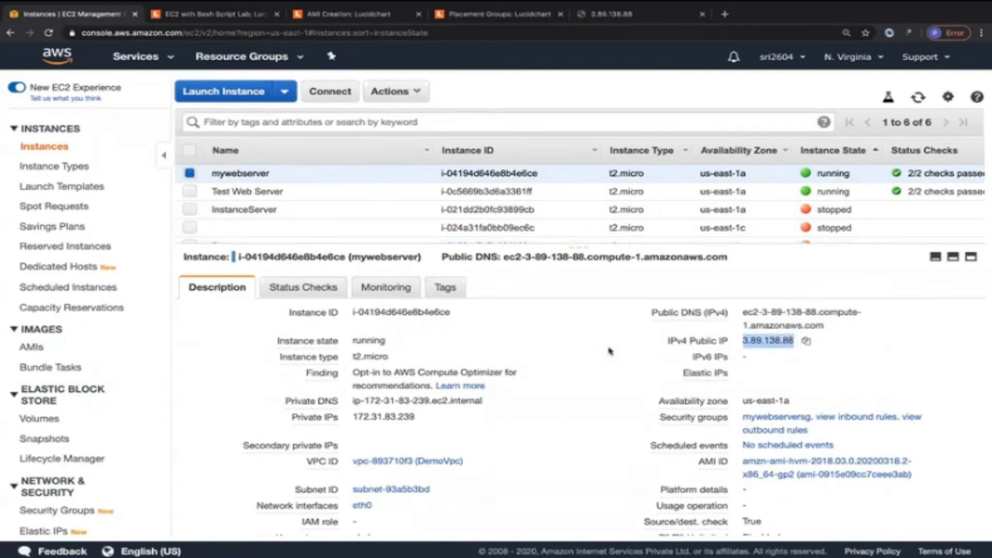
{"action": "left_click", "coordinate": [806, 341]}
Switch to Terminal, make its window full screen and enlarge the text.
{"action": "key", "text": "super+space"}
{"action": "type", "text": "ter"}
{"action": "key", "text": "Return"}
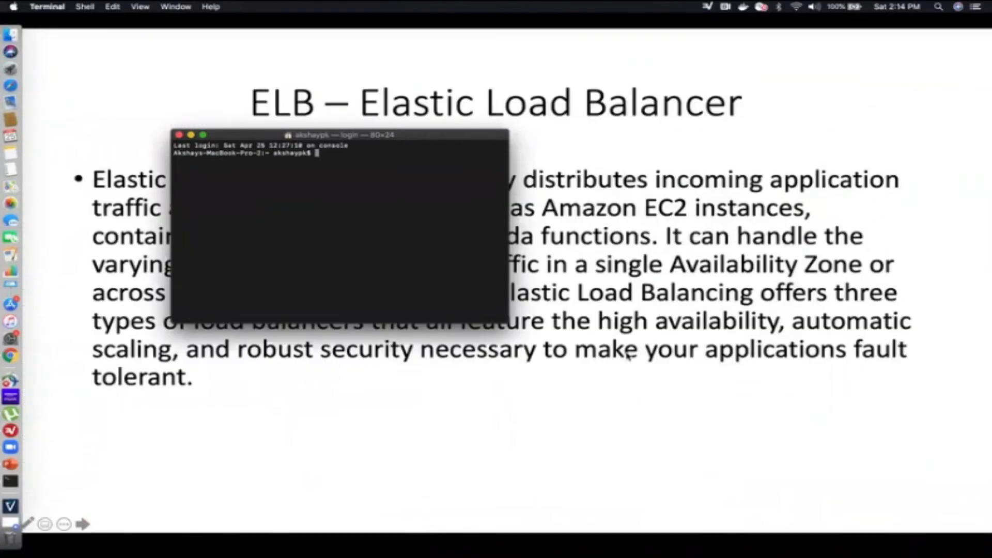
{"action": "left_click", "coordinate": [203, 135]}
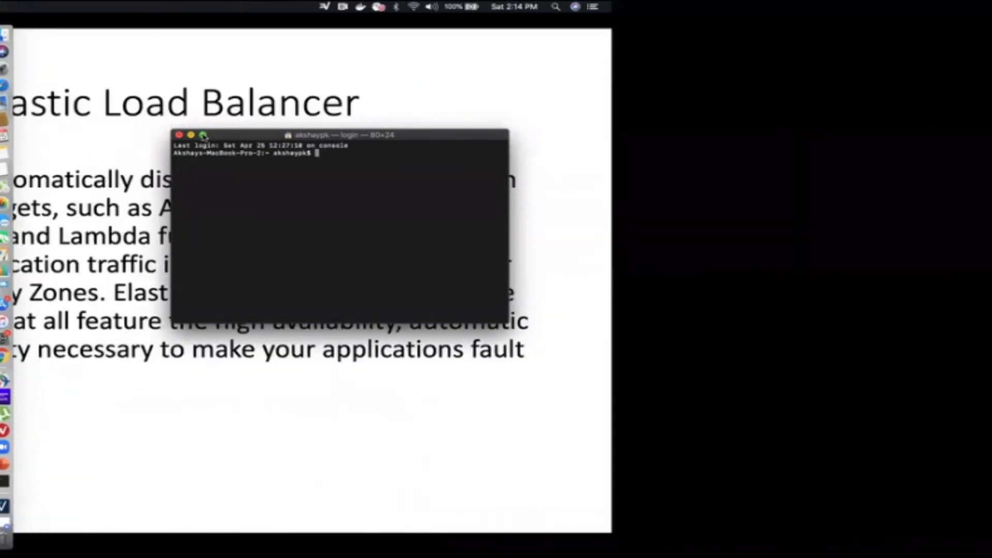
{"action": "key", "text": "super+plus"}
{"action": "key", "text": "super+plus"}
{"action": "key", "text": "super+plus"}
{"action": "key", "text": "super+plus"}
{"action": "key", "text": "super+plus"}
{"action": "key", "text": "super+plus"}
{"action": "key", "text": "super+plus"}
{"action": "key", "text": "super+plus"}
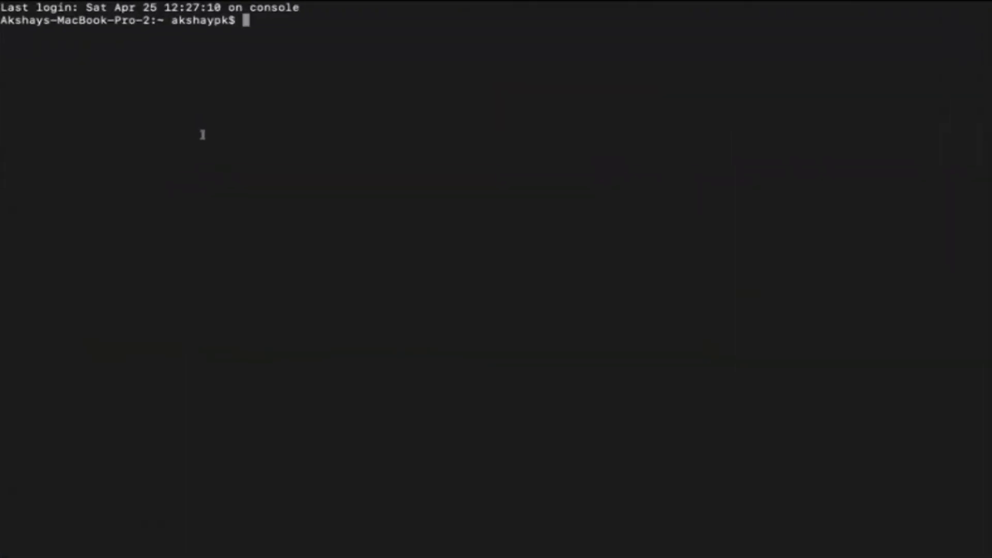
Change the working directory to ~/Downloads/.
{"action": "type", "text": "d"}
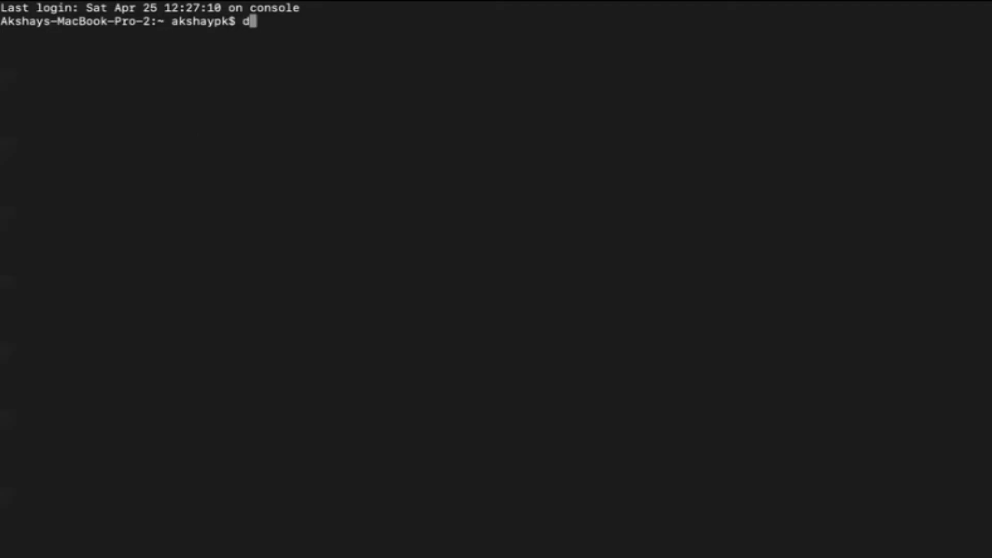
{"action": "key", "text": "BackSpace"}
{"action": "type", "text": "cd ~/DOWN"}
{"action": "key", "text": "BackSpace"}
{"action": "key", "text": "BackSpace"}
{"action": "key", "text": "BackSpace"}
{"action": "type", "text": "ownload"}
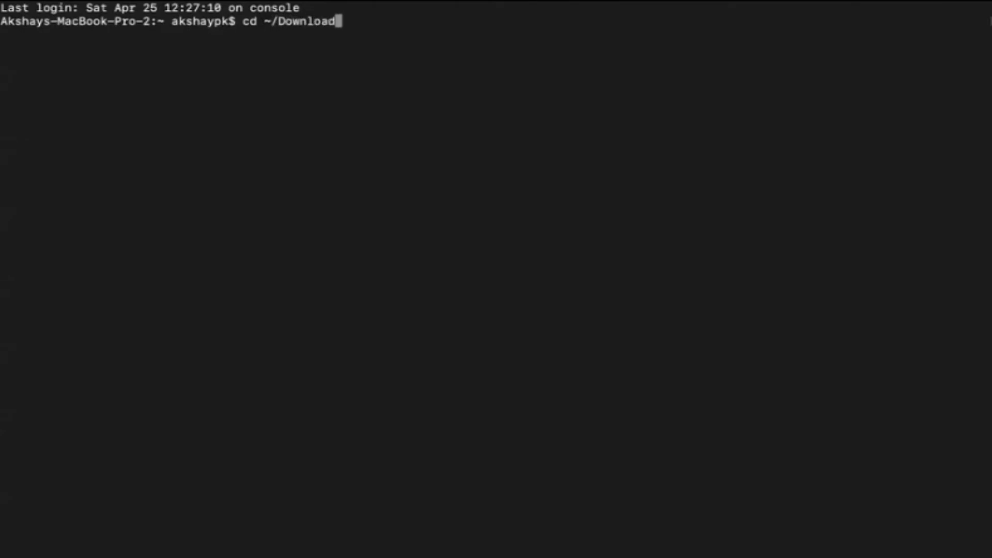
{"action": "key", "text": "Tab"}
{"action": "key", "text": "Return"}
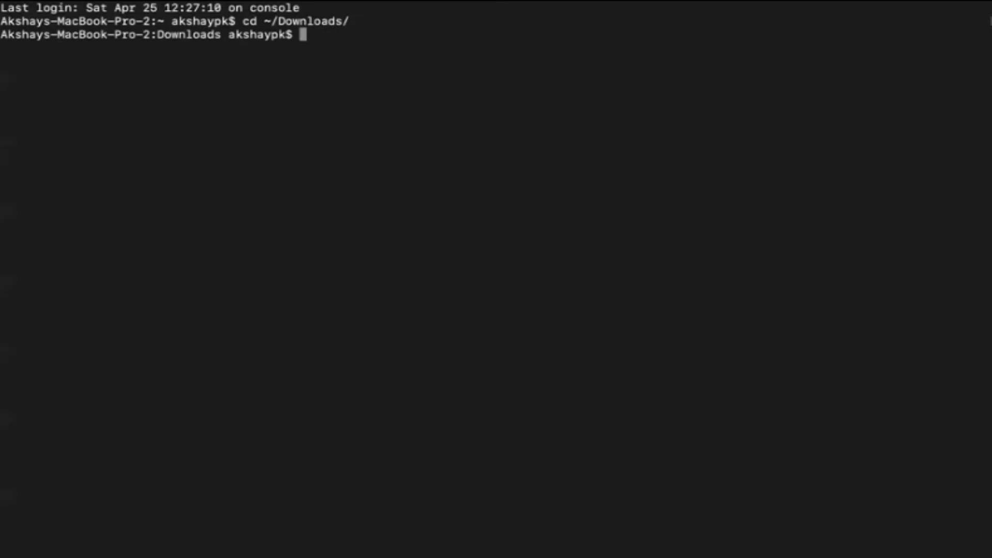
Connect over SSH as ec2-user to 3.89.138.88 with the .pem key file and accept the host's authenticity.
{"action": "type", "text": "ssh ec2-user@"}
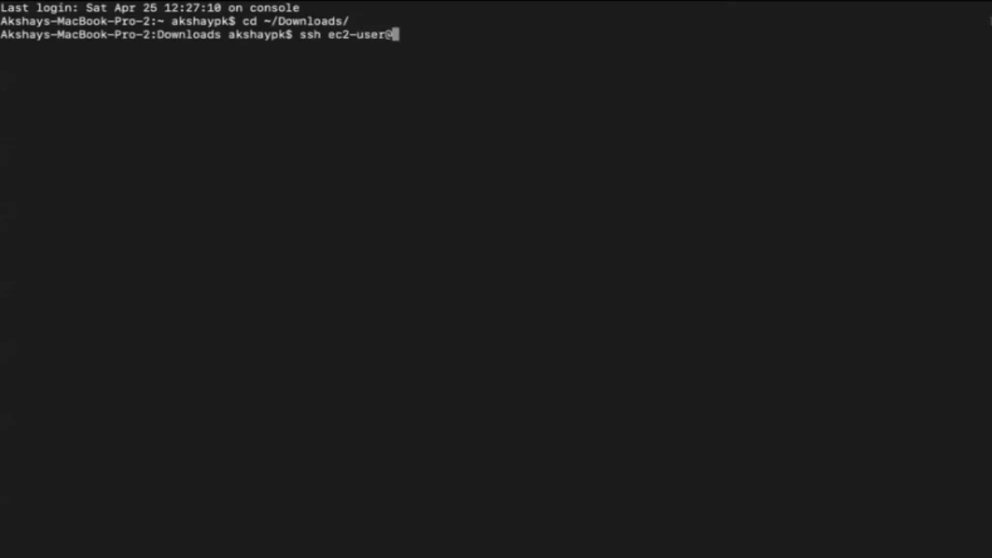
{"action": "key", "text": "super+v"}
{"action": "type", "text": "-i "}
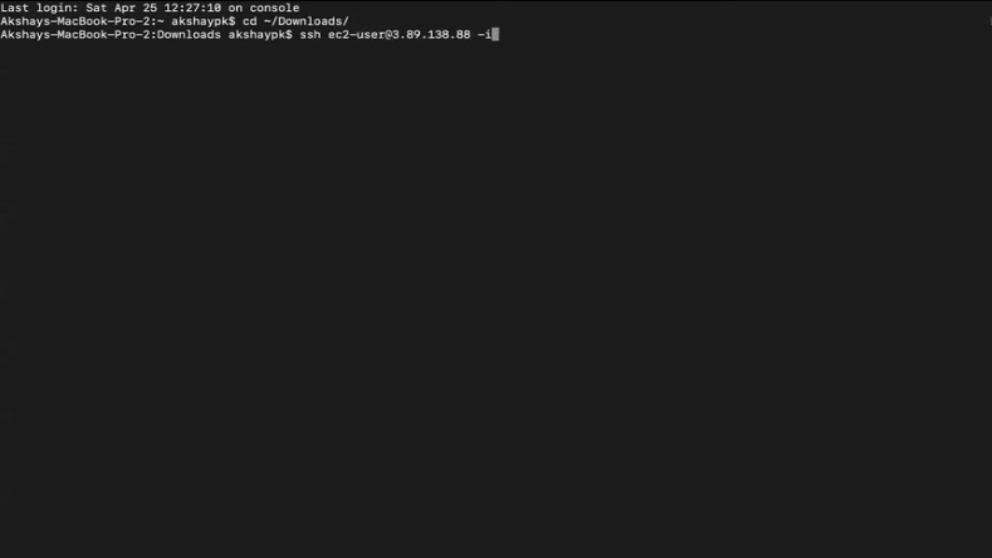
{"action": "type", "text": "akshaynv.pem"}
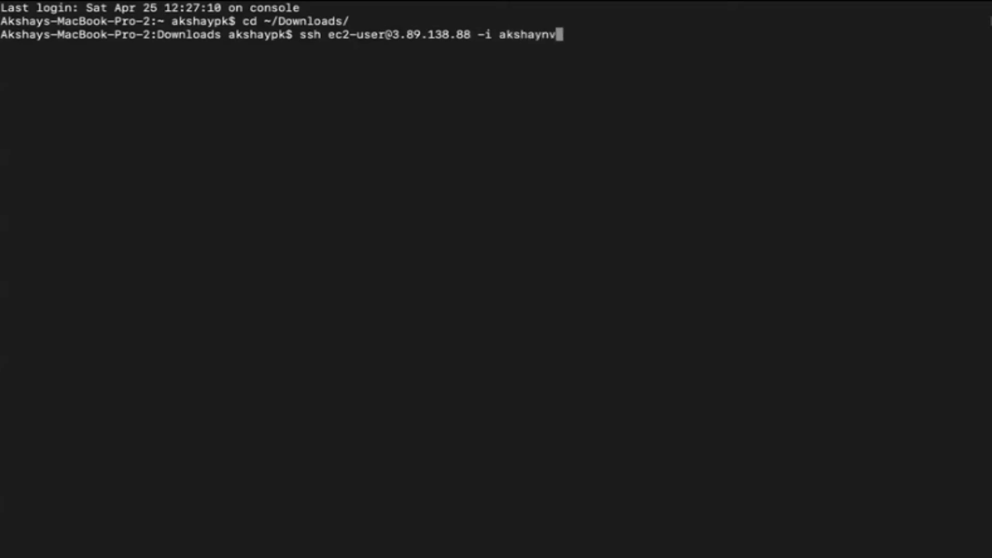
{"action": "key", "text": "Return"}
{"action": "type", "text": "yes"}
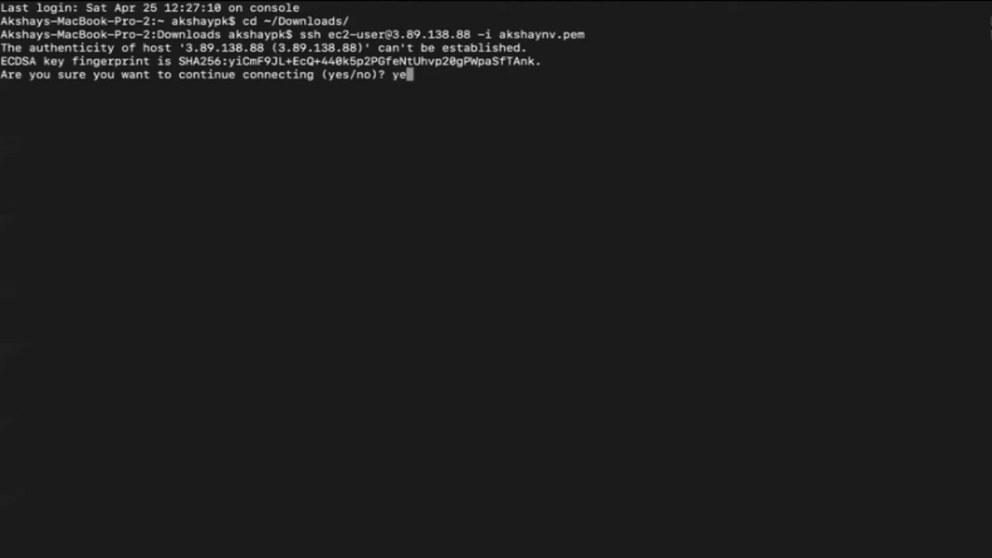
{"action": "key", "text": "Return"}
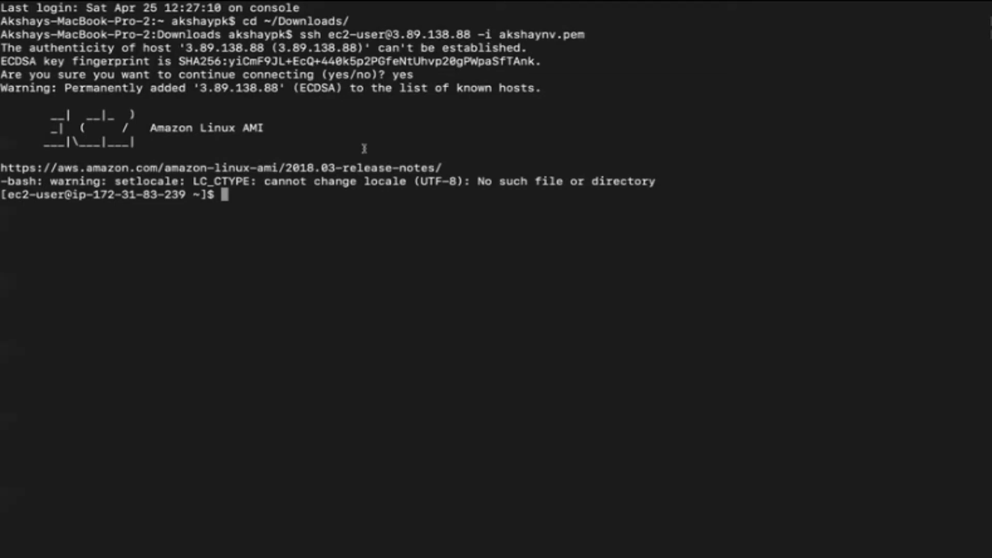
{"action": "type", "text": "service"}
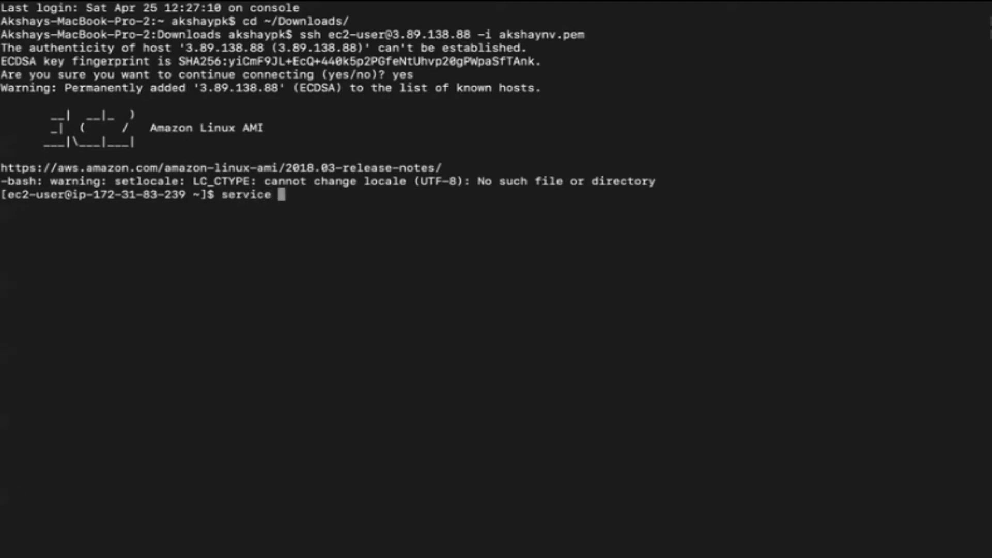
{"action": "key", "text": "BackSpace"}
{"action": "key", "text": "BackSpace"}
{"action": "key", "text": "BackSpace"}
{"action": "key", "text": "BackSpace"}
{"action": "key", "text": "BackSpace"}
{"action": "key", "text": "BackSpace"}
{"action": "key", "text": "BackSpace"}
{"action": "key", "text": "BackSpace"}
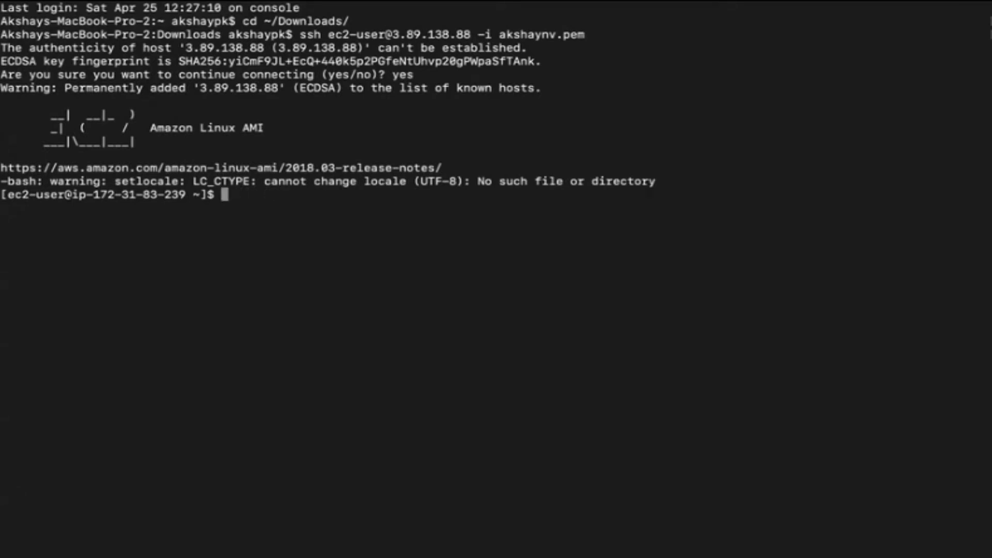
Switch to the root user with sudo su and check the httpd service status.
{"action": "type", "text": "sudo su"}
{"action": "key", "text": "Return"}
{"action": "type", "text": "service httpd status"}
{"action": "key", "text": "Return"}
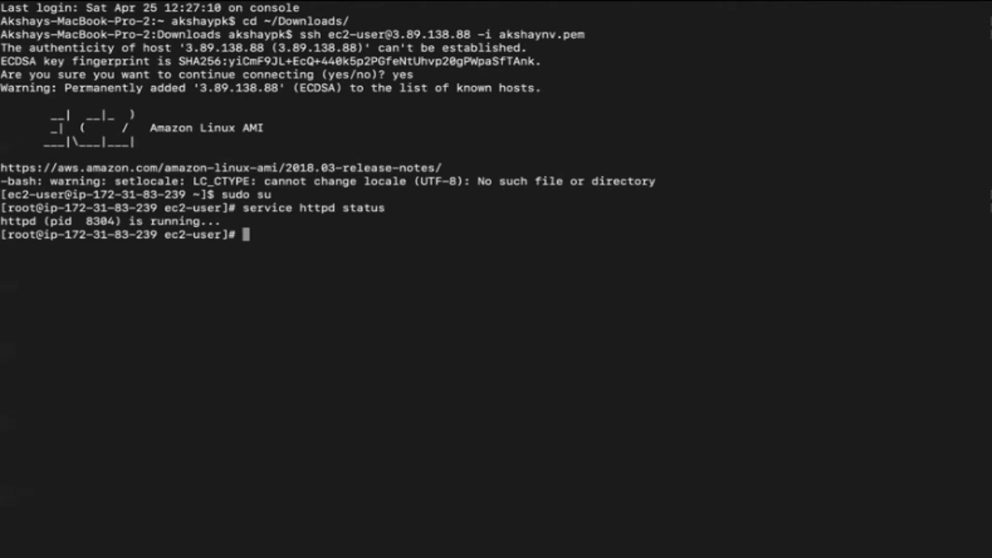
Change to the /var/www/html/ directory and list its files.
{"action": "type", "text": "cd"}
{"action": "type", "text": "/var/www/html/"}
{"action": "key", "text": "Return"}
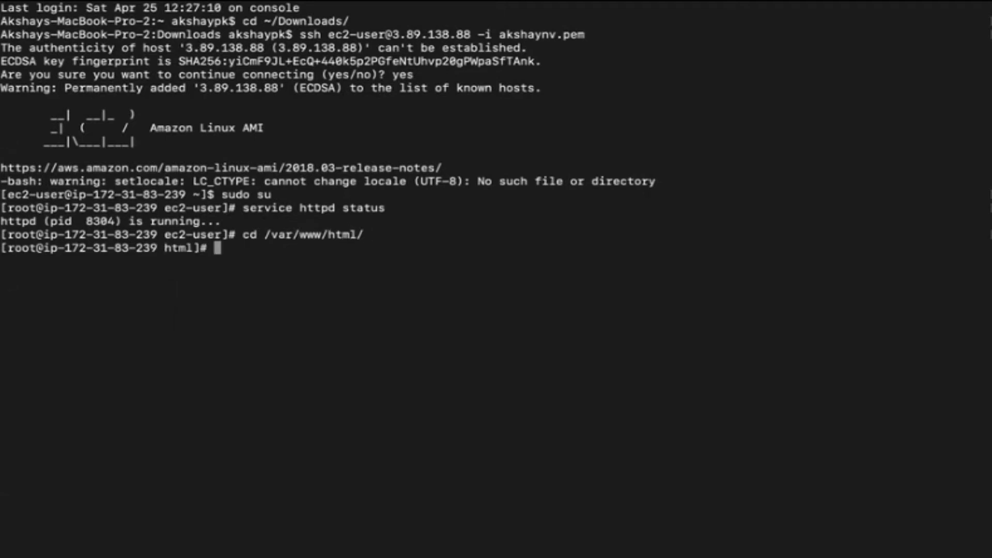
{"action": "type", "text": "ls"}
{"action": "key", "text": "Return"}
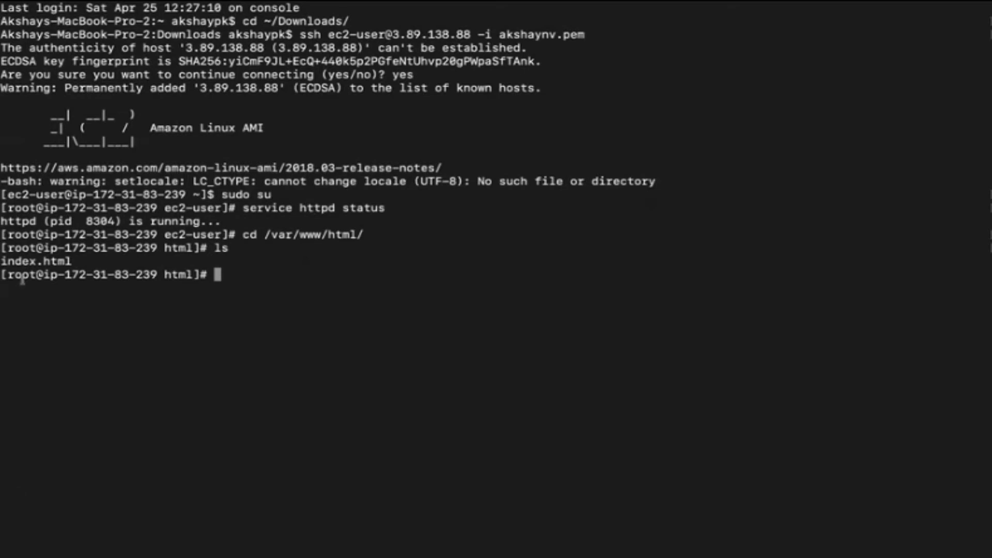
Switch back to Chrome, reload the page at 3.89.138.88 and enlarge its text.
{"action": "key", "text": "ctrl+Up"}
{"action": "left_click", "coordinate": [593, 36]}
{"action": "left_click", "coordinate": [651, 18]}
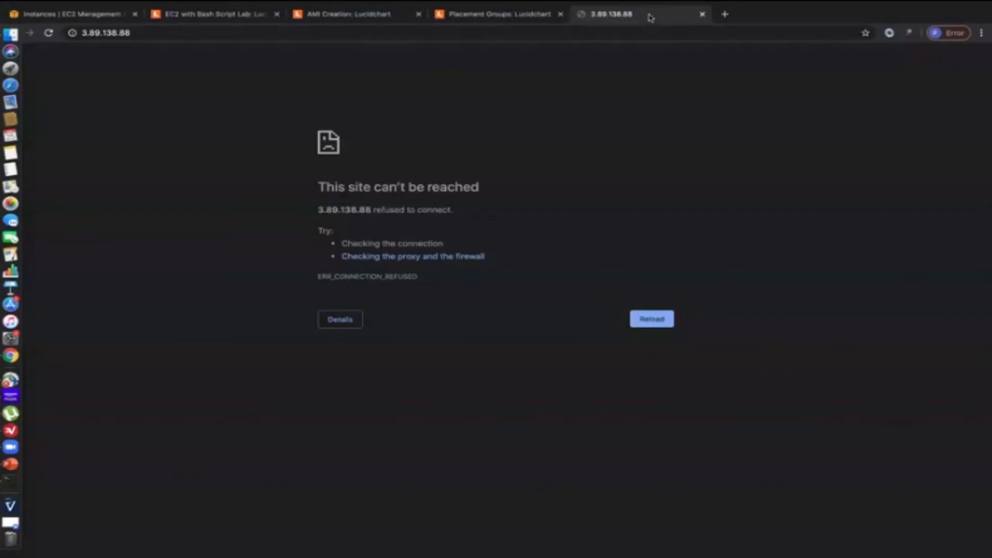
{"action": "key", "text": "super+r"}
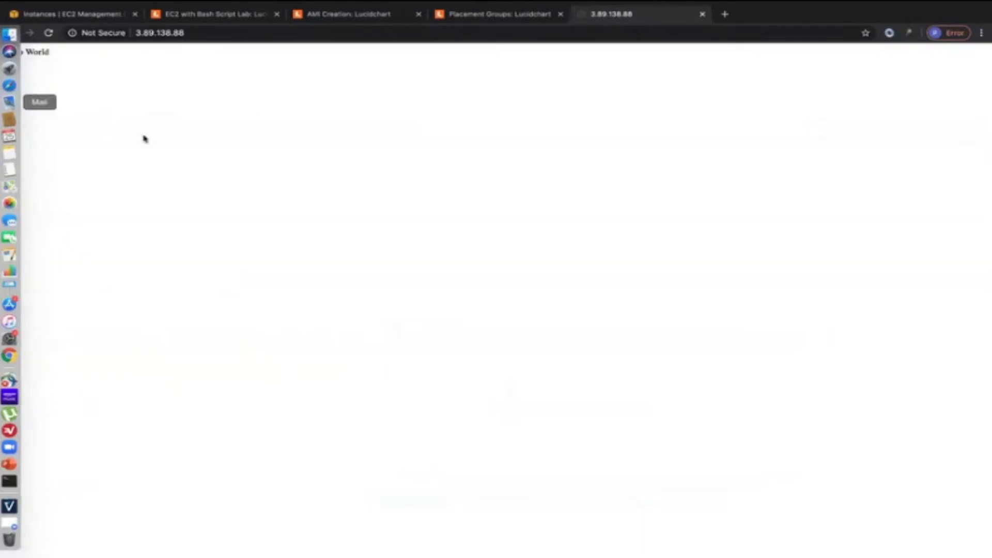
{"action": "key", "text": "super+equal"}
{"action": "key", "text": "super+equal"}
{"action": "key", "text": "super+equal"}
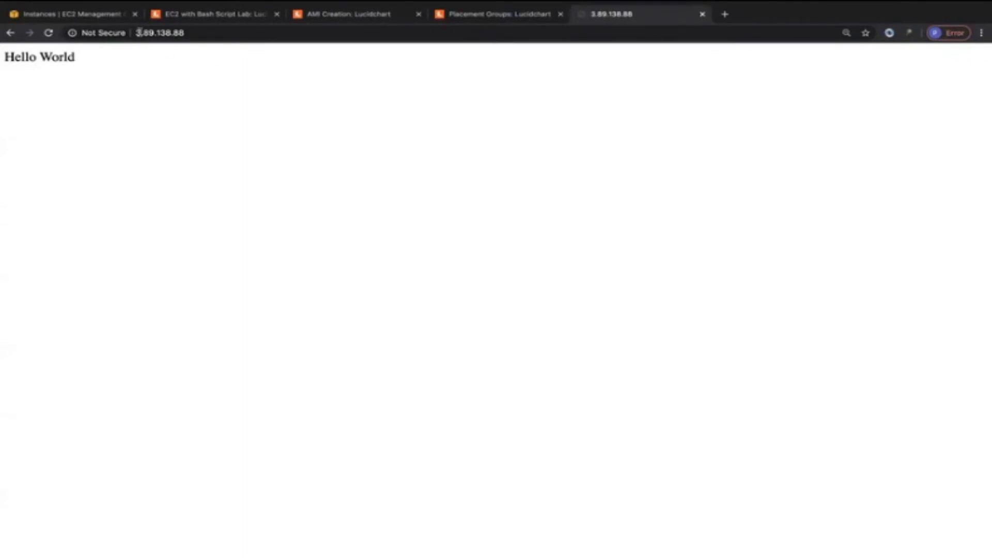
Return to the EC2 console and open the Elastic Block Store volumes list.
{"action": "left_click", "coordinate": [96, 15]}
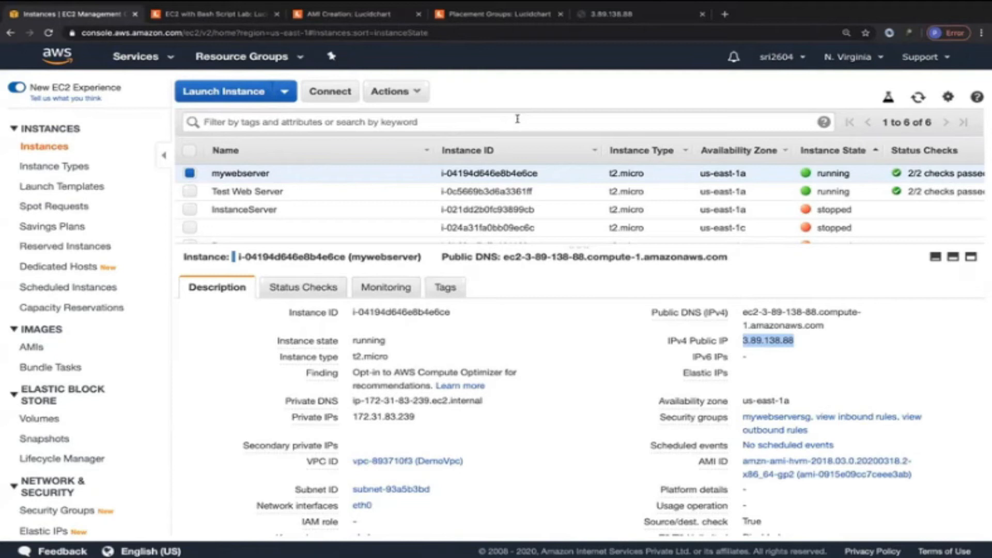
{"action": "scroll", "coordinate": [148, 362], "scroll_direction": "down", "scroll_amount": 2}
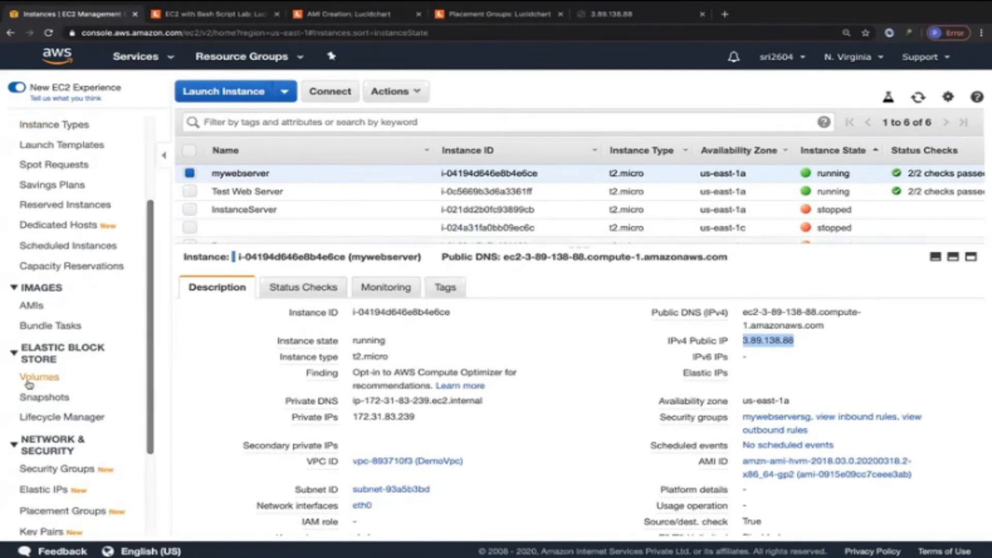
{"action": "left_click", "coordinate": [31, 377]}
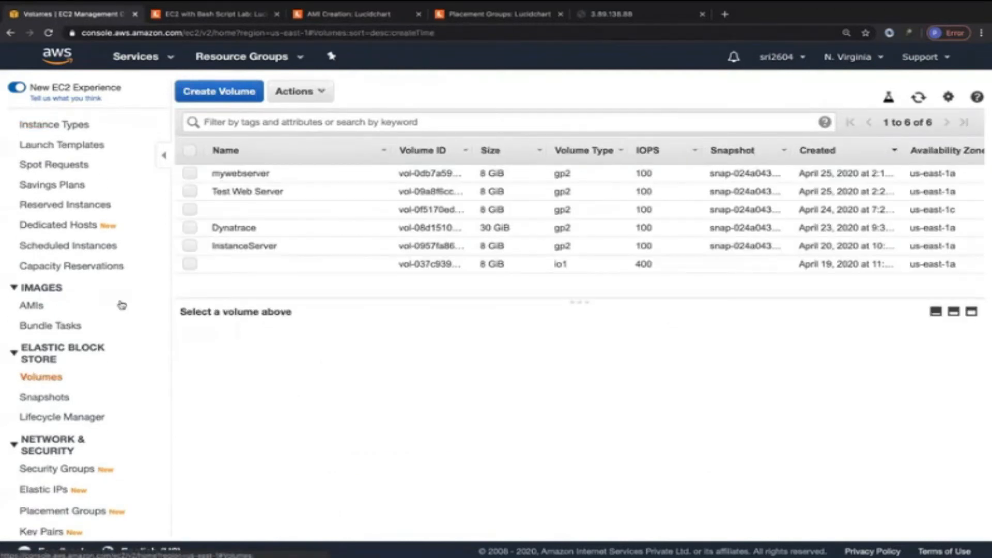
Create a snapshot of the mywebserver volume with the description mywebserversnapshot.
{"action": "left_click", "coordinate": [229, 177]}
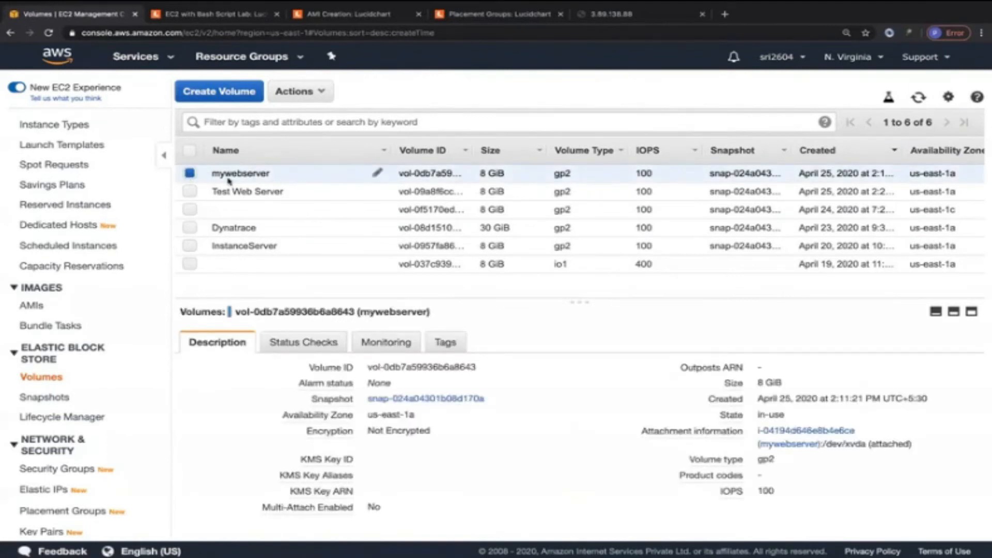
{"action": "left_click", "coordinate": [315, 95]}
{"action": "left_click", "coordinate": [321, 131]}
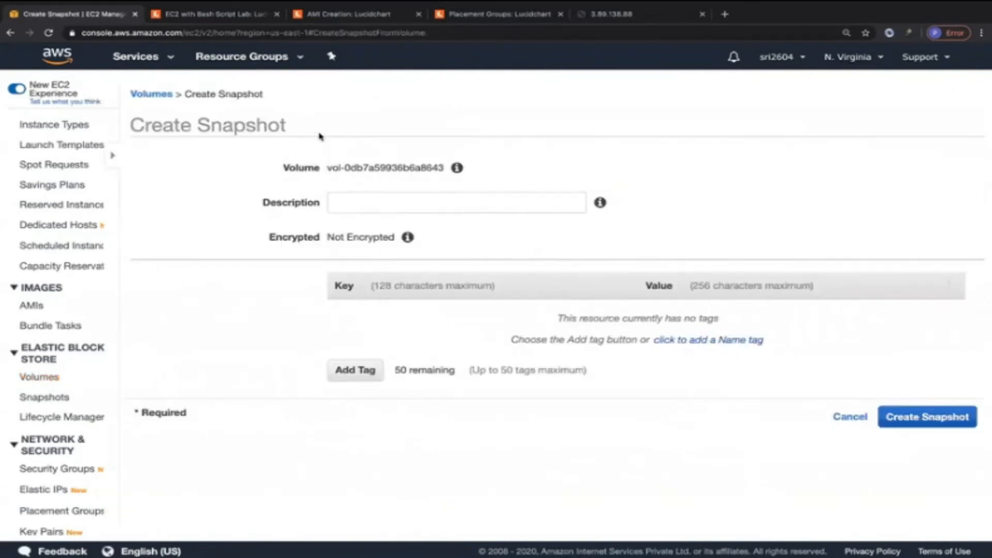
{"action": "left_click", "coordinate": [293, 200]}
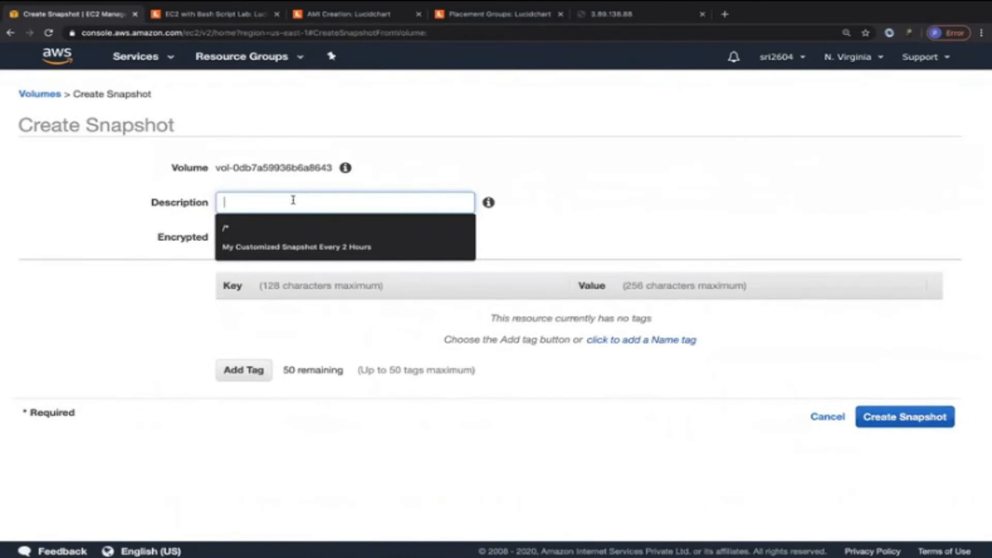
{"action": "type", "text": "mywebserversnapshot"}
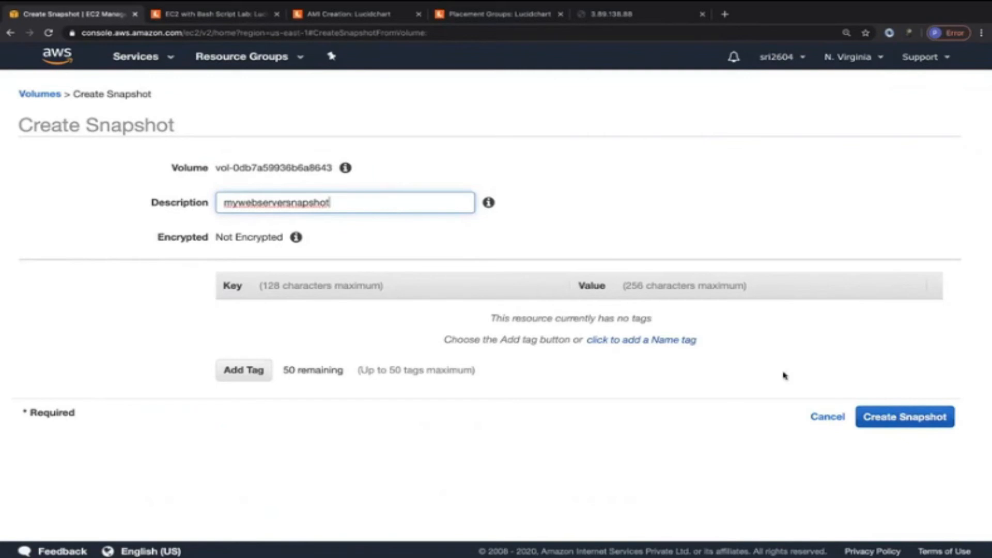
{"action": "left_click", "coordinate": [889, 417]}
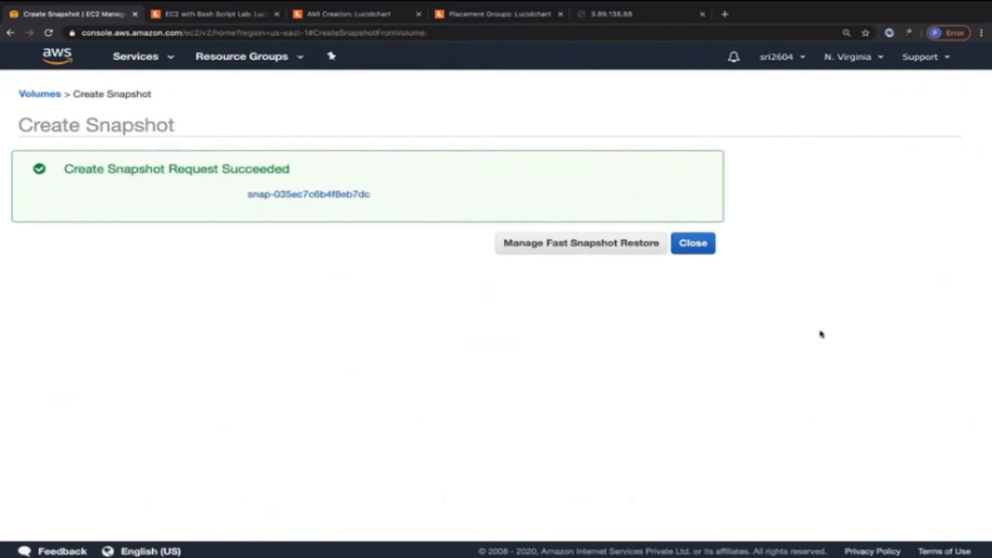
{"action": "left_click", "coordinate": [702, 246]}
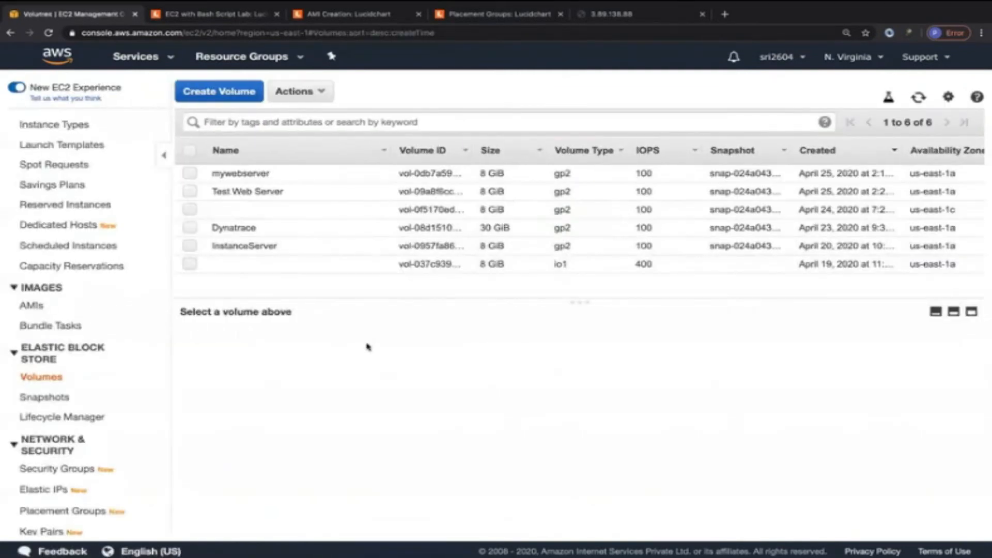
Switch to Terminal to look over the web server session, and return to the EC2 console in Chrome.
{"action": "key", "text": "ctrl+Up"}
{"action": "left_click", "coordinate": [489, 55]}
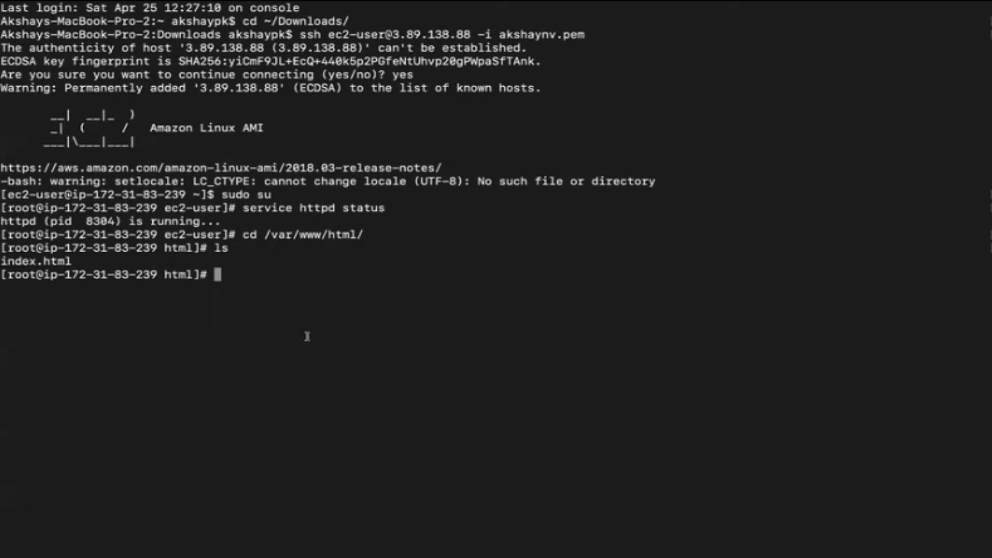
{"action": "key", "text": "ctrl+Up"}
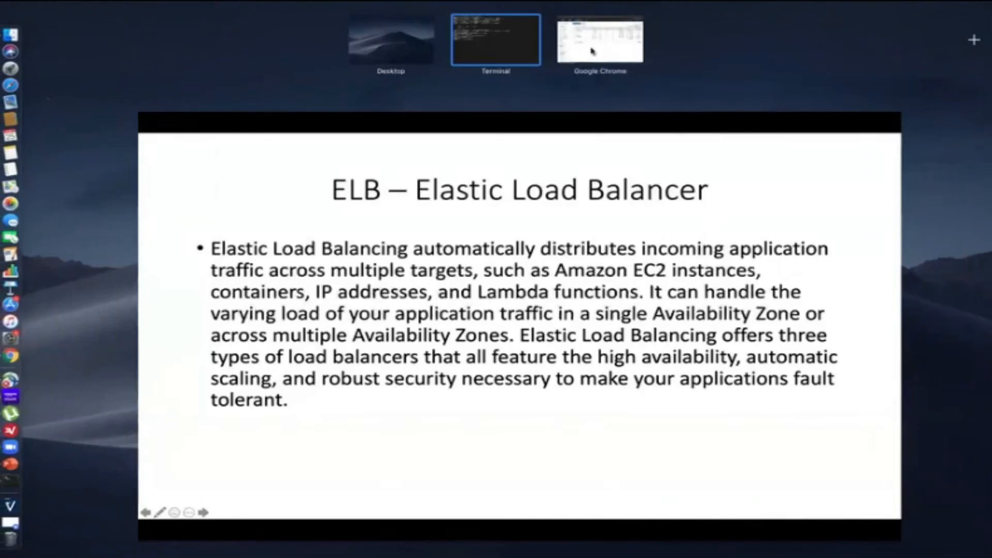
{"action": "left_click", "coordinate": [600, 41]}
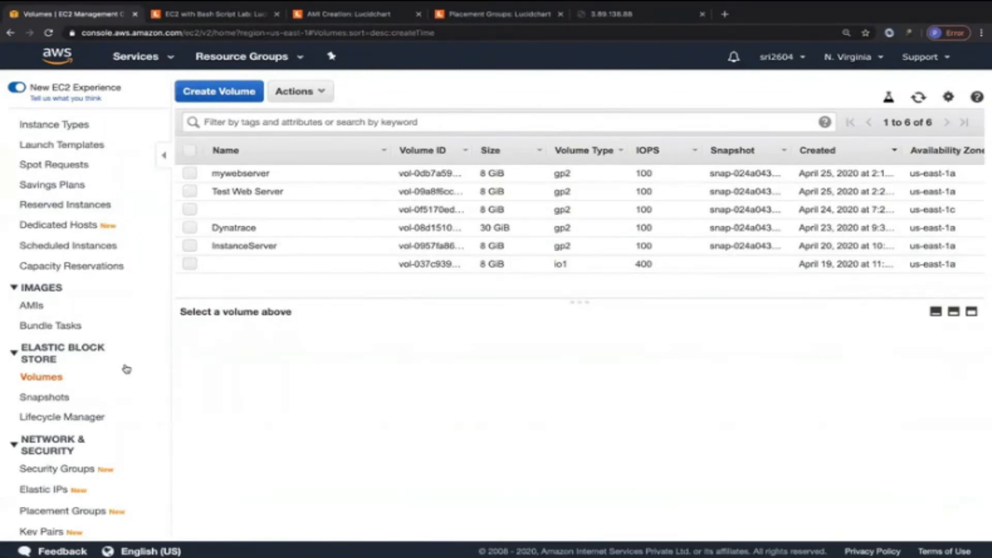
Open the Elastic Block Store snapshots list and show the details of mywebserversnapshot in an enlarged details area.
{"action": "left_click", "coordinate": [52, 397]}
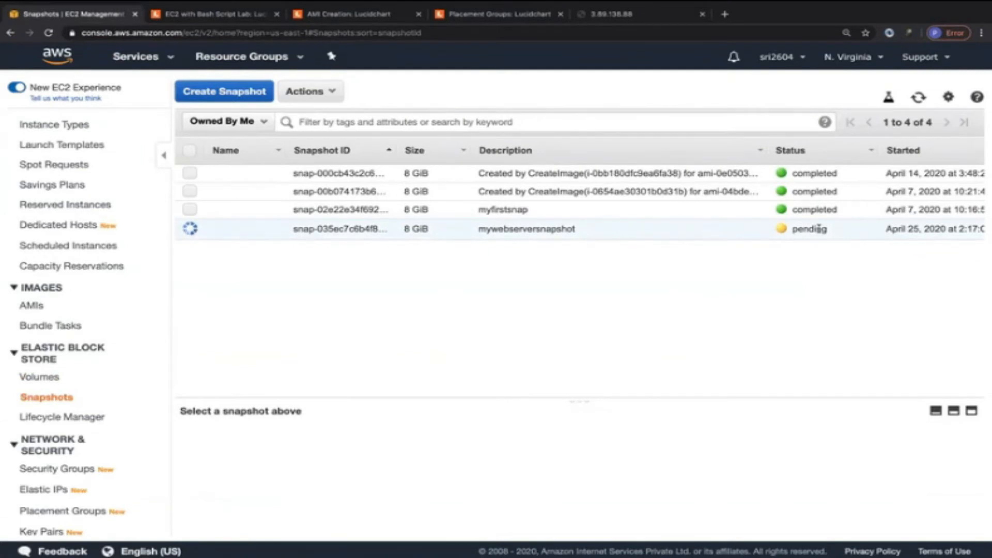
{"action": "left_click", "coordinate": [819, 229]}
{"action": "left_click_drag", "start_coordinate": [587, 404], "coordinate": [593, 278]}
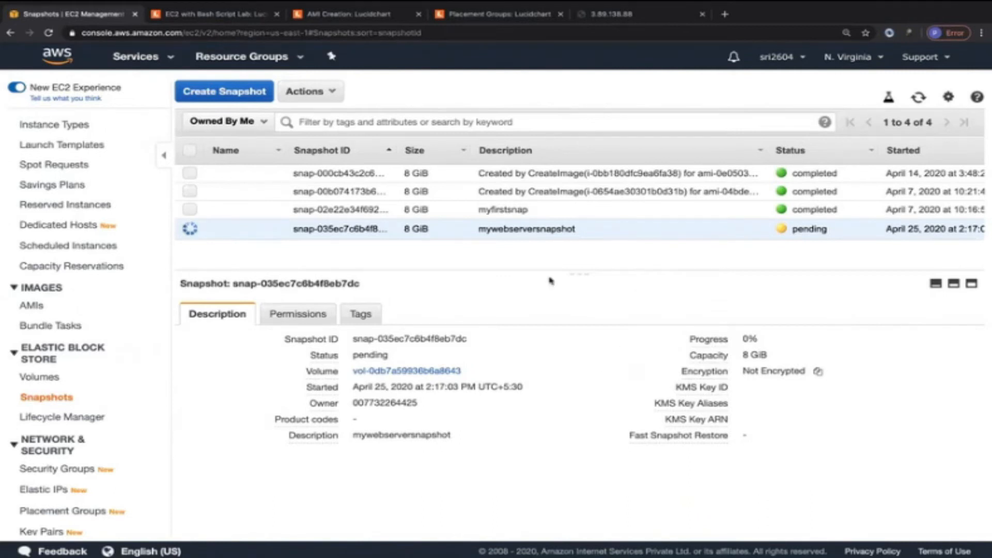
Examine the account and Public sharing options in the snapshot's permissions, and leave them without saving.
{"action": "left_click", "coordinate": [294, 314]}
{"action": "left_click", "coordinate": [207, 426]}
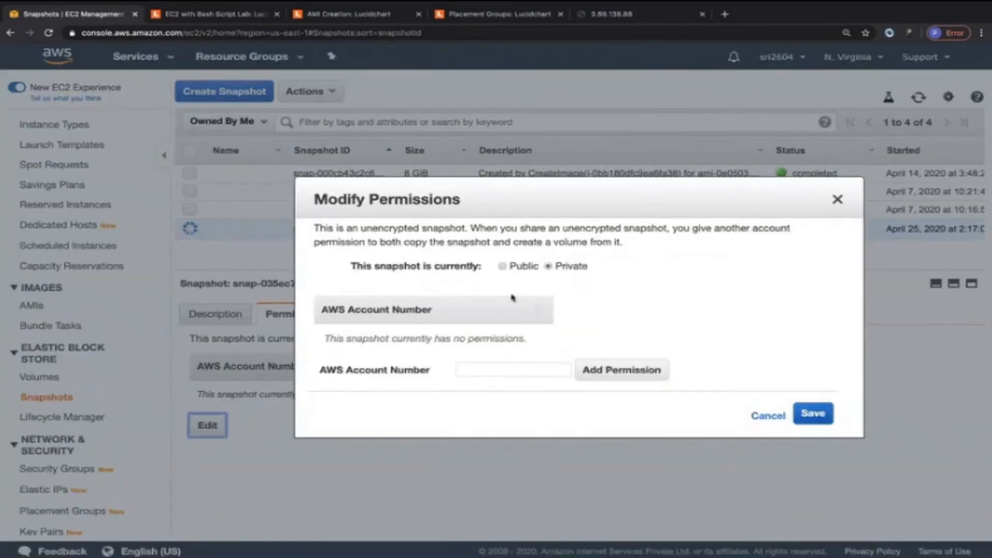
{"action": "left_click", "coordinate": [472, 371]}
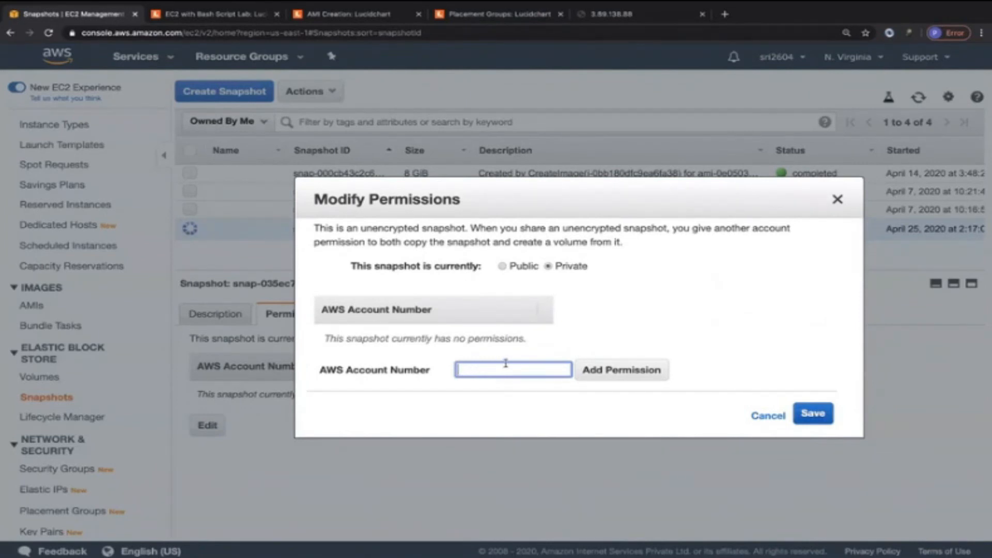
{"action": "left_click", "coordinate": [502, 267]}
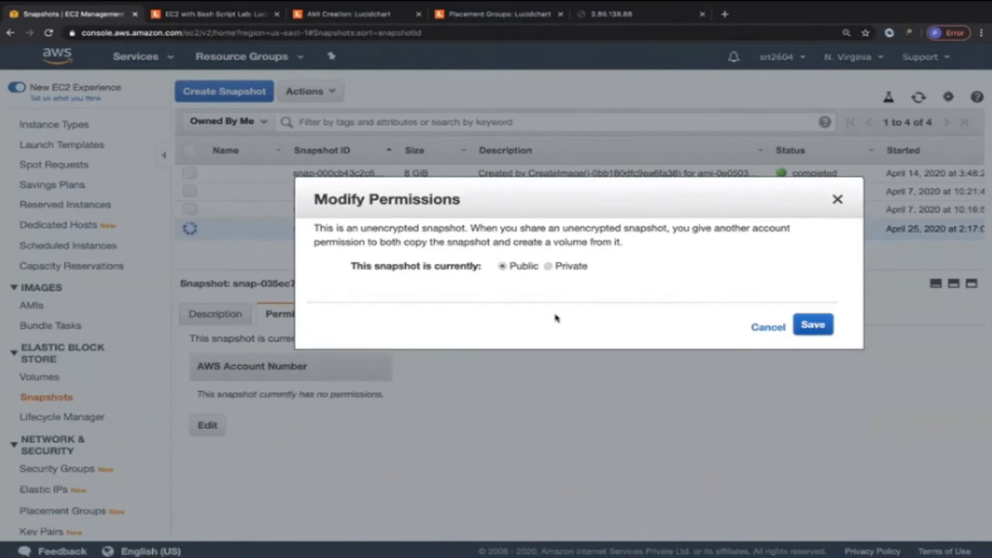
{"action": "left_click", "coordinate": [769, 329]}
Refresh the snapshots list to check the status of mywebserversnapshot, and look through its available actions.
{"action": "left_click", "coordinate": [918, 97]}
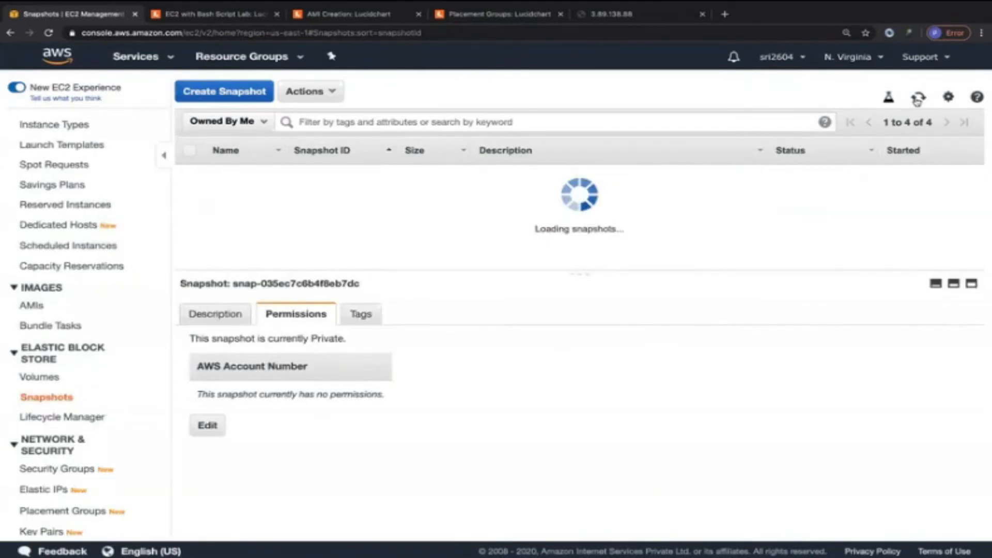
{"action": "left_click", "coordinate": [332, 94]}
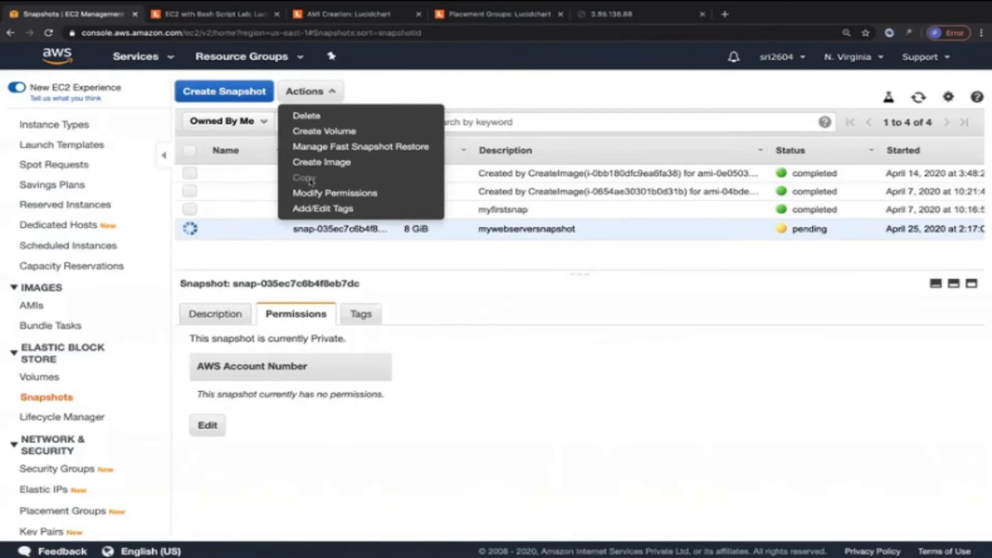
{"action": "left_click", "coordinate": [919, 97]}
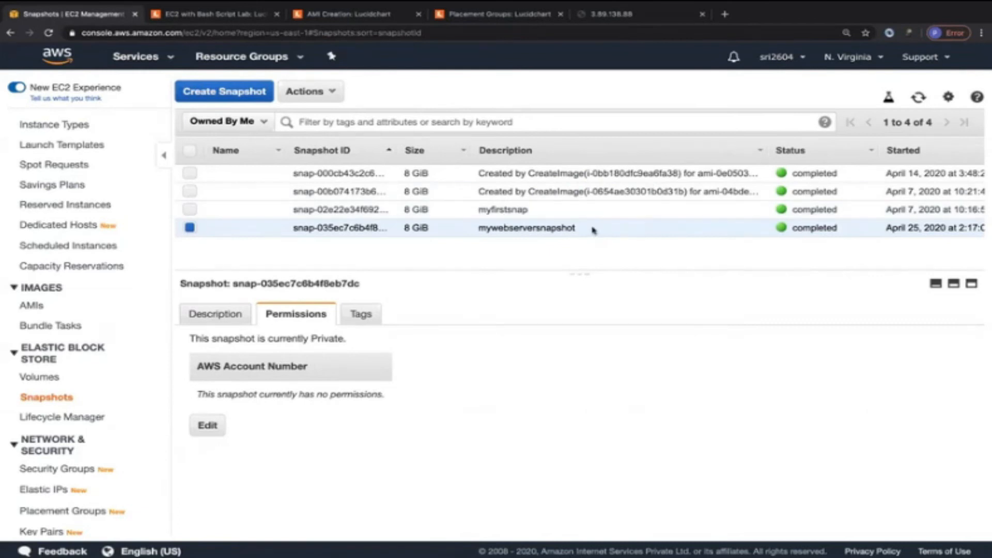
Examine the destination region and encryption options for copying mywebserversnapshot, and cancel the copy.
{"action": "left_click", "coordinate": [327, 92]}
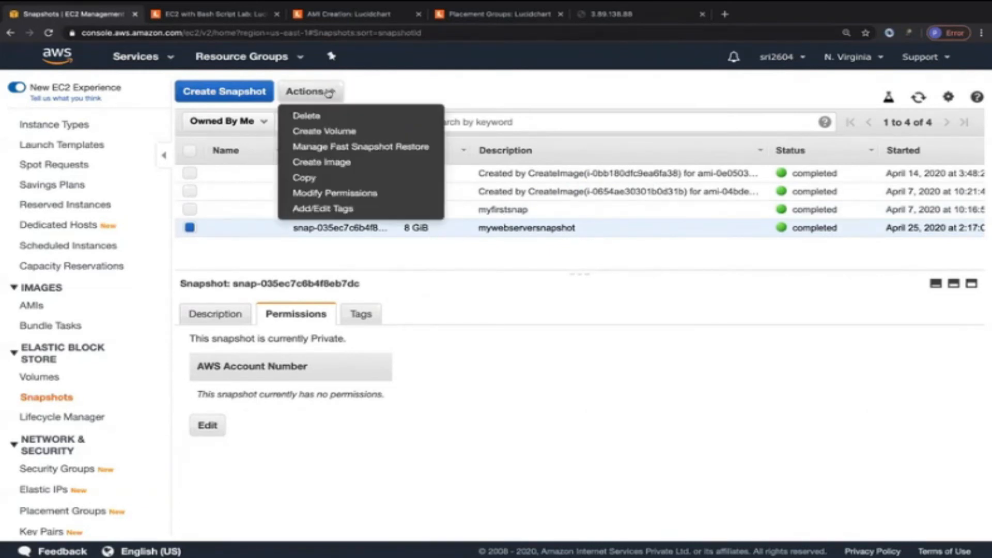
{"action": "left_click", "coordinate": [309, 178]}
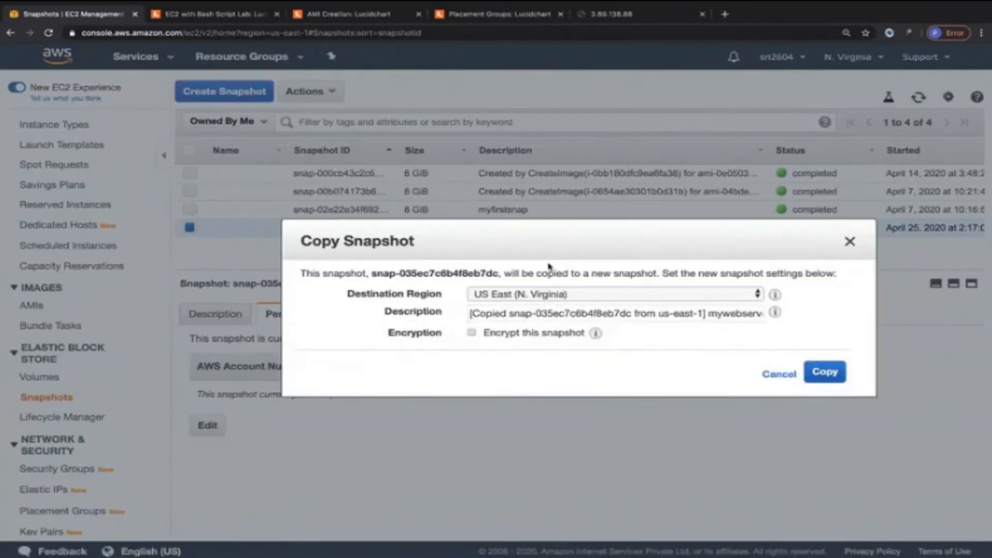
{"action": "left_click", "coordinate": [600, 295]}
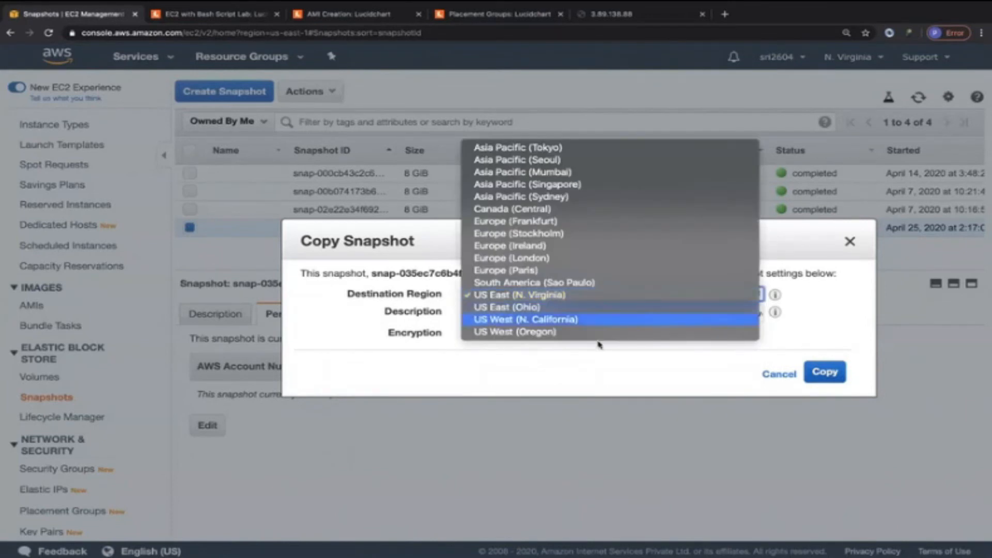
{"action": "left_click", "coordinate": [582, 385]}
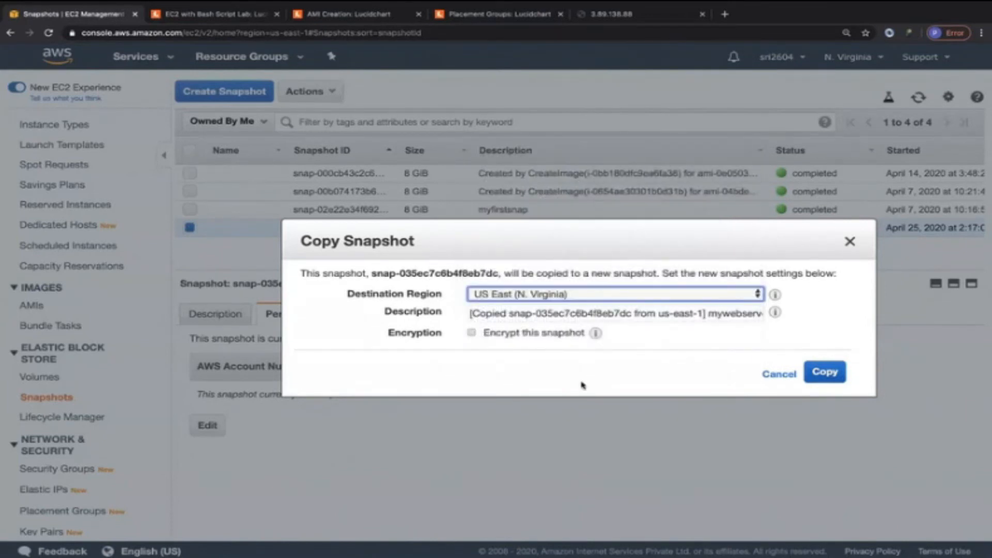
{"action": "left_click", "coordinate": [471, 333]}
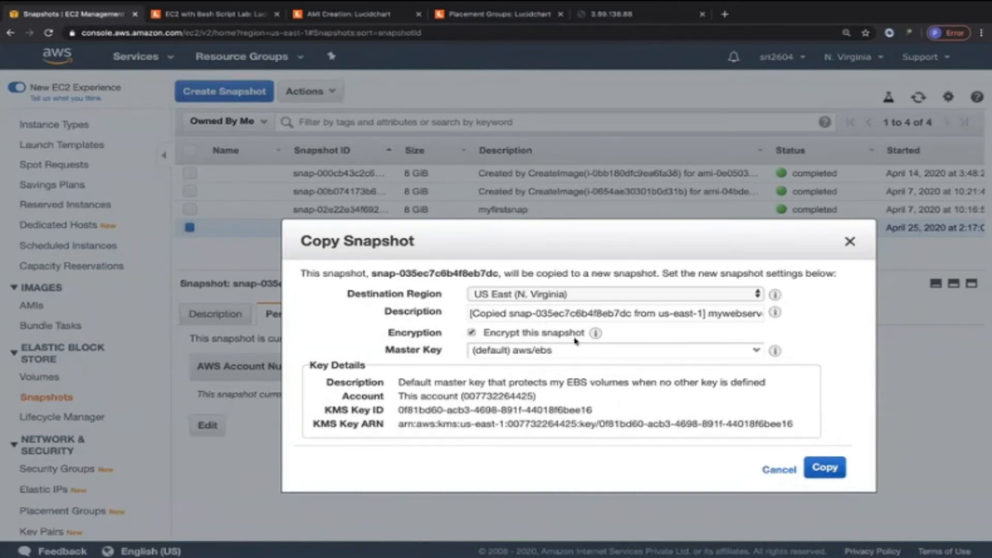
{"action": "left_click", "coordinate": [775, 470]}
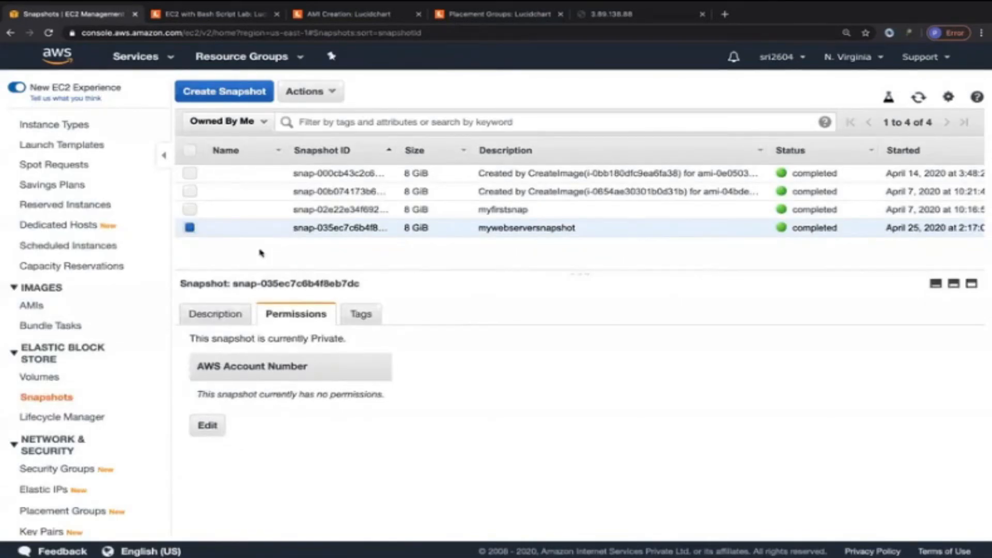
Start creating an image from mywebserversnapshot and enter mywebserverAMI as its name and description.
{"action": "left_click", "coordinate": [313, 93]}
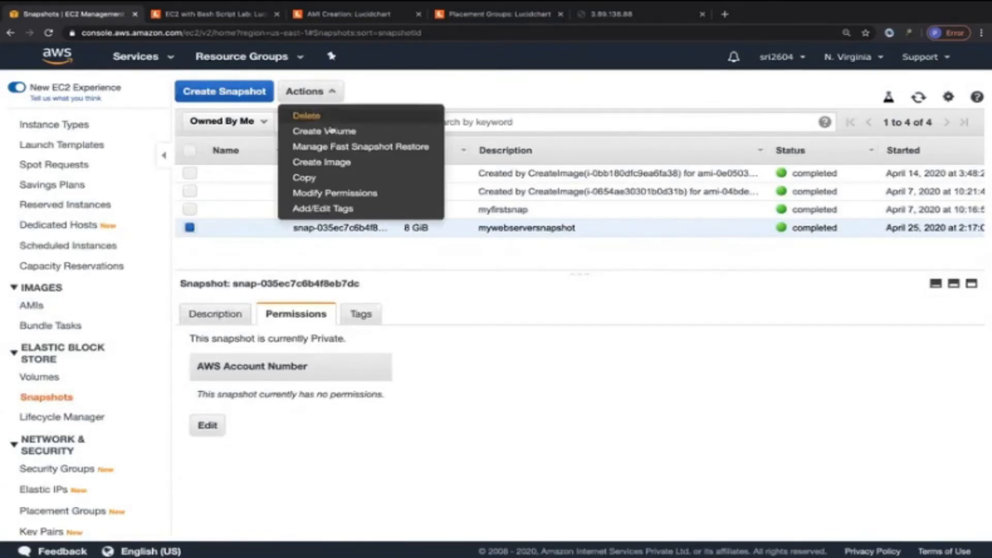
{"action": "left_click", "coordinate": [319, 163]}
{"action": "left_click", "coordinate": [389, 209]}
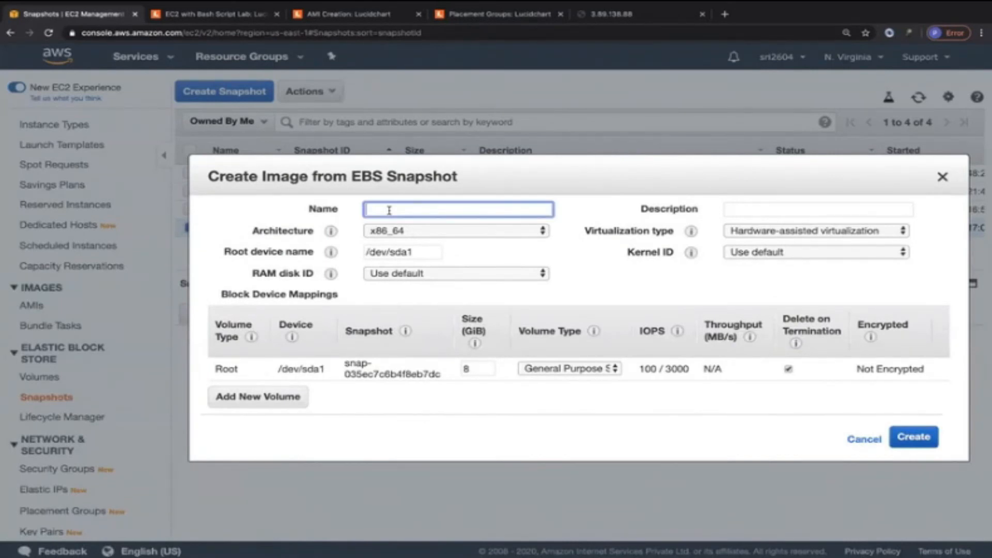
{"action": "type", "text": "mywebserverAMI"}
{"action": "left_click", "coordinate": [806, 209]}
{"action": "key", "text": "super+v"}
{"action": "left_click", "coordinate": [554, 256]}
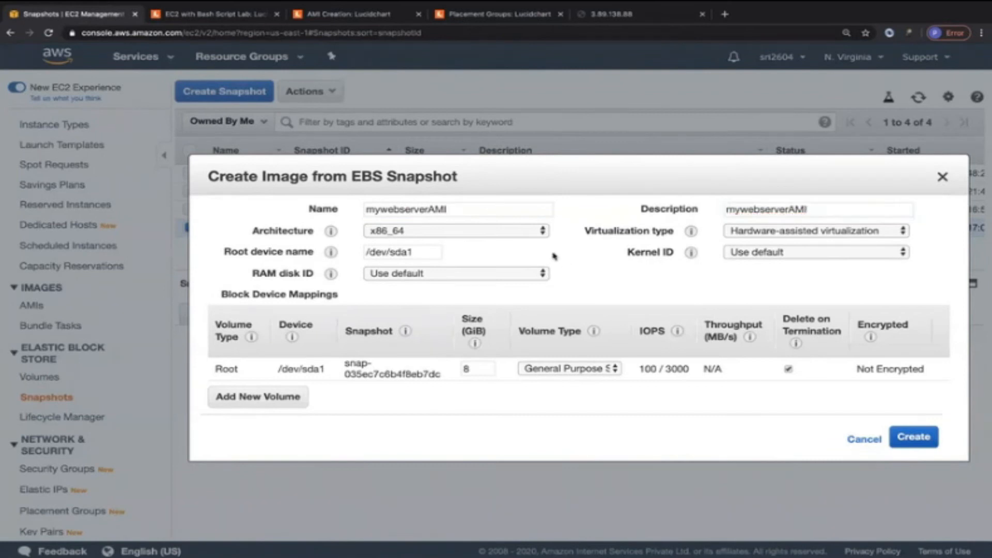
Examine the image's architecture and virtualization type options and the root volume's size and volume type choices.
{"action": "left_click", "coordinate": [468, 233]}
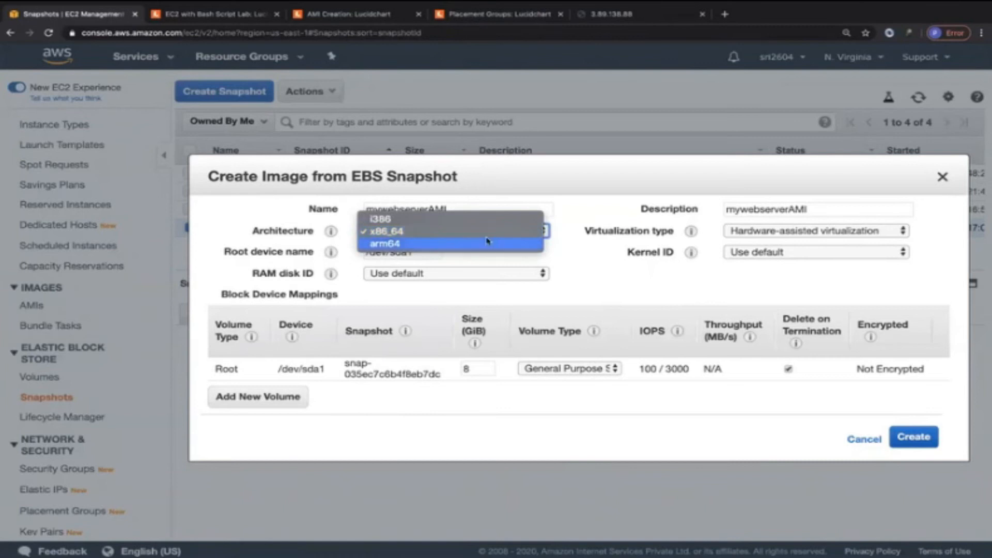
{"action": "left_click", "coordinate": [565, 262]}
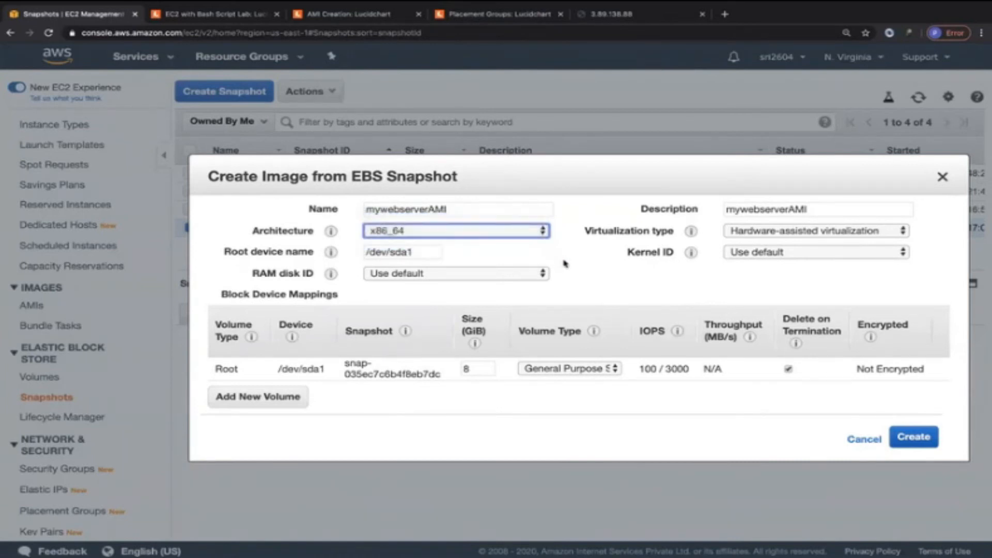
{"action": "left_click", "coordinate": [737, 235]}
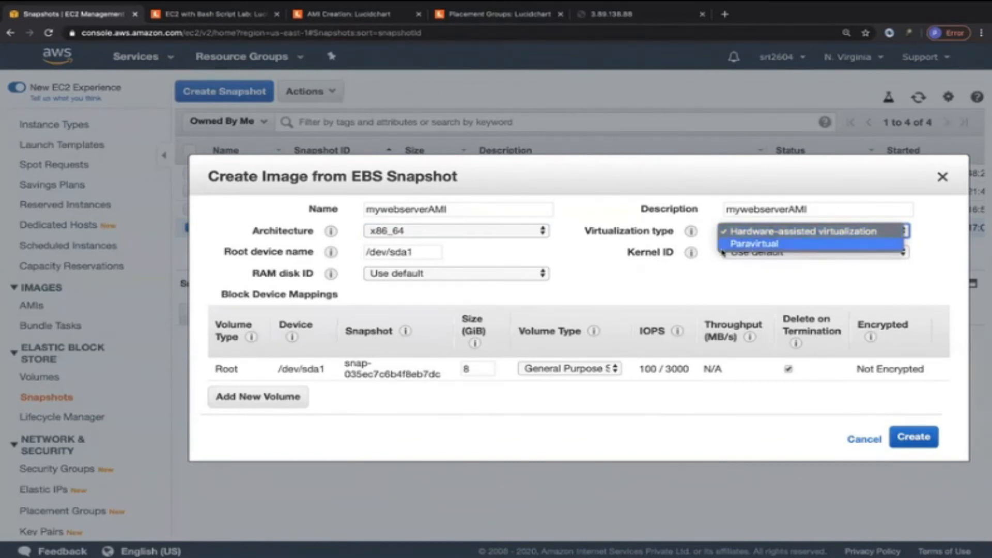
{"action": "left_click", "coordinate": [569, 262]}
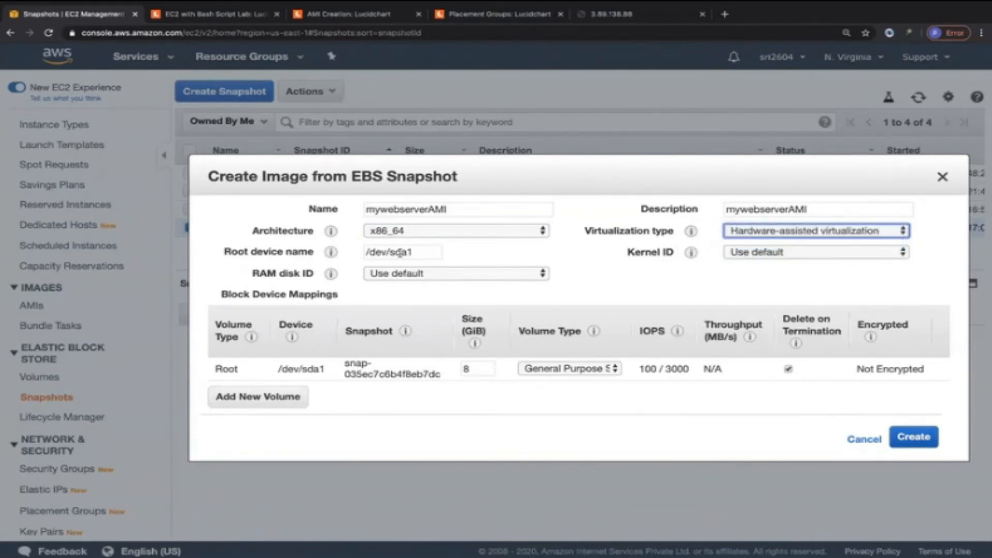
{"action": "left_click", "coordinate": [532, 257]}
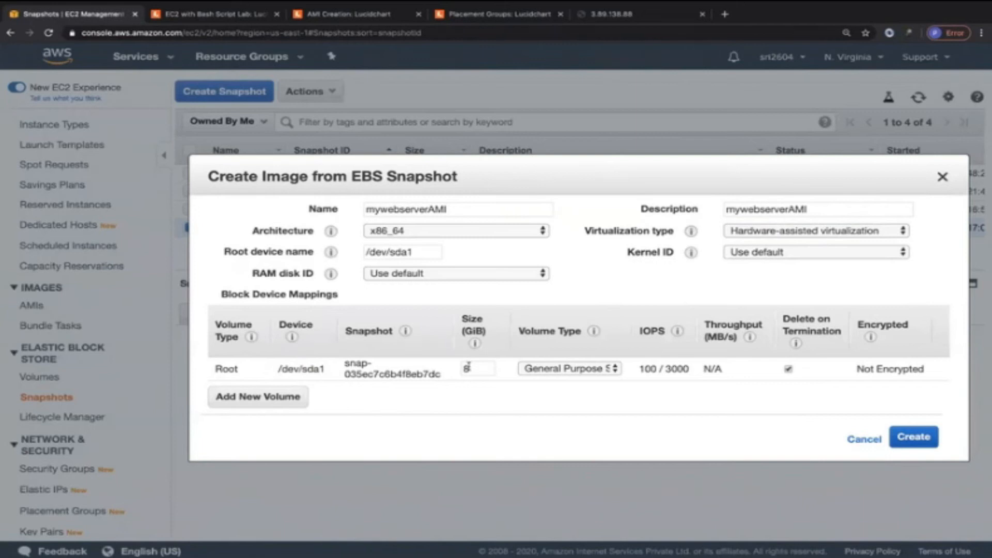
{"action": "left_click_drag", "start_coordinate": [473, 369], "coordinate": [457, 372]}
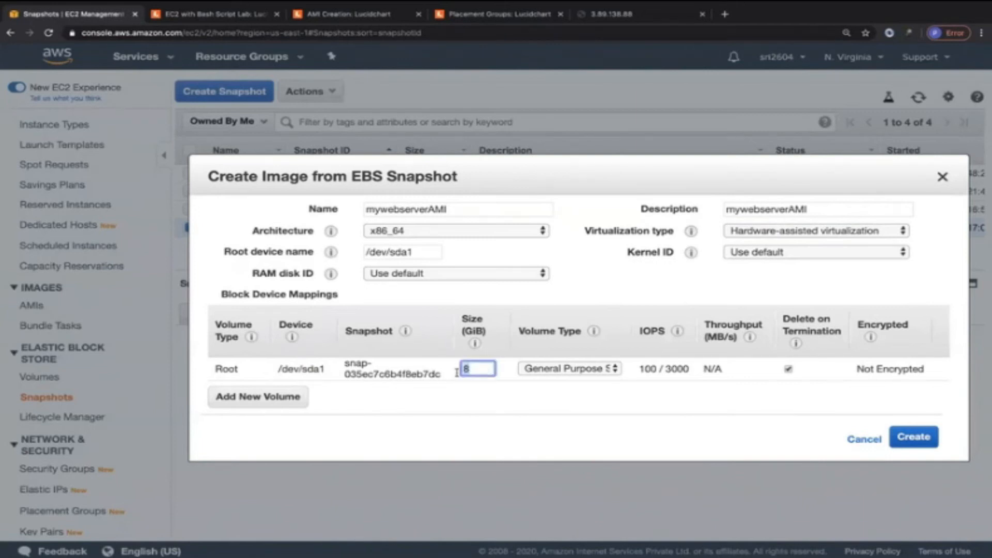
{"action": "left_click", "coordinate": [500, 399]}
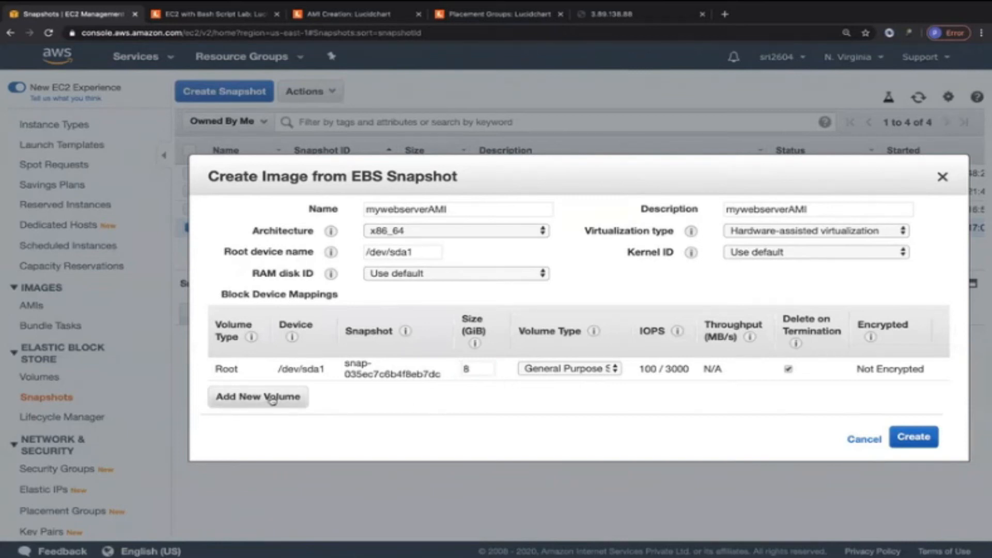
{"action": "left_click_drag", "start_coordinate": [242, 370], "coordinate": [213, 371]}
{"action": "left_click", "coordinate": [569, 371]}
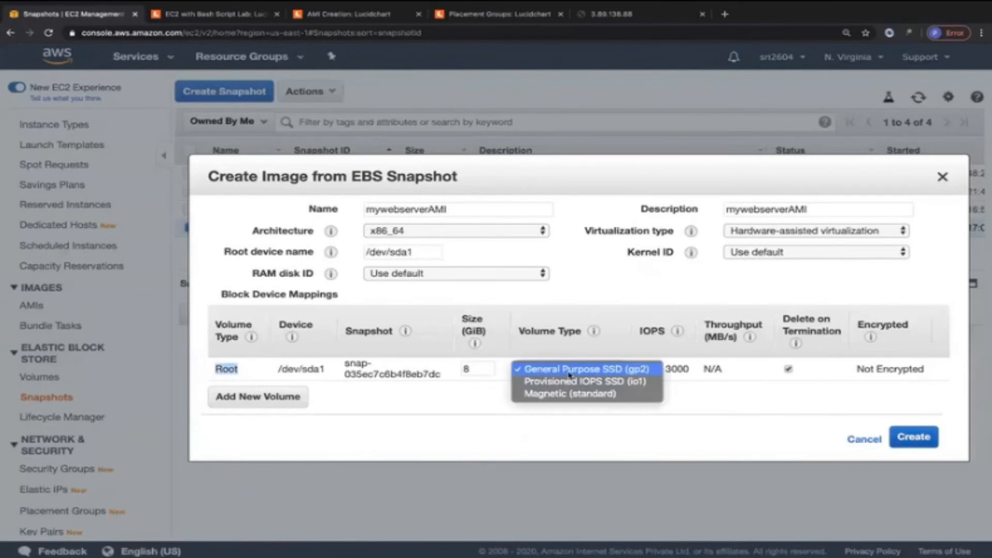
{"action": "left_click", "coordinate": [694, 402]}
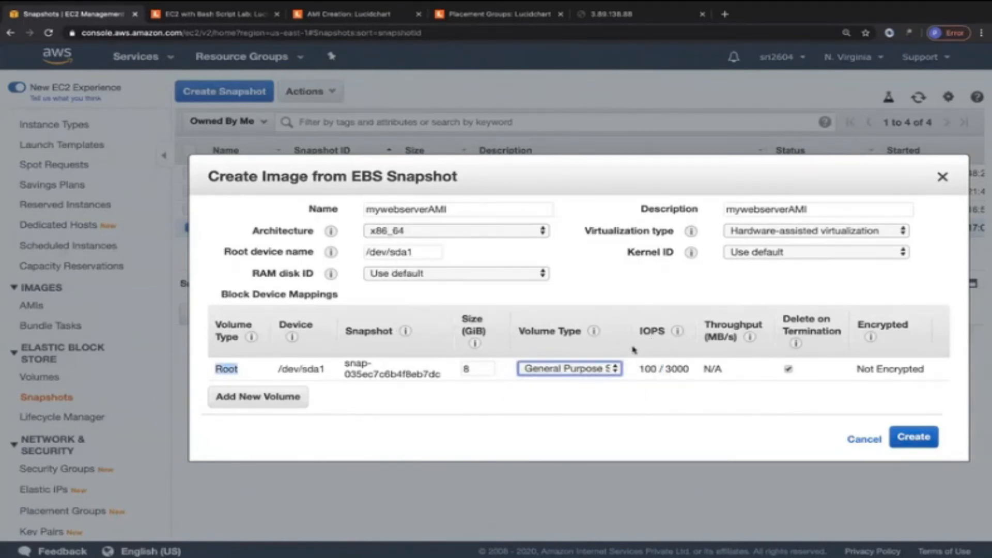
Create the mywebserverAMI image from the snapshot with the current settings and dismiss the confirmation.
{"action": "left_click", "coordinate": [469, 207]}
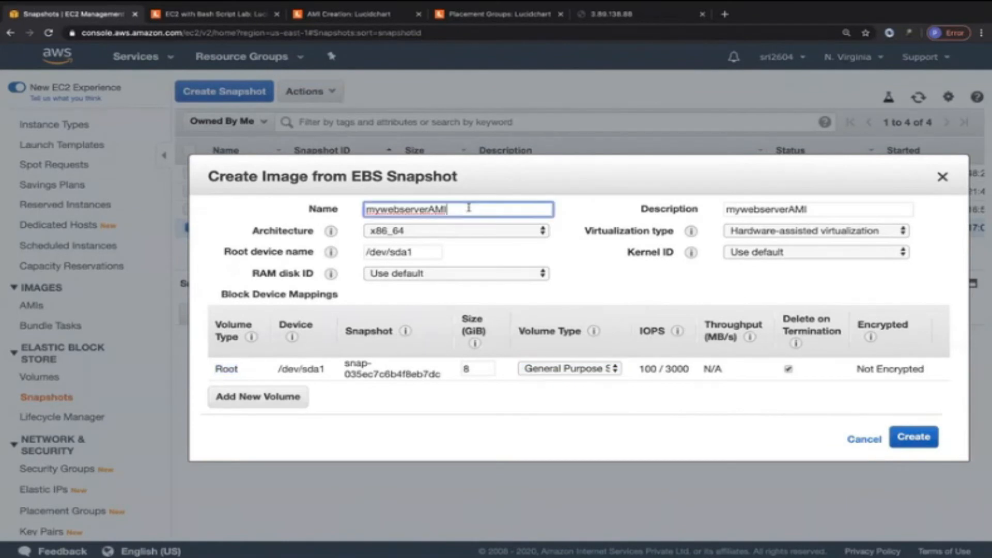
{"action": "left_click", "coordinate": [740, 205]}
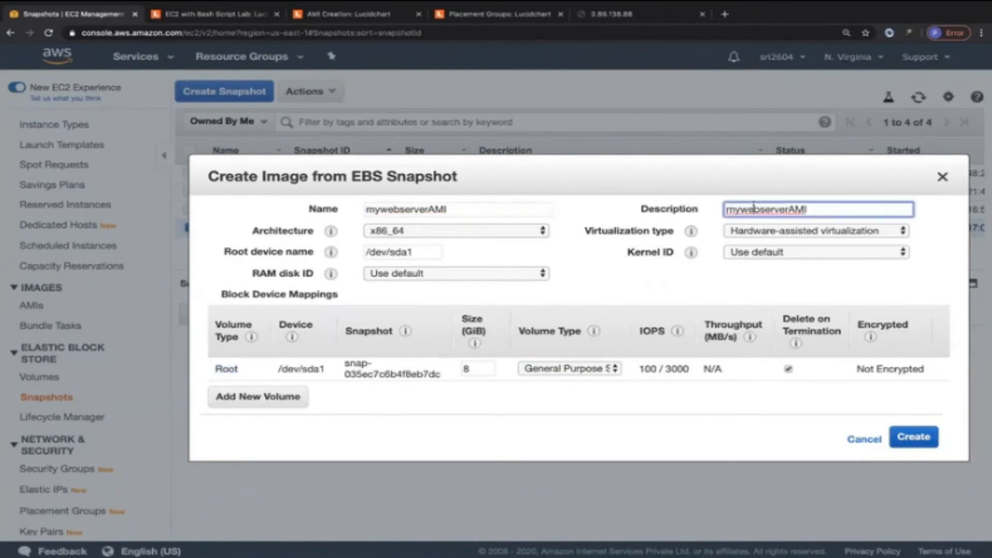
{"action": "left_click", "coordinate": [914, 437]}
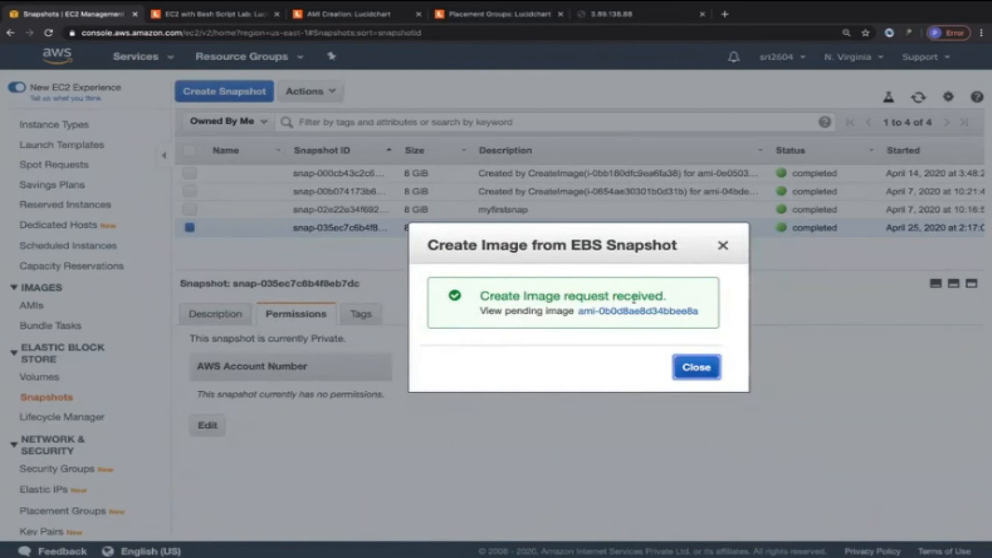
{"action": "left_click", "coordinate": [697, 367]}
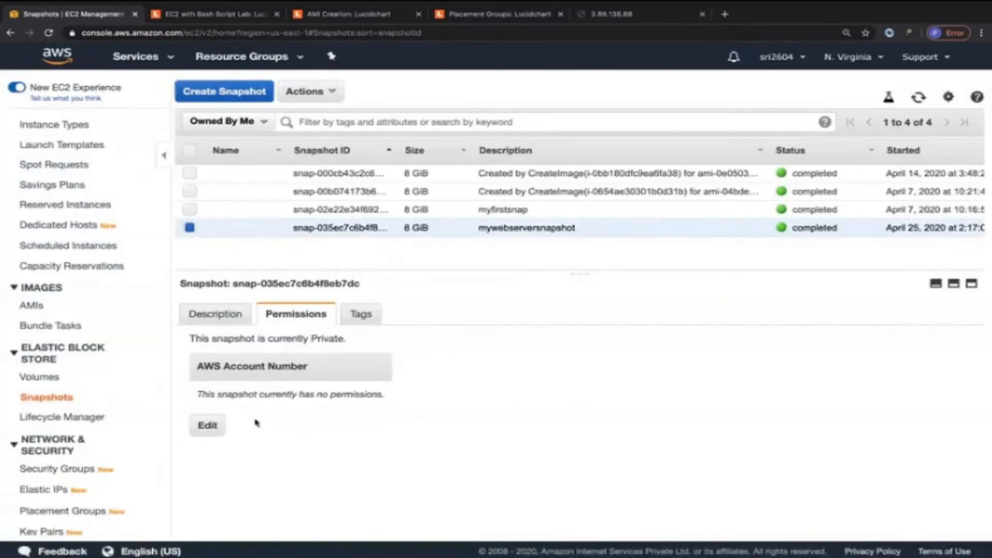
Open the list of owned AMIs and refresh it to check the status of mywebserverAMI.
{"action": "scroll", "coordinate": [109, 427], "scroll_direction": "down", "scroll_amount": 2}
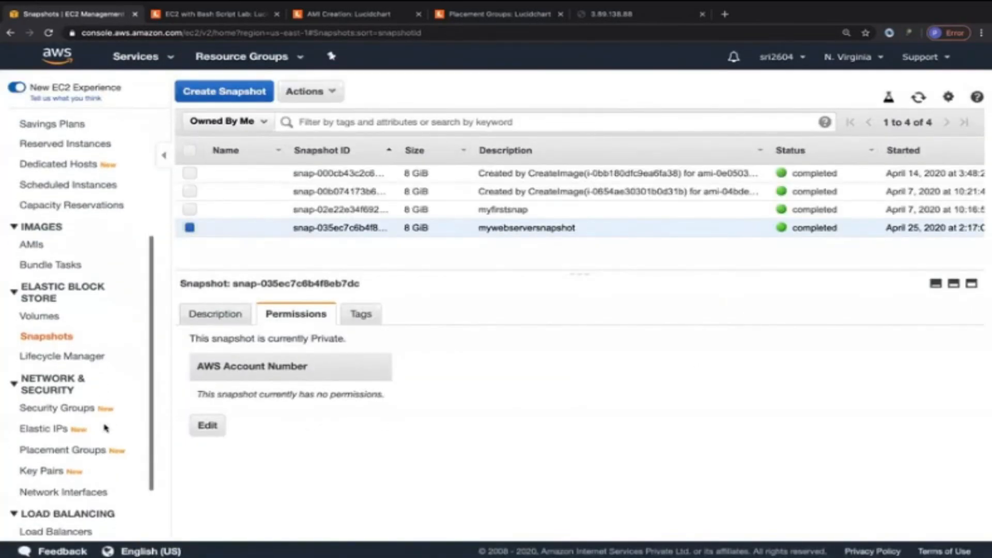
{"action": "left_click", "coordinate": [27, 246]}
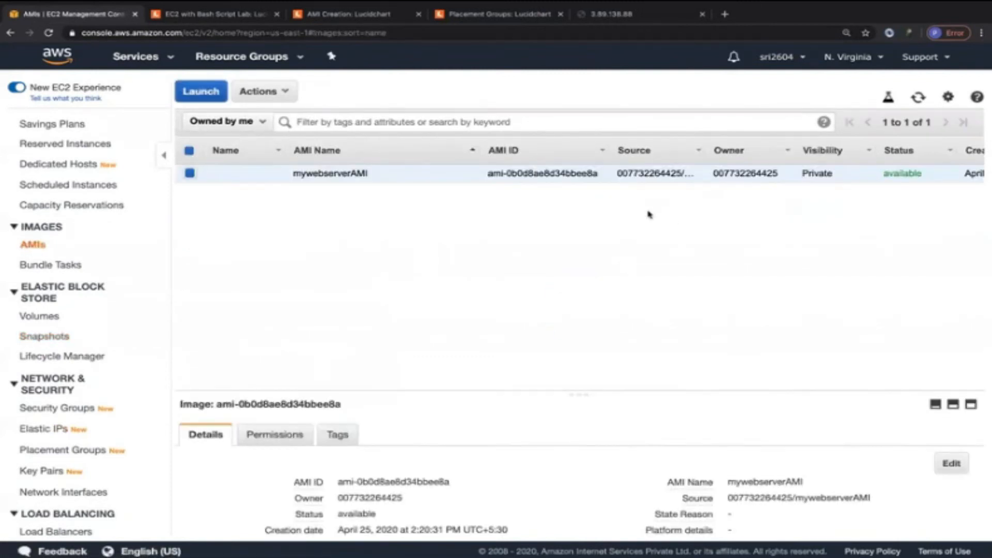
{"action": "left_click", "coordinate": [916, 98]}
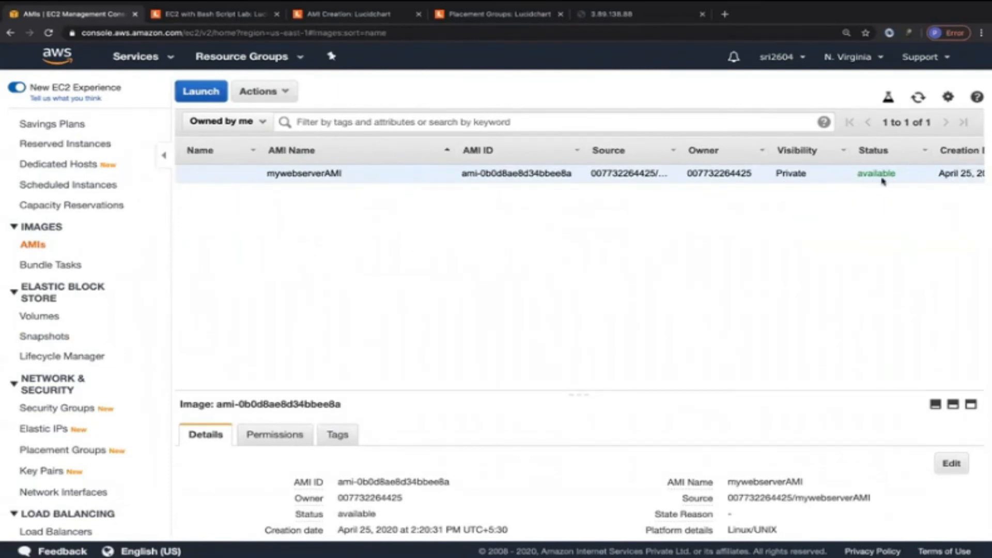
{"action": "scroll", "coordinate": [886, 180], "scroll_direction": "right", "scroll_amount": 3}
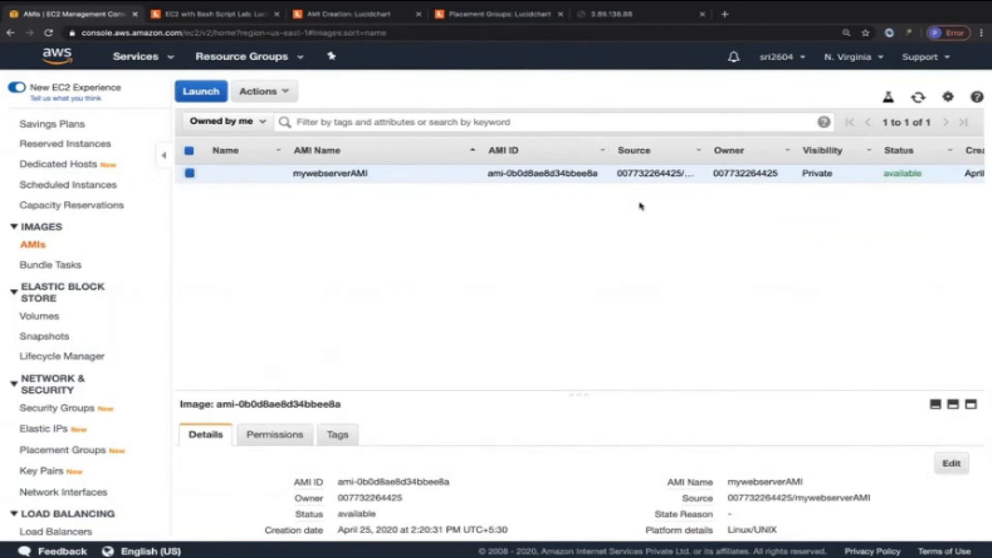
Examine the options for copying mywebserverAMI, trying US East (N. Virginia) as destination region, and cancel the copy.
{"action": "left_click", "coordinate": [262, 92]}
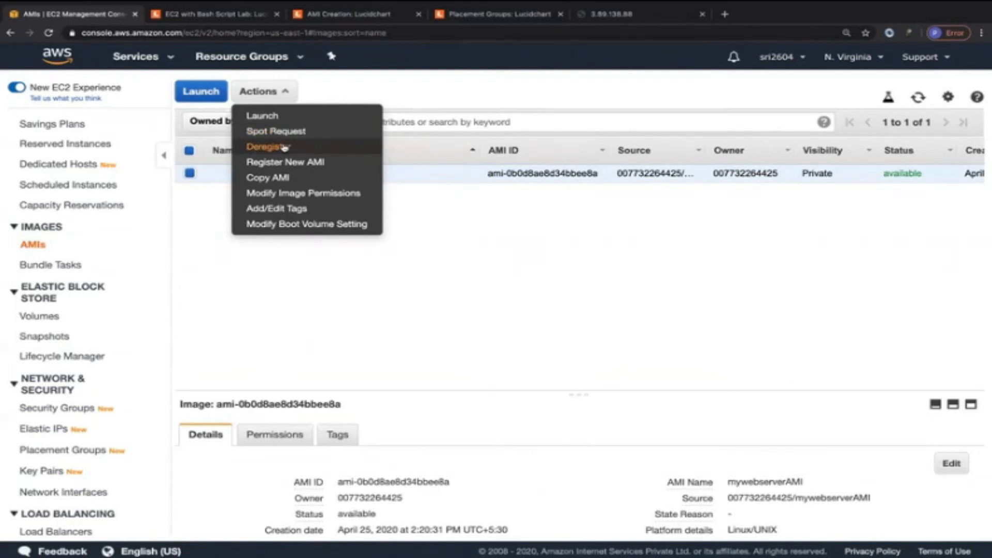
{"action": "left_click", "coordinate": [281, 177]}
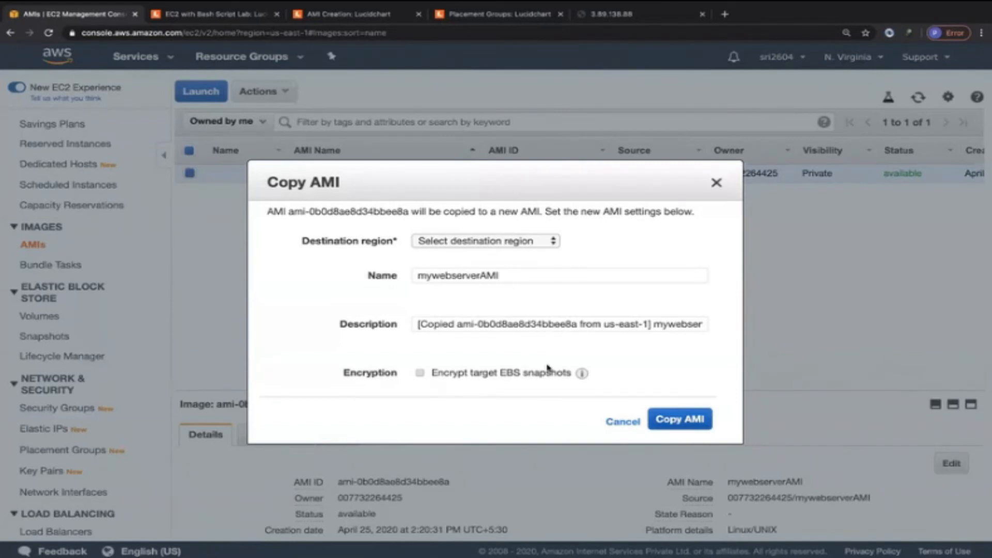
{"action": "left_click", "coordinate": [468, 243]}
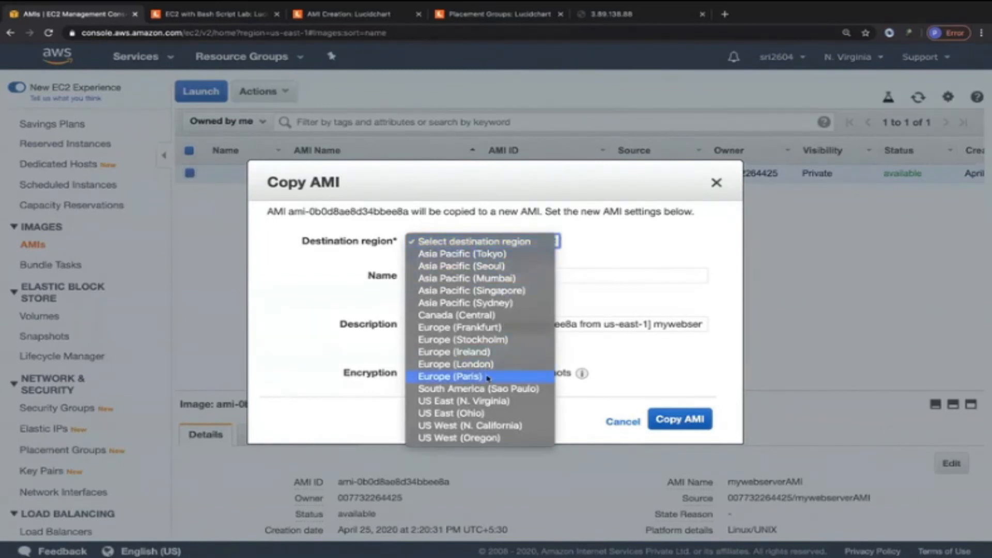
{"action": "left_click", "coordinate": [524, 401]}
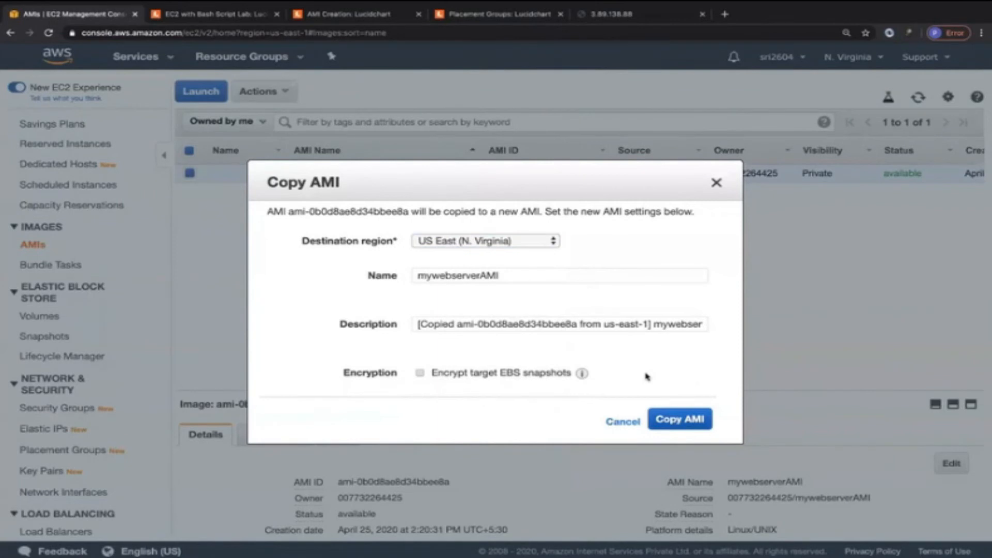
{"action": "left_click", "coordinate": [625, 422]}
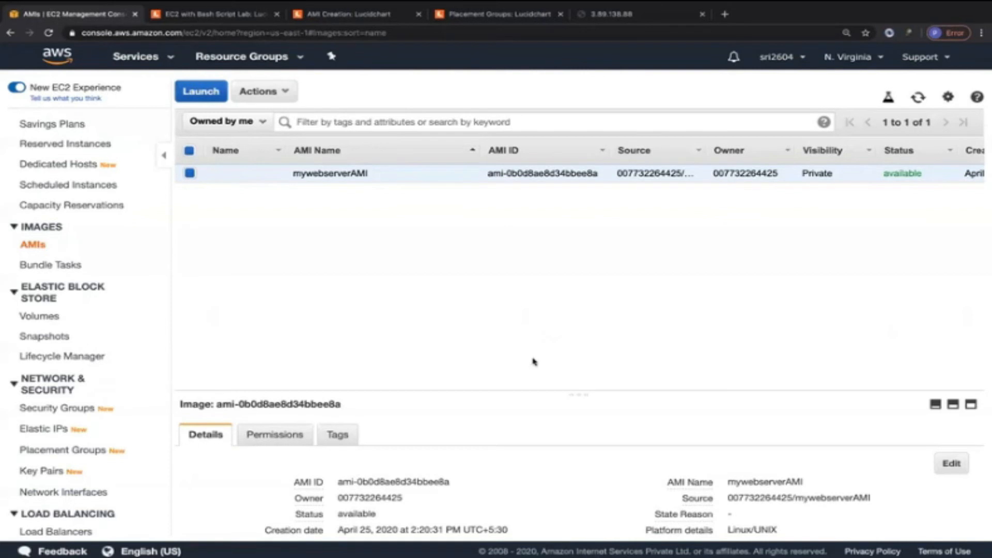
Examine the details and permissions of mywebserverAMI, including the Public option, and cancel the permission changes.
{"action": "left_click_drag", "start_coordinate": [577, 394], "coordinate": [590, 293]}
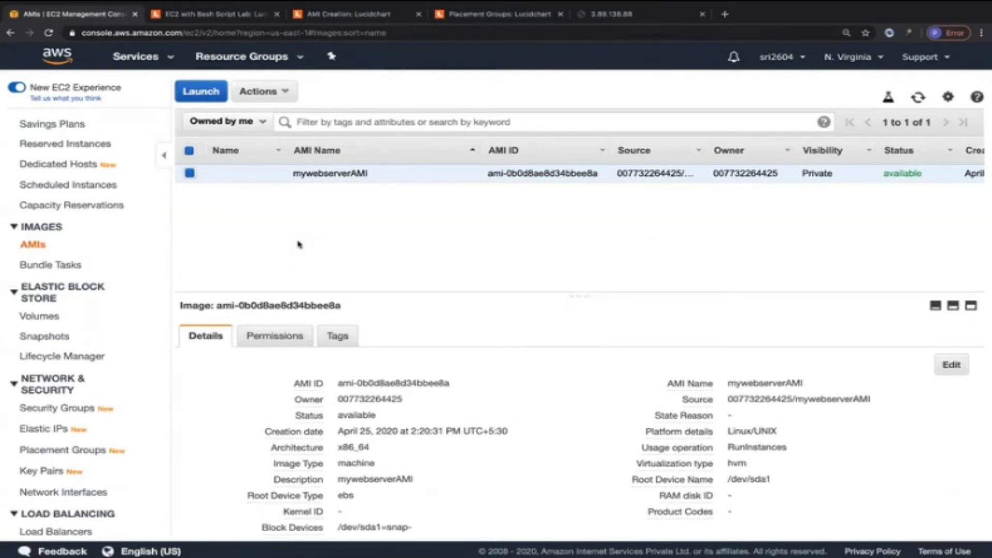
{"action": "left_click", "coordinate": [268, 339]}
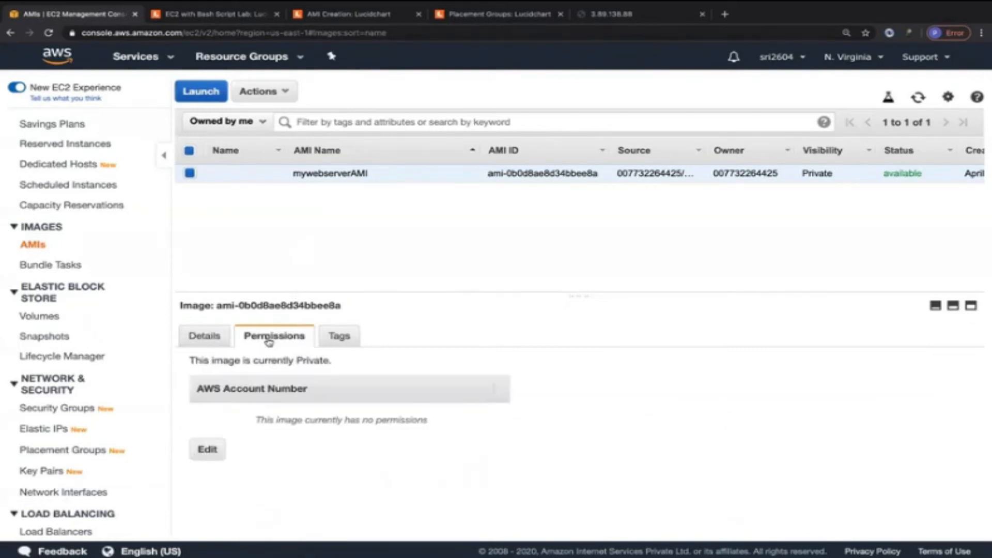
{"action": "left_click", "coordinate": [223, 441]}
{"action": "left_click", "coordinate": [468, 329]}
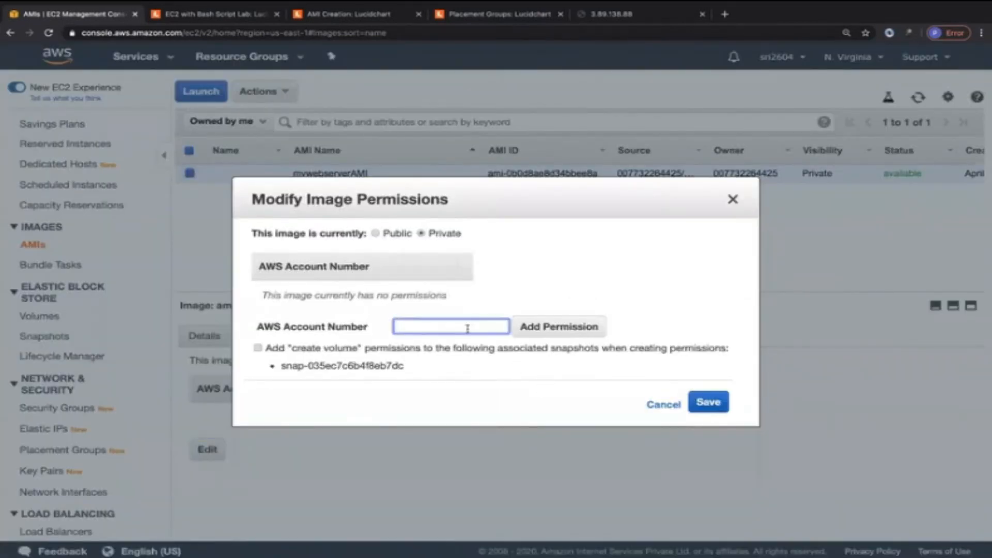
{"action": "left_click", "coordinate": [376, 234]}
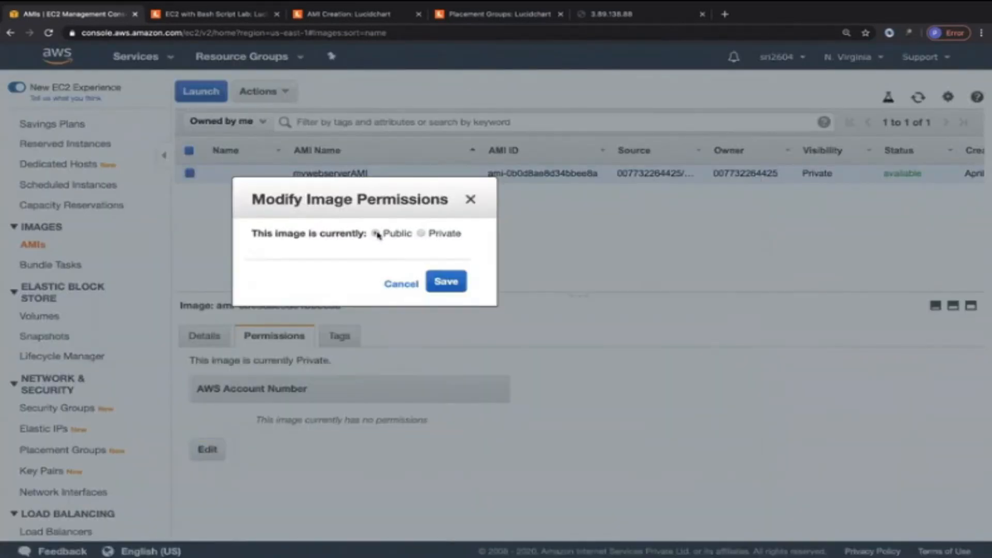
{"action": "left_click", "coordinate": [401, 285]}
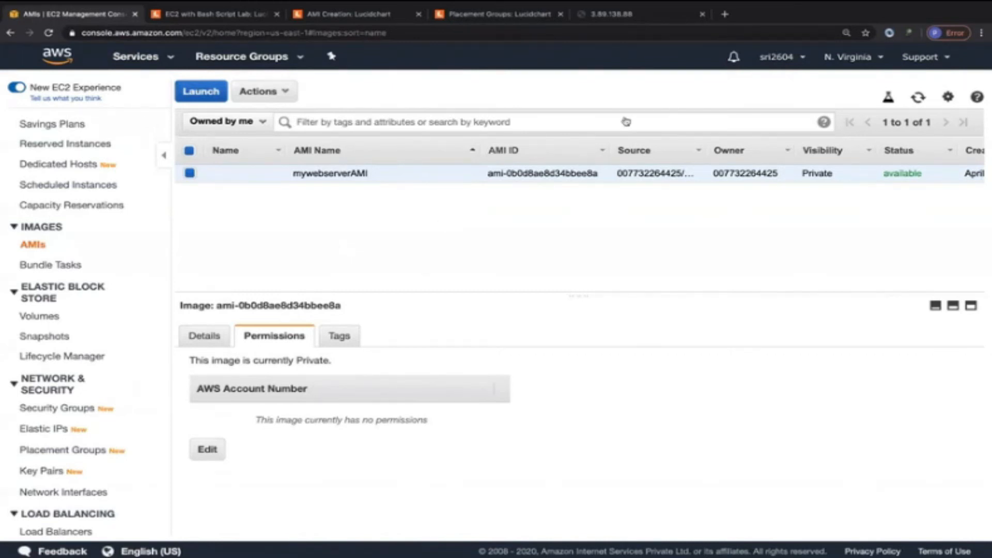
View the existing web server's page, and start launching an instance with mywebserverAMI selected as its image.
{"action": "left_click", "coordinate": [657, 13]}
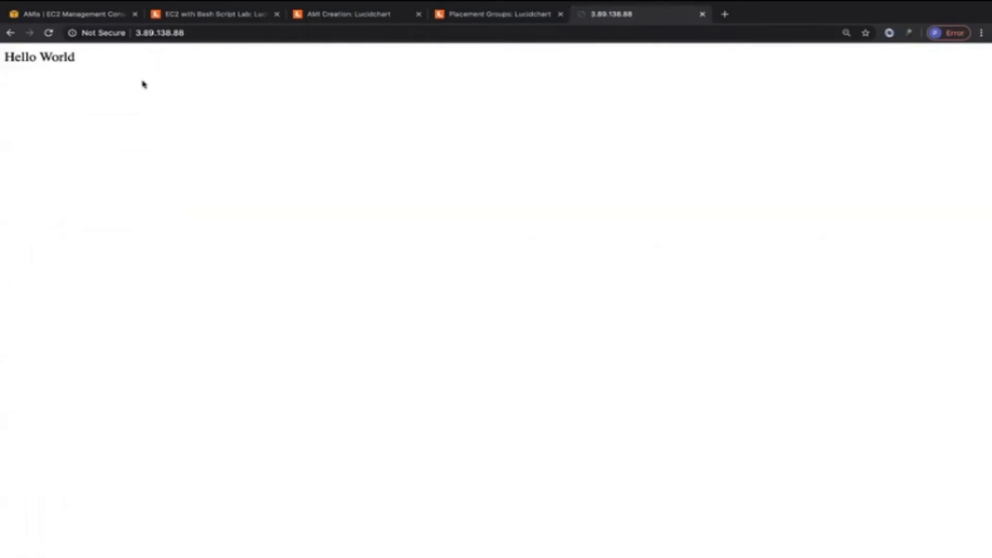
{"action": "left_click", "coordinate": [80, 14]}
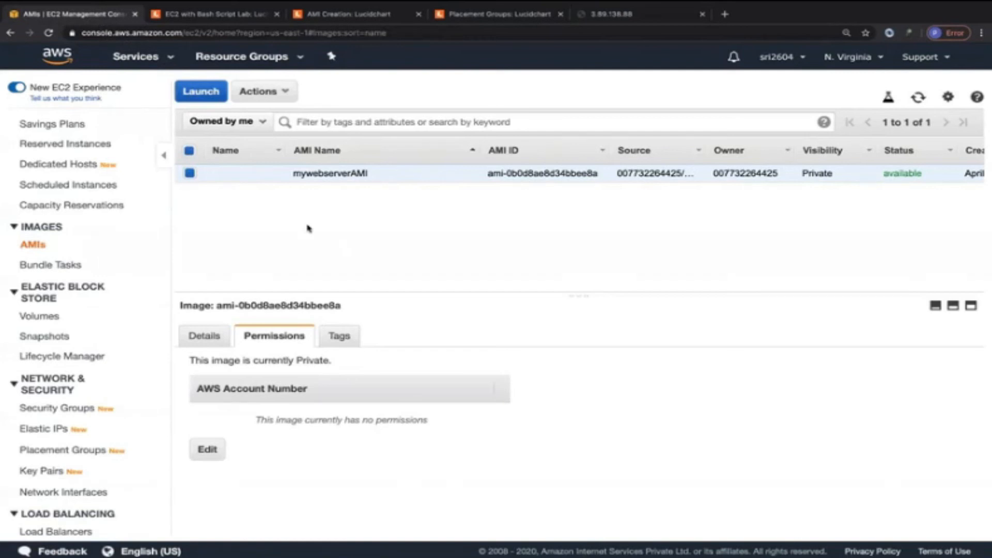
{"action": "left_click", "coordinate": [201, 92]}
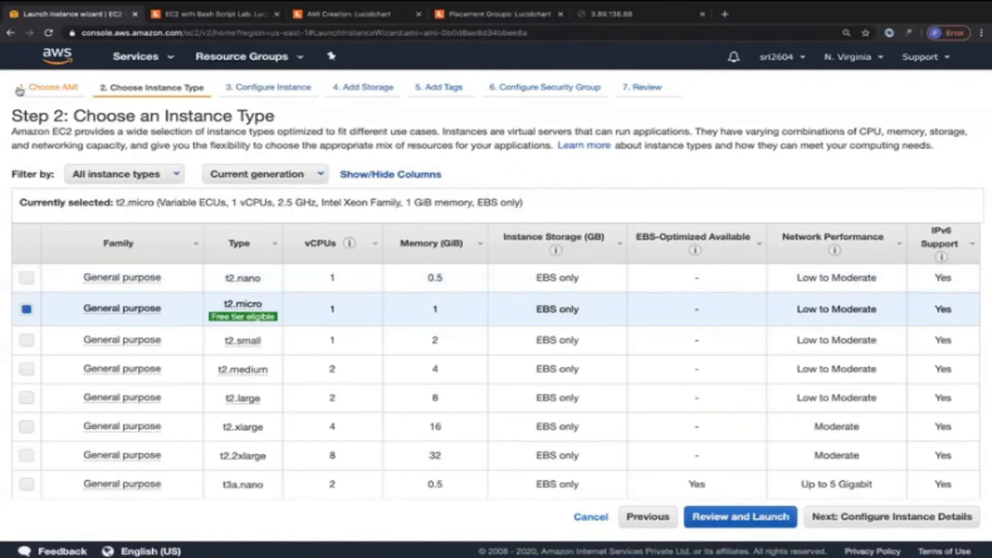
{"action": "left_click", "coordinate": [50, 88]}
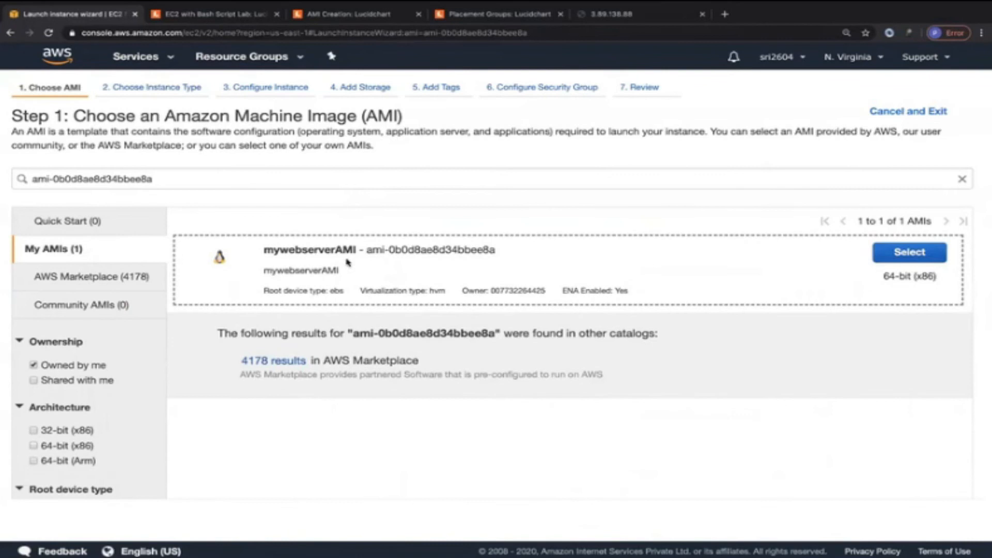
{"action": "left_click", "coordinate": [899, 258]}
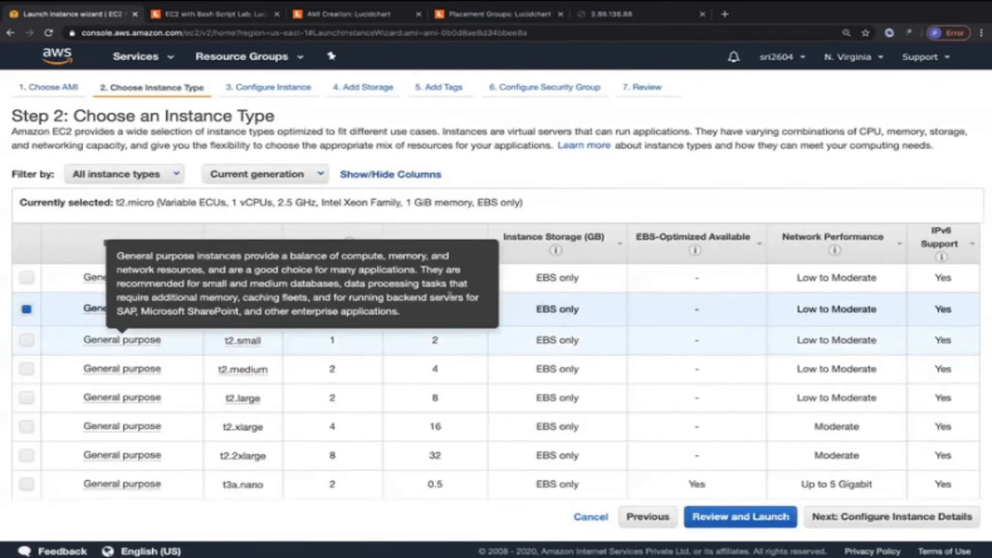
Keep the t2.micro instance type and accept the default instance details and storage settings.
{"action": "left_click", "coordinate": [872, 518]}
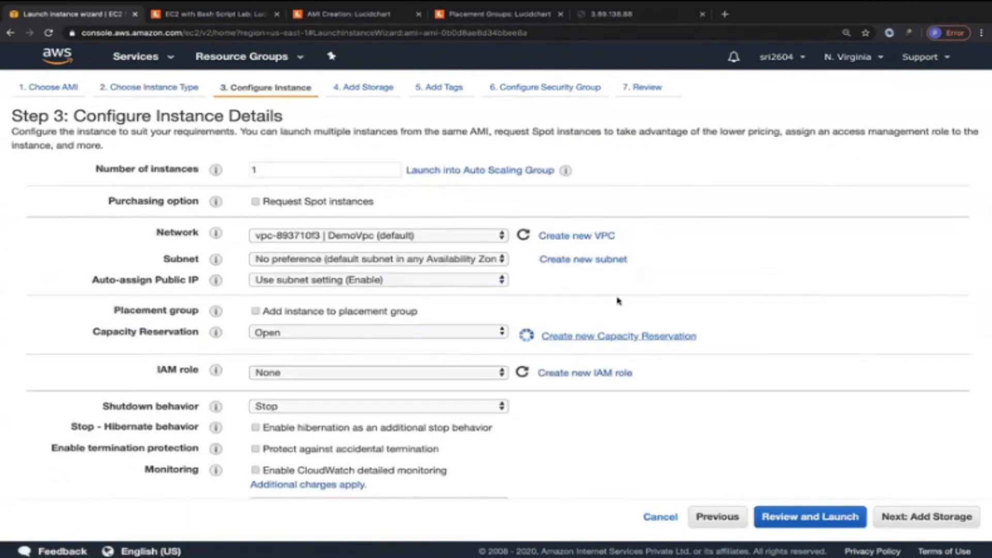
{"action": "scroll", "coordinate": [777, 328], "scroll_direction": "down", "scroll_amount": 6}
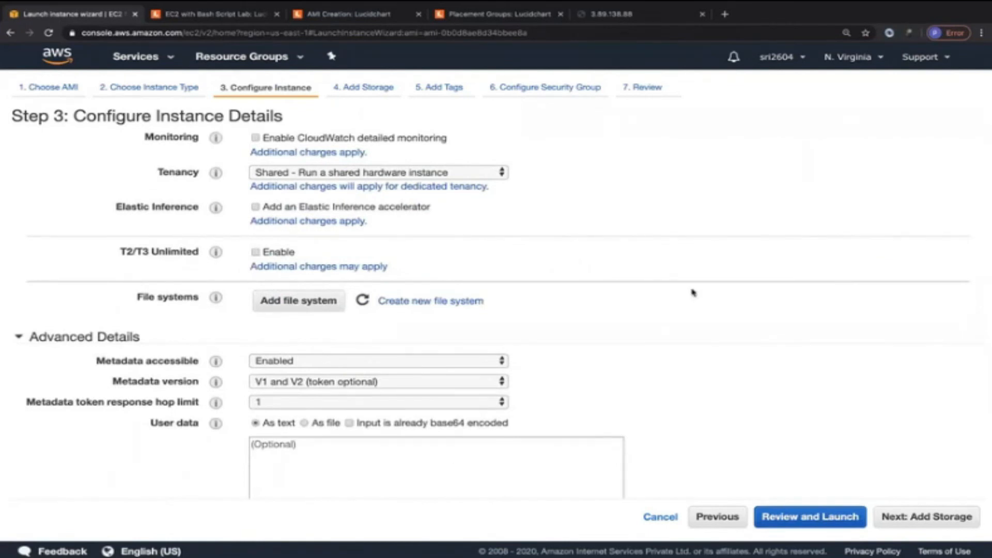
{"action": "scroll", "coordinate": [693, 292], "scroll_direction": "up", "scroll_amount": 6}
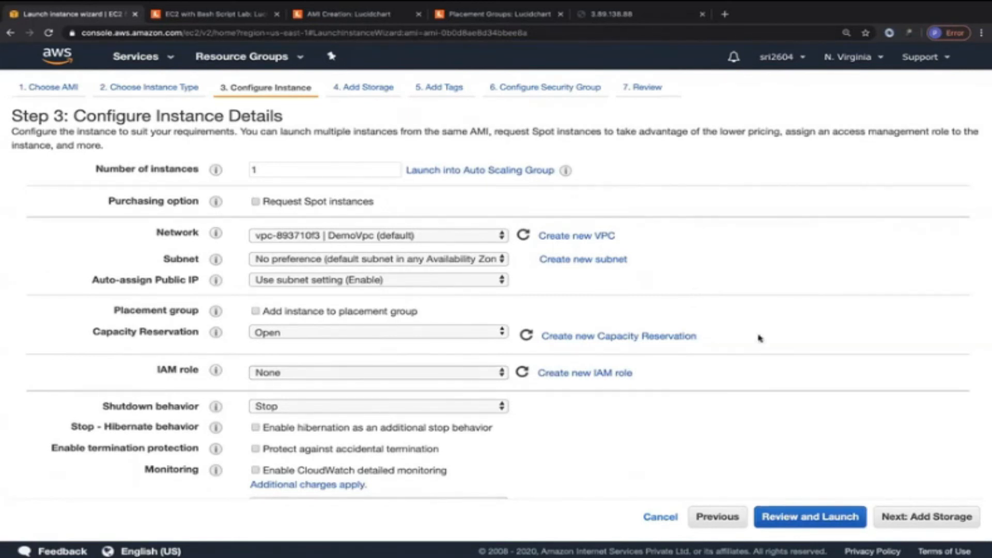
{"action": "left_click", "coordinate": [917, 518]}
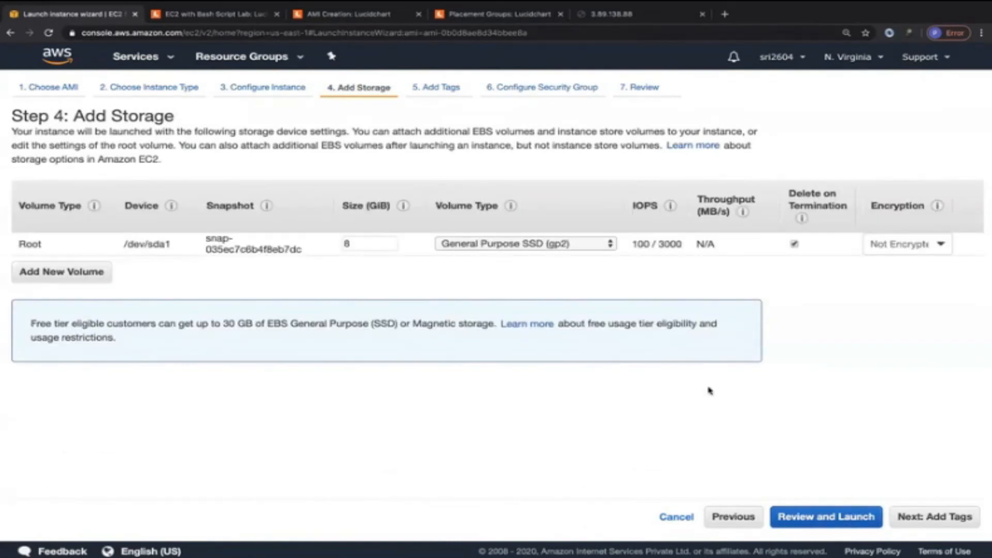
{"action": "left_click", "coordinate": [920, 517]}
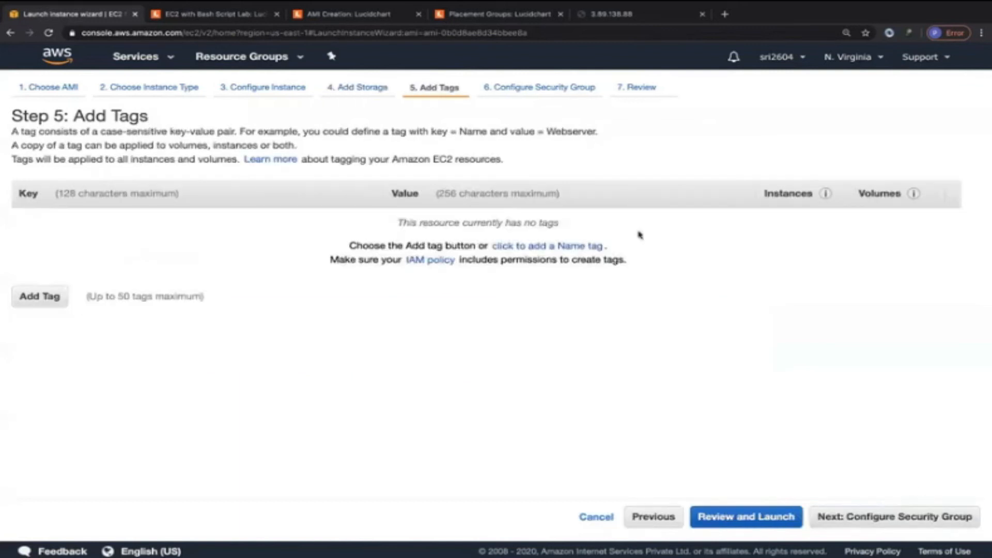
Add a Name tag with the value mywebserverfromAMI to the instance and continue to the security group settings.
{"action": "left_click", "coordinate": [584, 246]}
{"action": "left_click", "coordinate": [499, 226]}
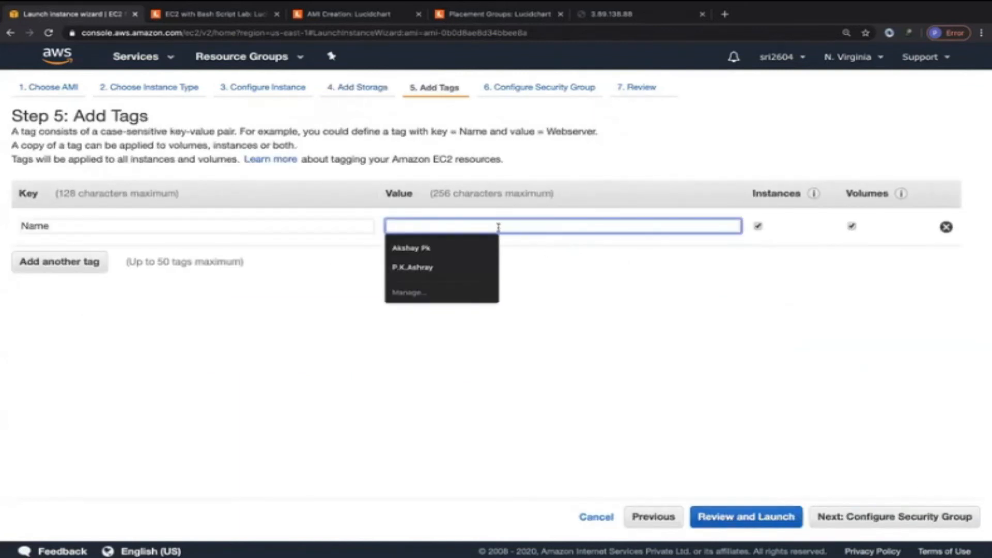
{"action": "type", "text": "mywebserverfromAMI"}
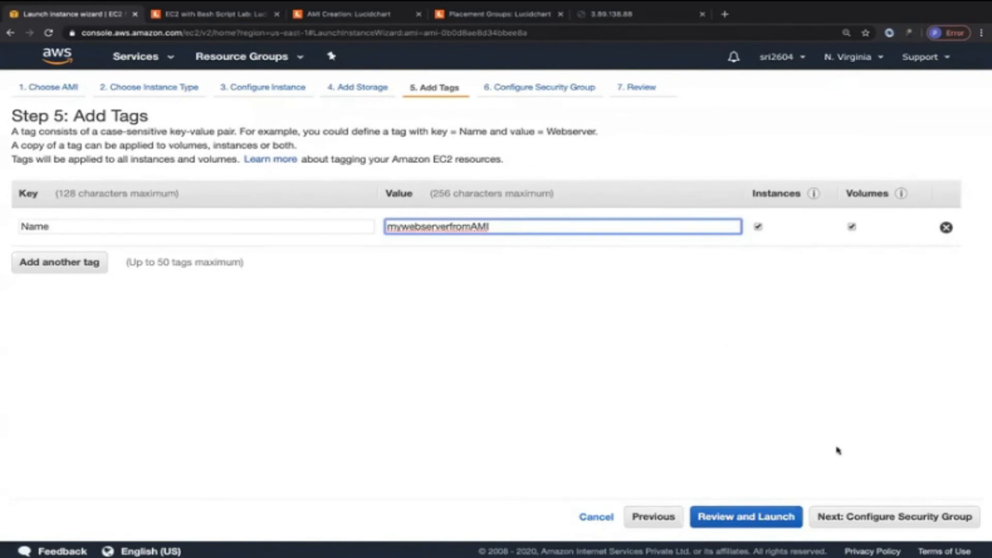
{"action": "left_click", "coordinate": [884, 519]}
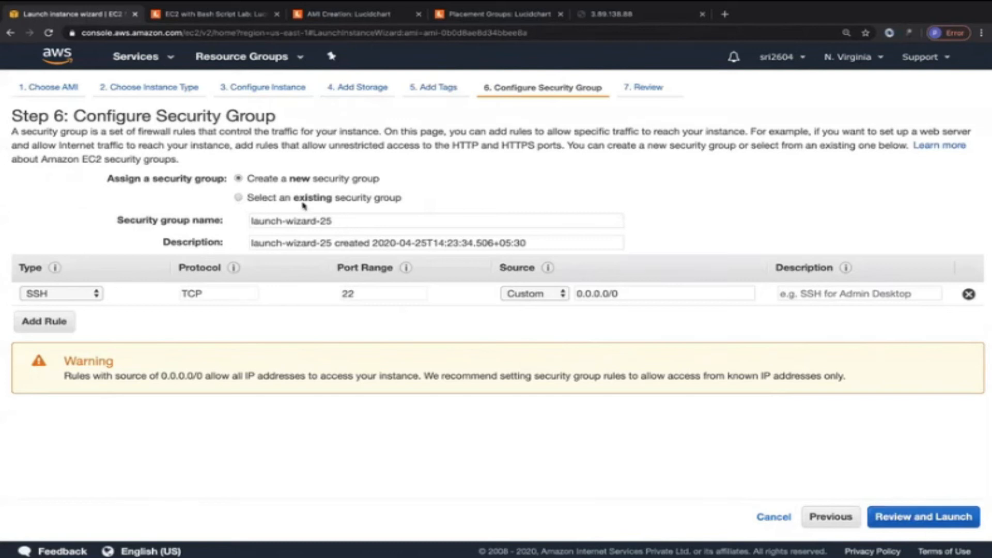
Assign the existing security group mywebserversg to the instance and review its inbound rules.
{"action": "left_click", "coordinate": [238, 198]}
{"action": "scroll", "coordinate": [293, 287], "scroll_direction": "down", "scroll_amount": 10}
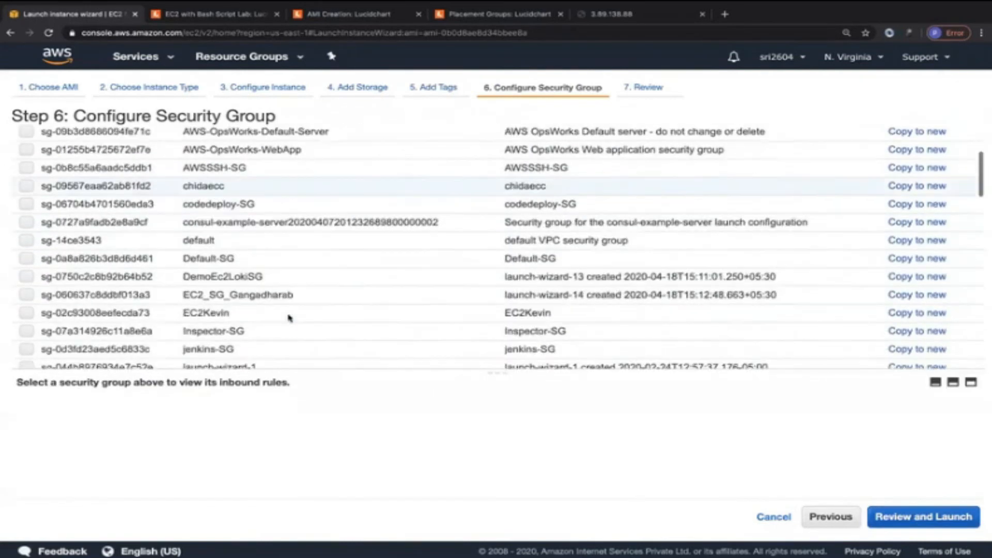
{"action": "scroll", "coordinate": [289, 318], "scroll_direction": "down", "scroll_amount": 15}
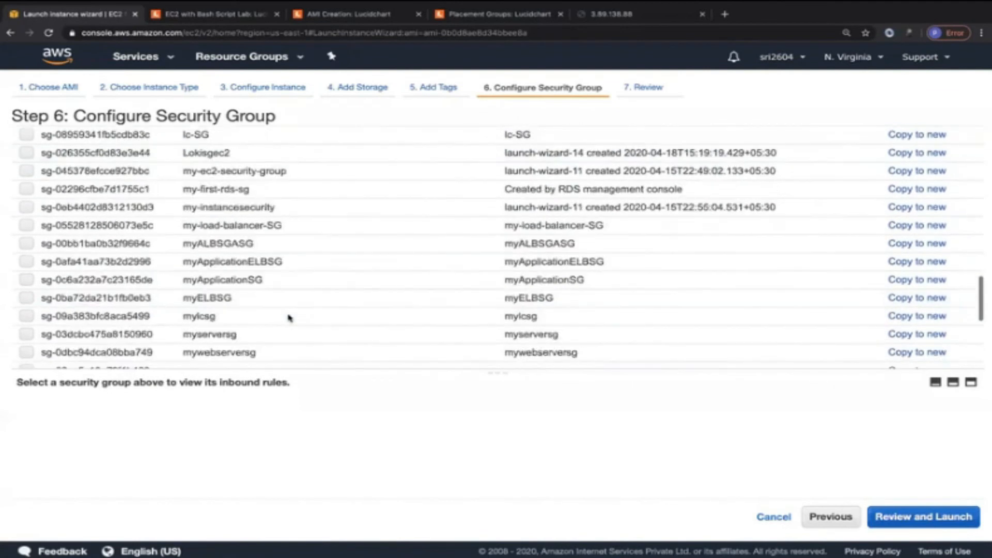
{"action": "left_click", "coordinate": [279, 222]}
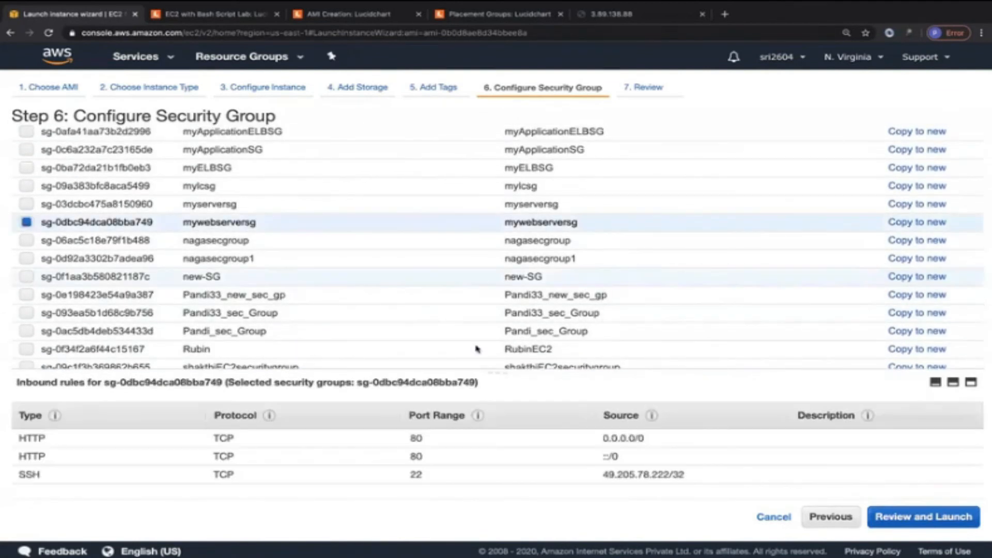
{"action": "left_click_drag", "start_coordinate": [494, 377], "coordinate": [503, 243]}
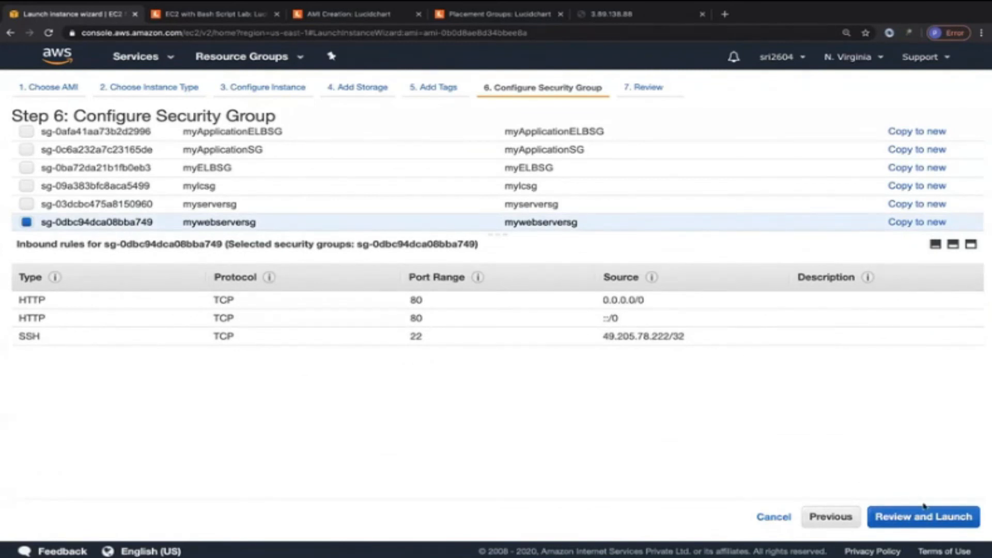
Launch the instance with the selected existing key pair, acknowledge access to its private key file, and return to the instances list.
{"action": "left_click", "coordinate": [926, 522]}
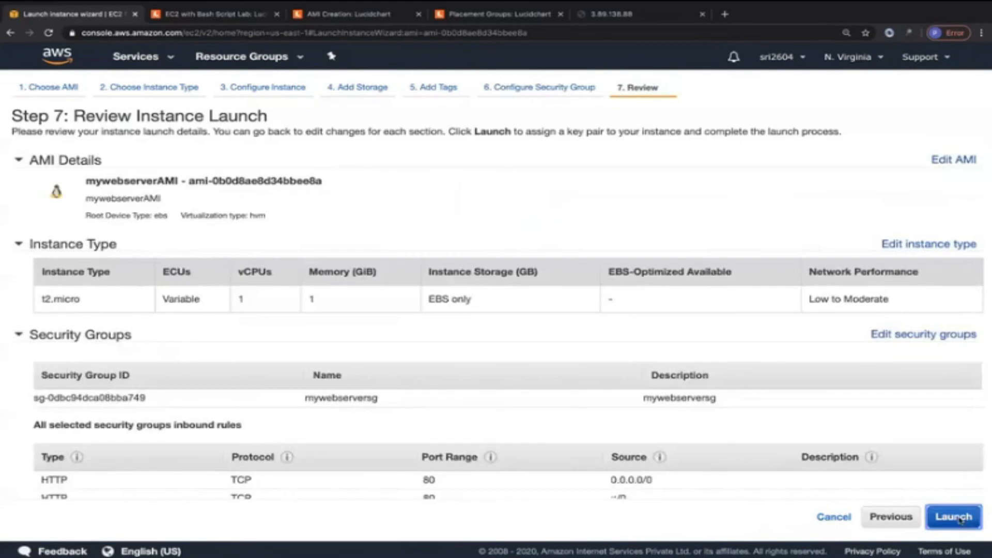
{"action": "left_click", "coordinate": [960, 519]}
{"action": "left_click", "coordinate": [364, 348]}
{"action": "left_click", "coordinate": [341, 372]}
{"action": "left_click", "coordinate": [323, 372]}
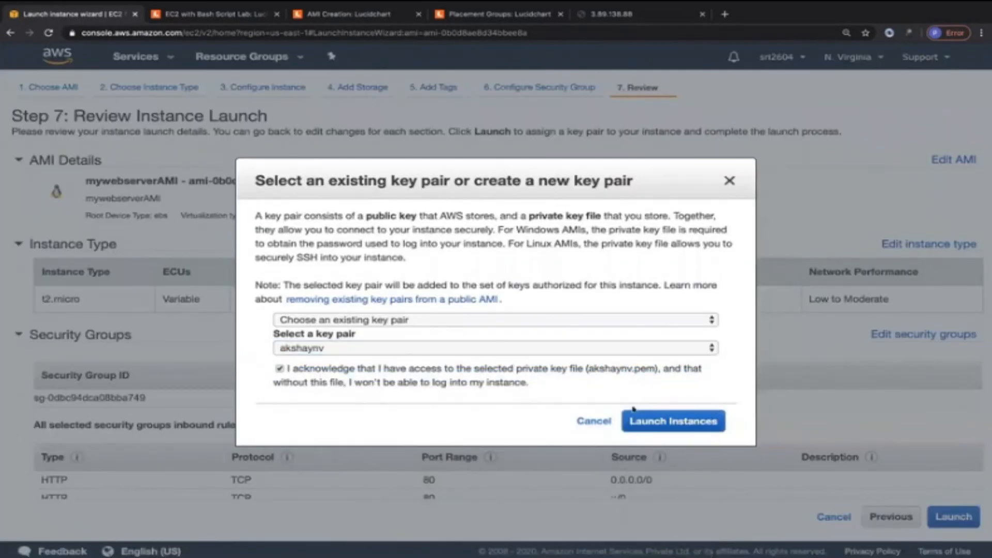
{"action": "left_click", "coordinate": [652, 422]}
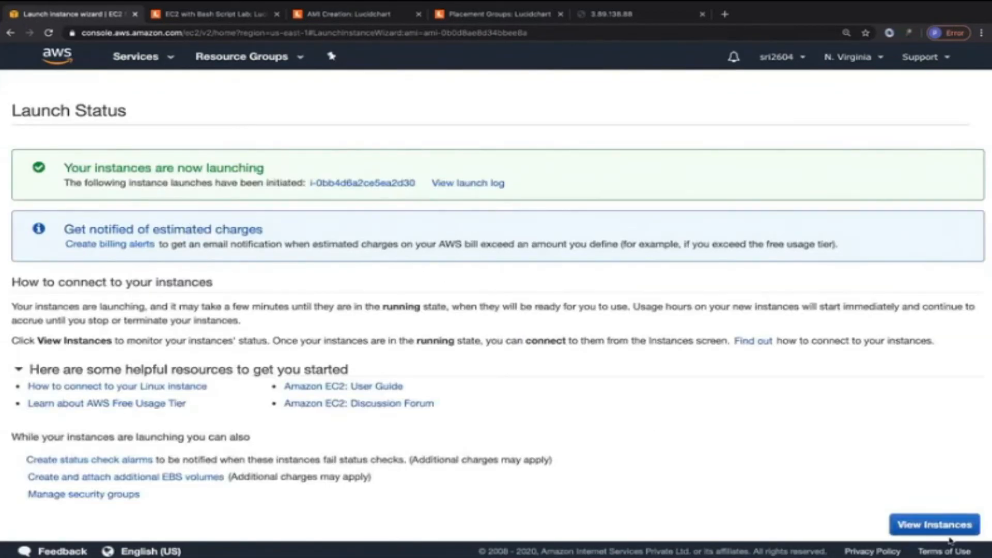
{"action": "left_click", "coordinate": [952, 528]}
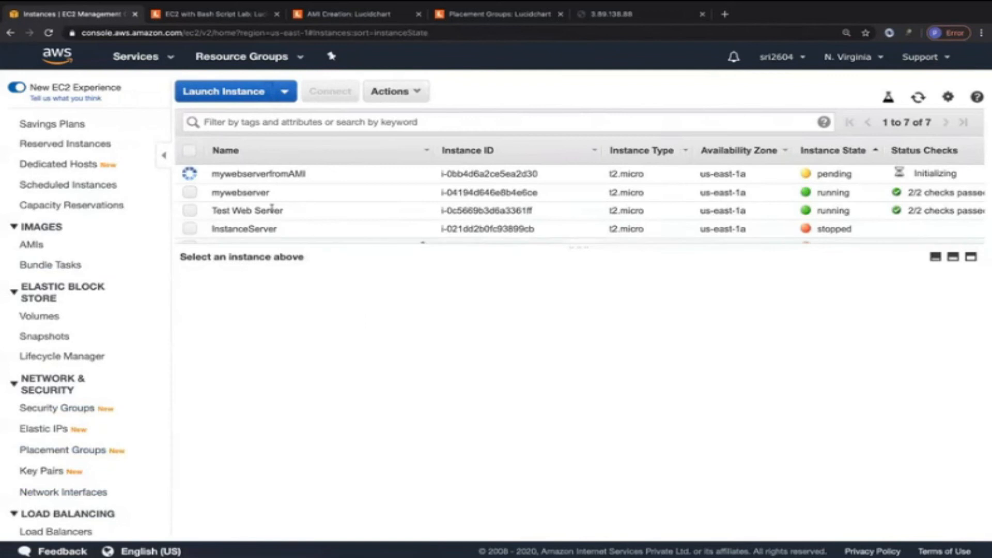
View the details of the mywebserver instance and its web page at 3.89.138.88.
{"action": "left_click", "coordinate": [331, 193]}
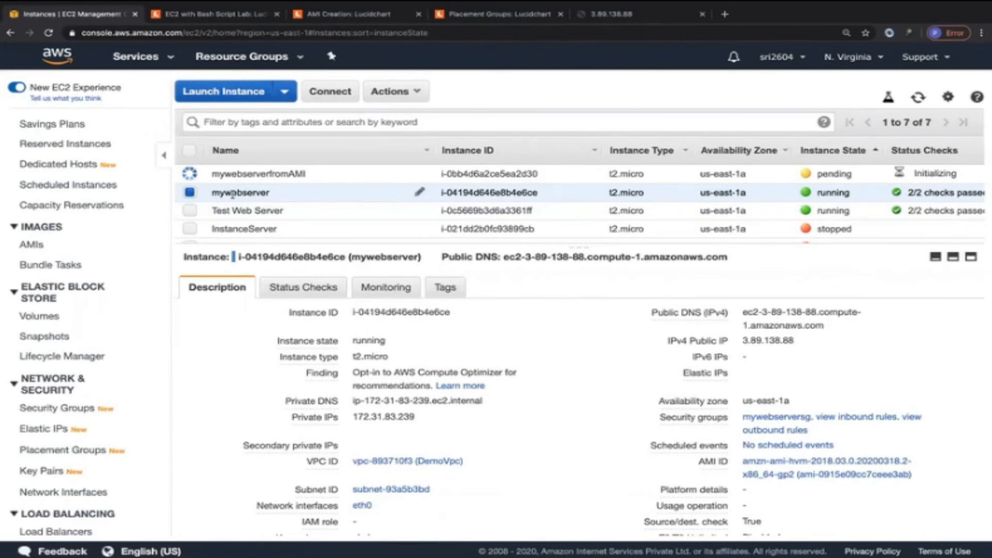
{"action": "left_click", "coordinate": [641, 15]}
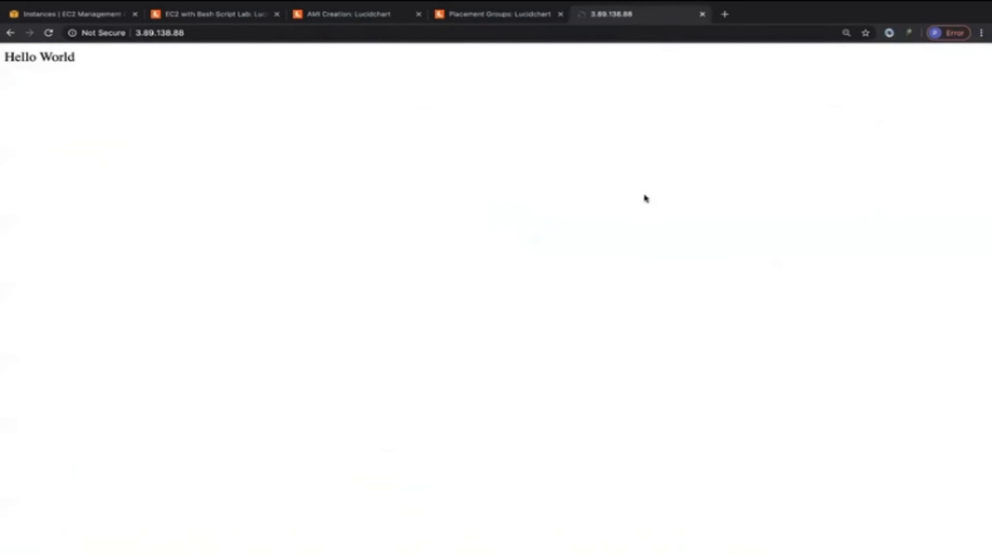
{"action": "left_click", "coordinate": [73, 14]}
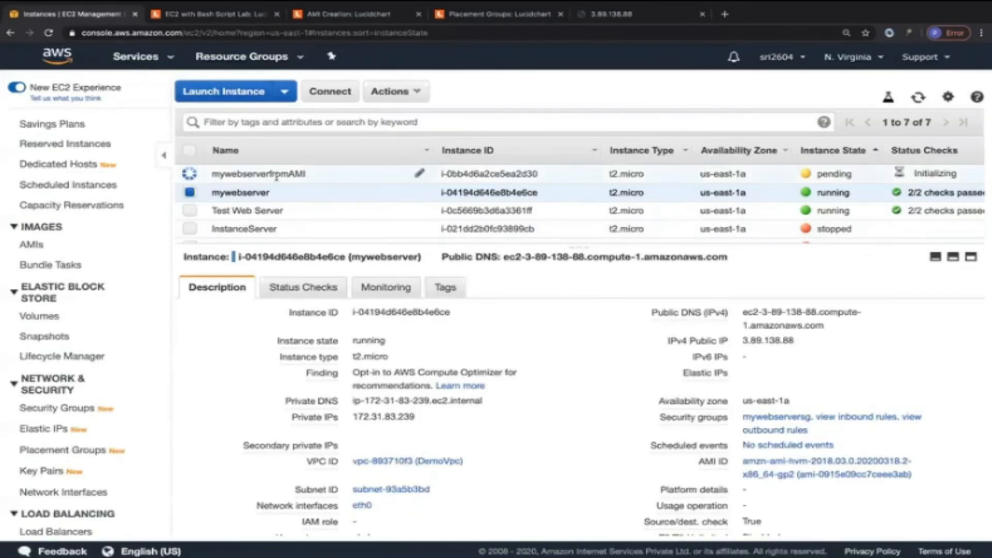
Refresh the status of the mywebserverfromAMI instance and open its public IP address 3.88.197.4 in a new browser tab.
{"action": "left_click", "coordinate": [315, 175]}
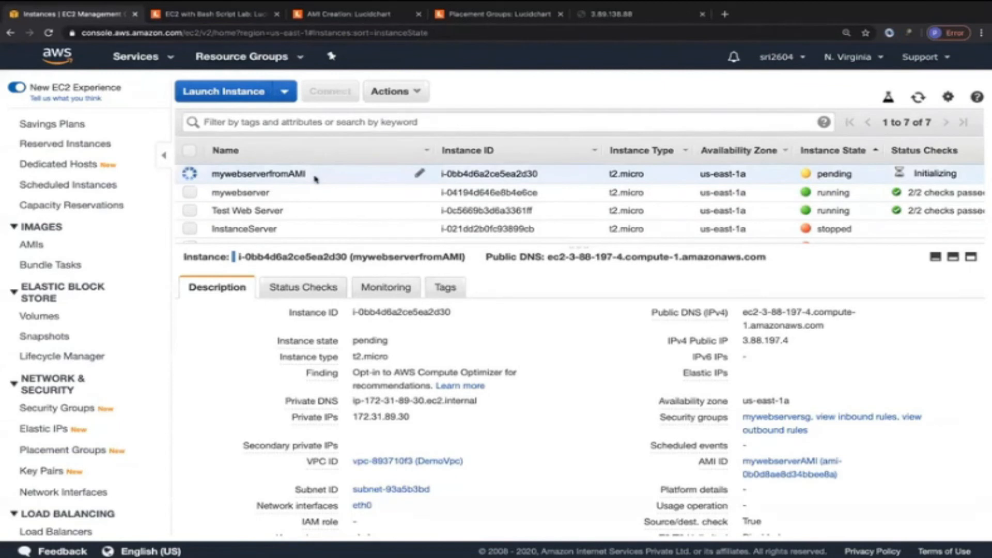
{"action": "left_click", "coordinate": [919, 99]}
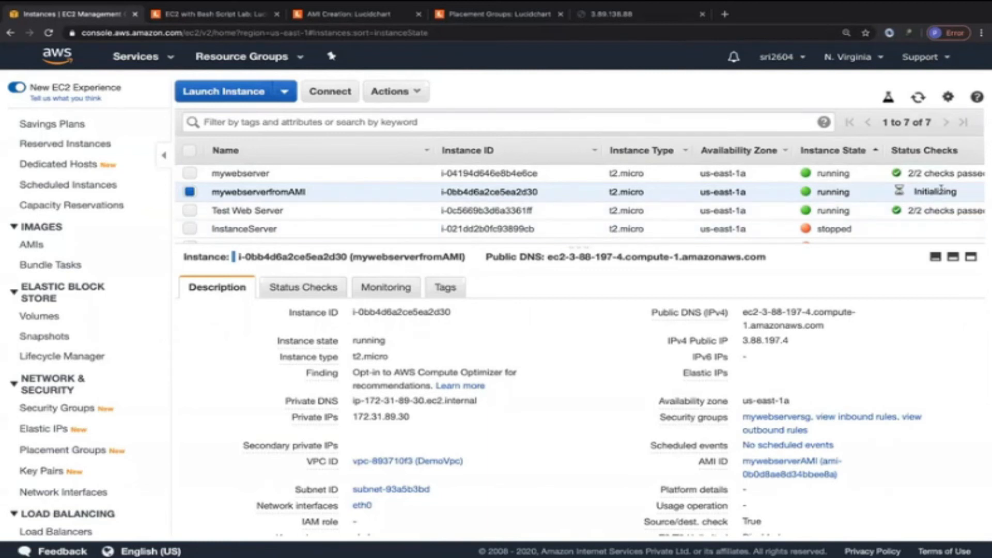
{"action": "left_click", "coordinate": [800, 340]}
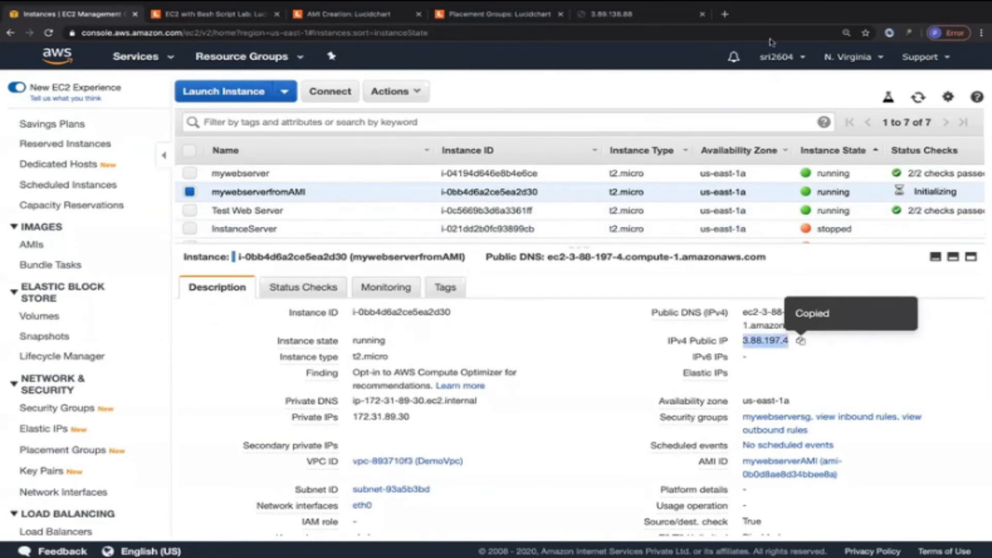
{"action": "left_click", "coordinate": [726, 14]}
{"action": "key", "text": "ctrl+v"}
{"action": "key", "text": "Return"}
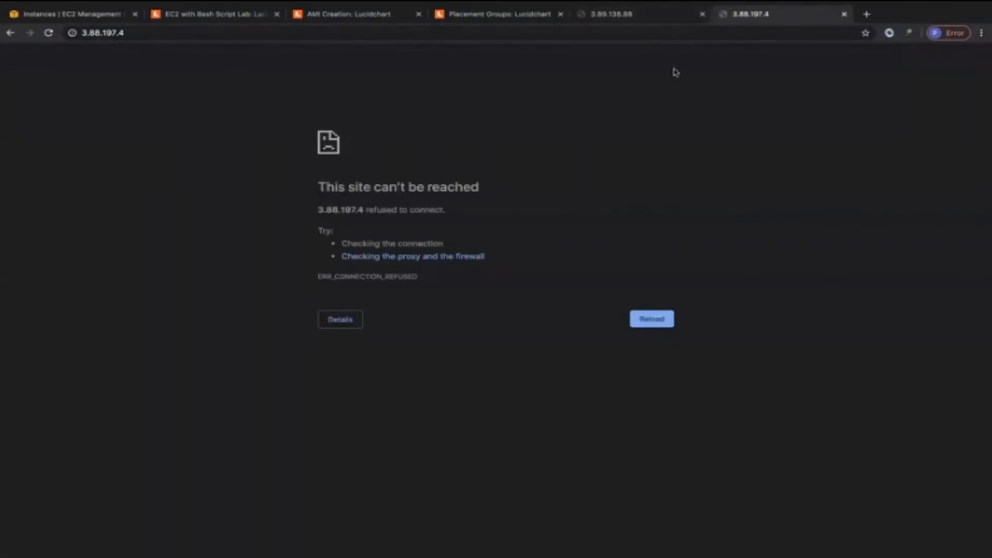
Refresh the instances list, reload the web page at 3.88.197.4 and enlarge its text.
{"action": "left_click", "coordinate": [67, 16]}
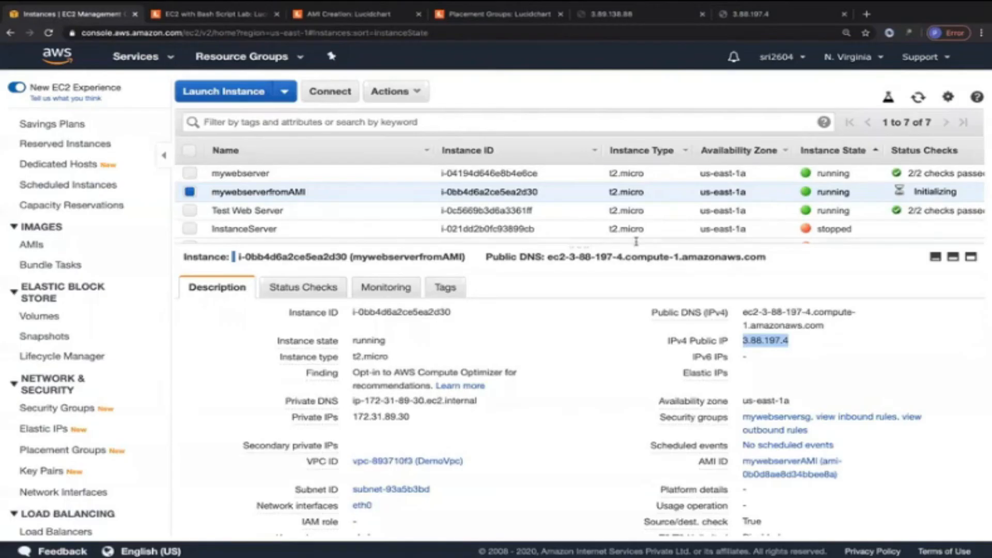
{"action": "left_click", "coordinate": [917, 100]}
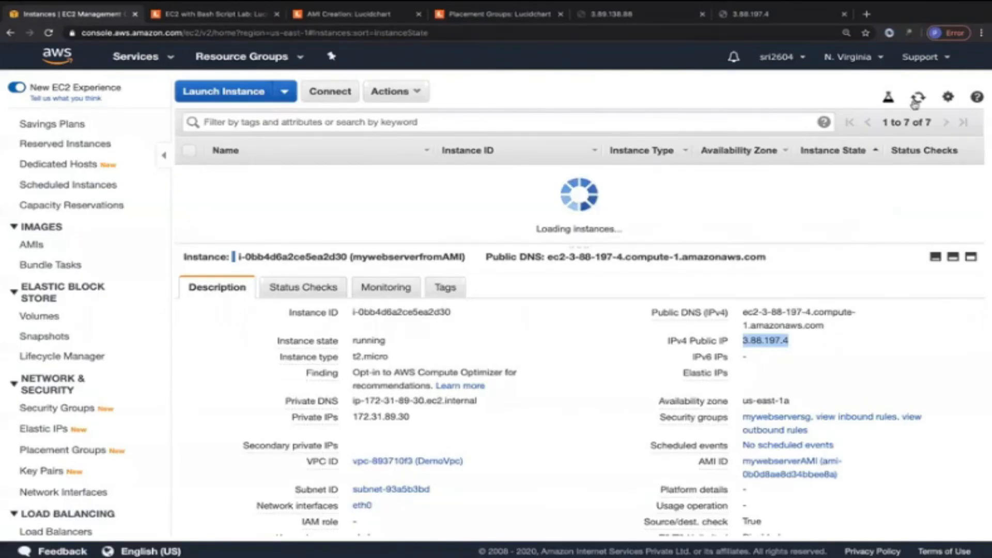
{"action": "left_click", "coordinate": [814, 20]}
{"action": "key", "text": "super+r"}
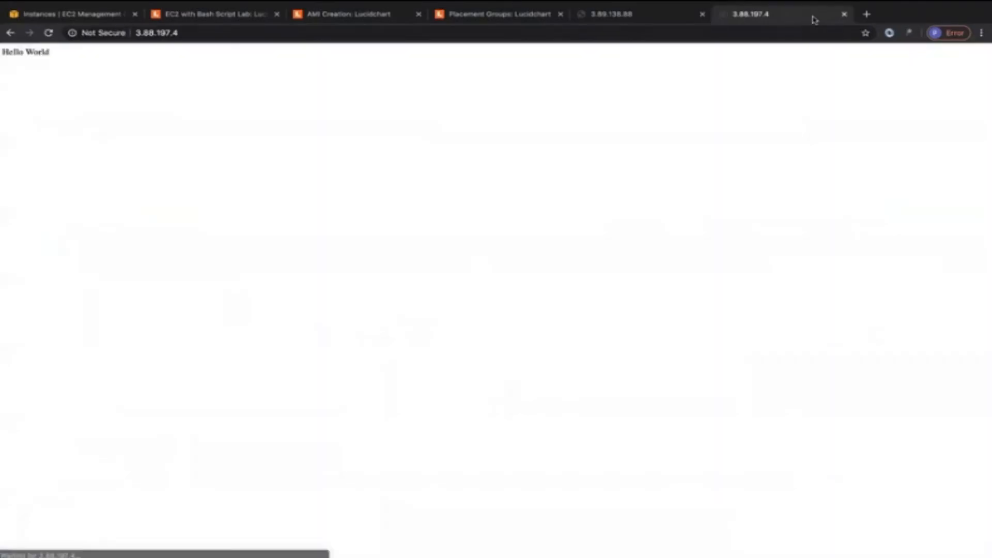
{"action": "key", "text": "super+equal"}
{"action": "key", "text": "super+equal"}
{"action": "key", "text": "super+equal"}
{"action": "key", "text": "super+equal"}
{"action": "key", "text": "super+equal"}
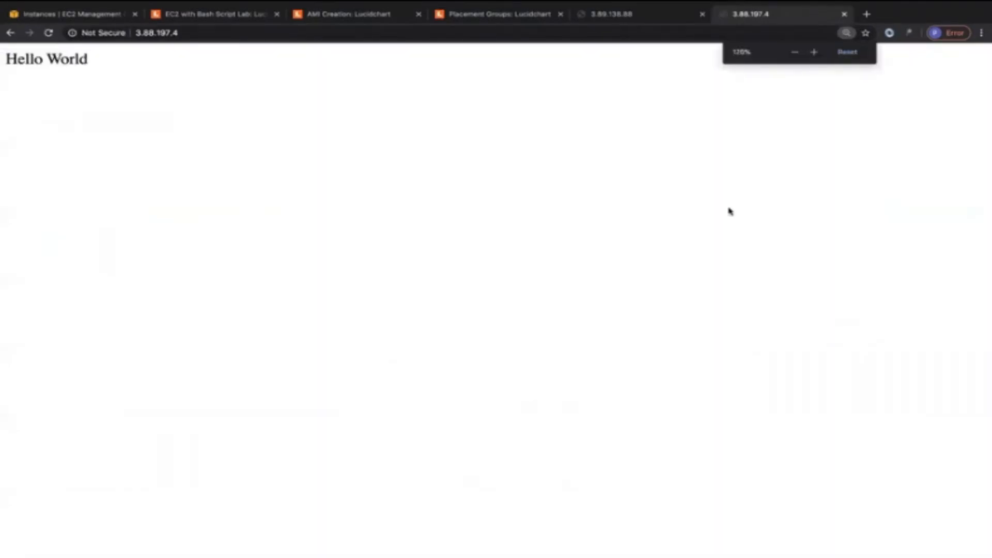
Compare the web pages at 3.89.138.88 and 3.88.197.4 and the details of the mywebserver and mywebserverfromAMI instances.
{"action": "left_click", "coordinate": [667, 17]}
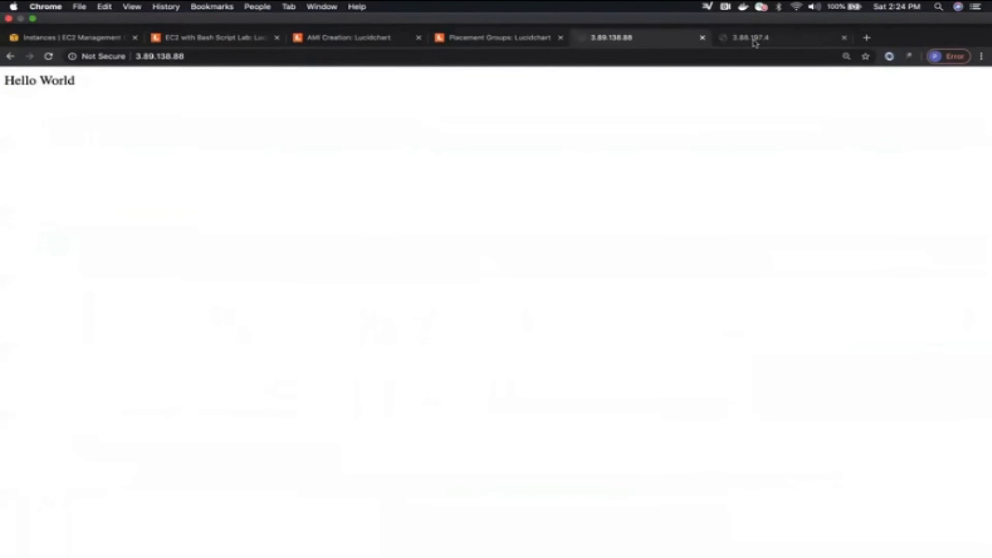
{"action": "left_click", "coordinate": [752, 38]}
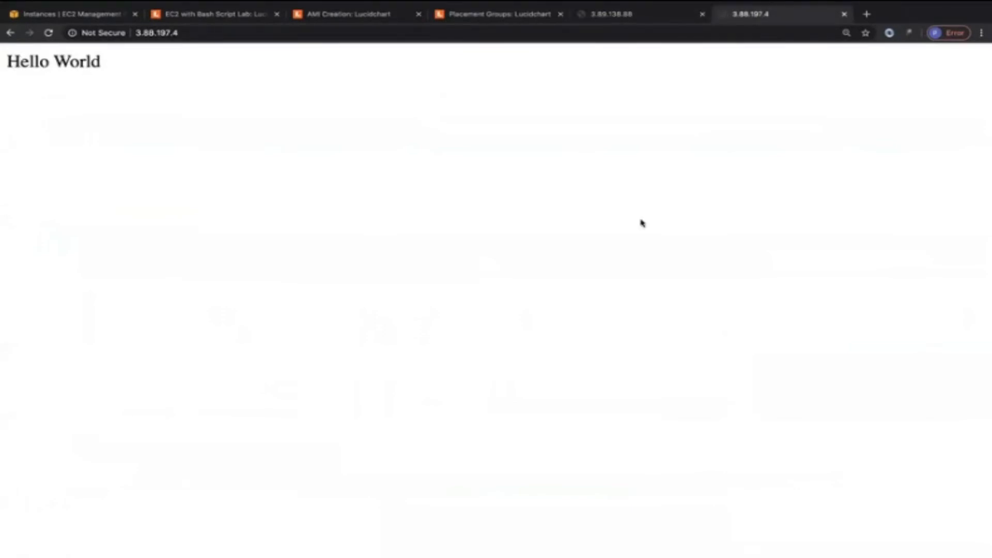
{"action": "left_click", "coordinate": [646, 14]}
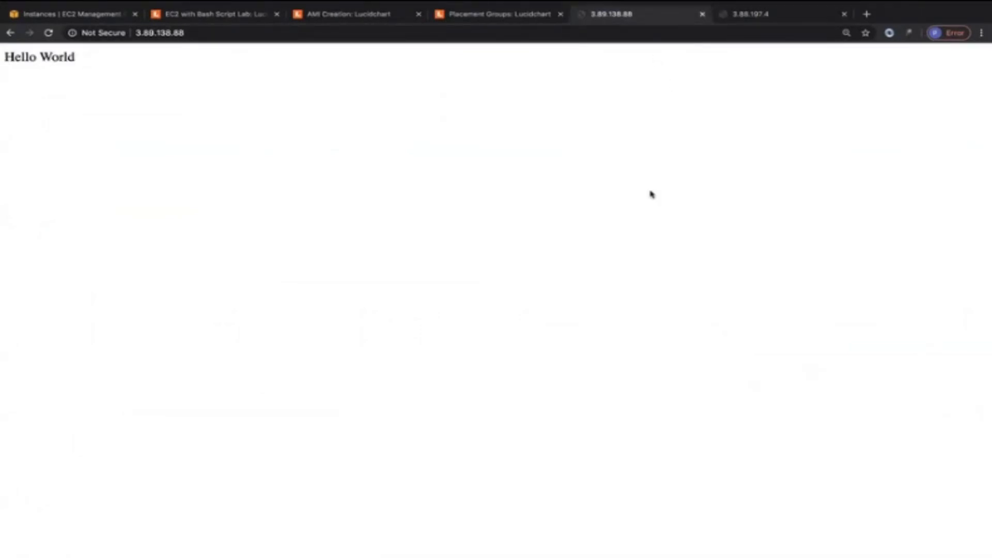
{"action": "left_click", "coordinate": [82, 14]}
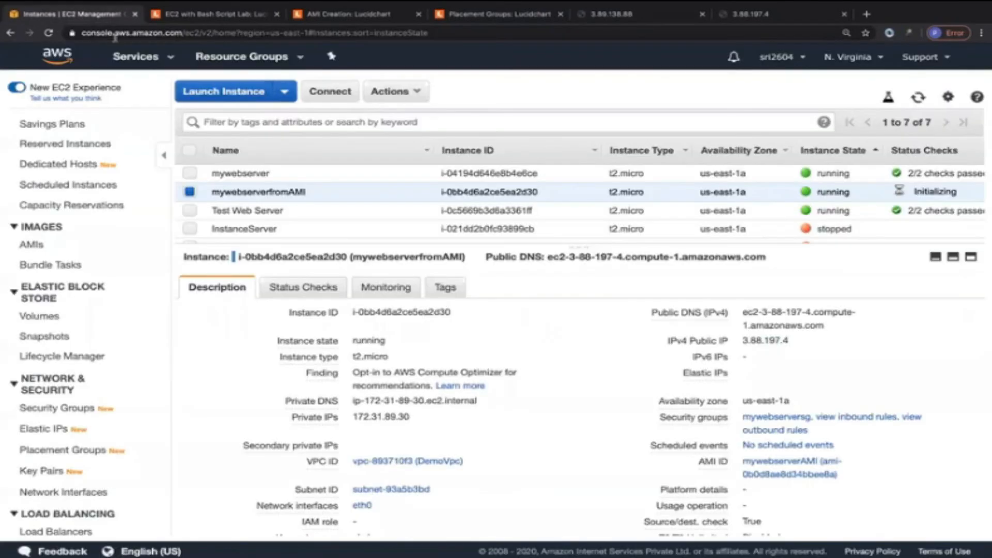
{"action": "left_click", "coordinate": [225, 172]}
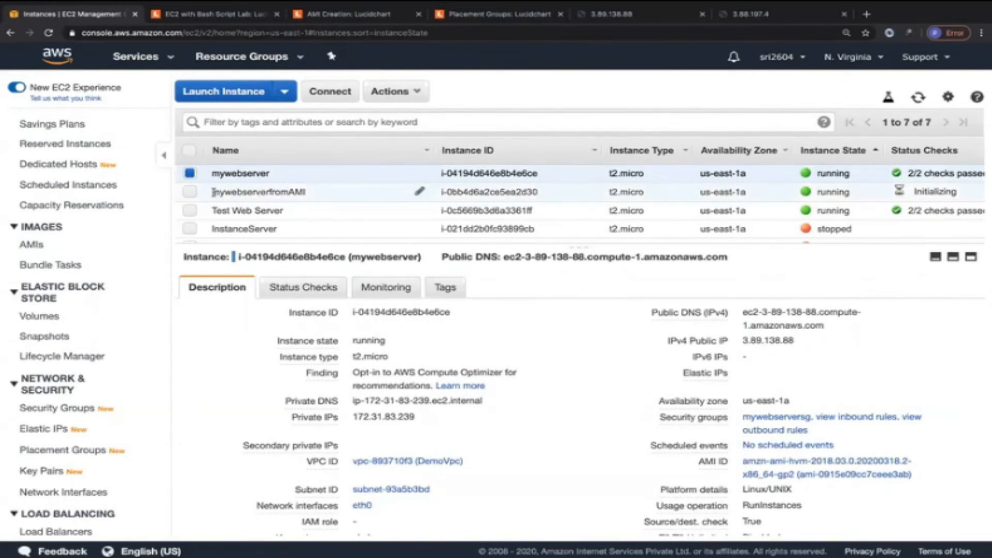
{"action": "left_click", "coordinate": [279, 194]}
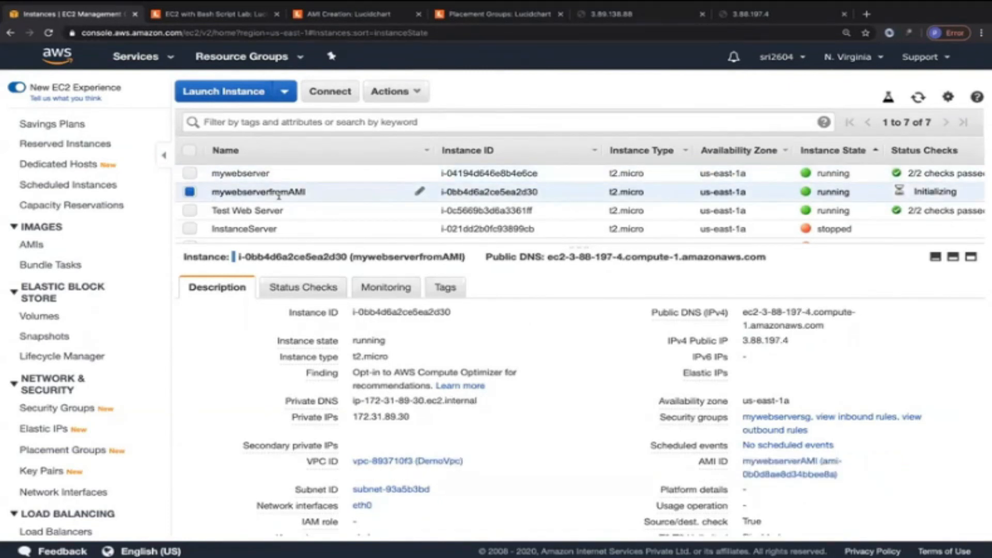
Start creating an image from the mywebserver instance with mywebserverAMIfromInstance as both its name and description.
{"action": "left_click", "coordinate": [223, 172]}
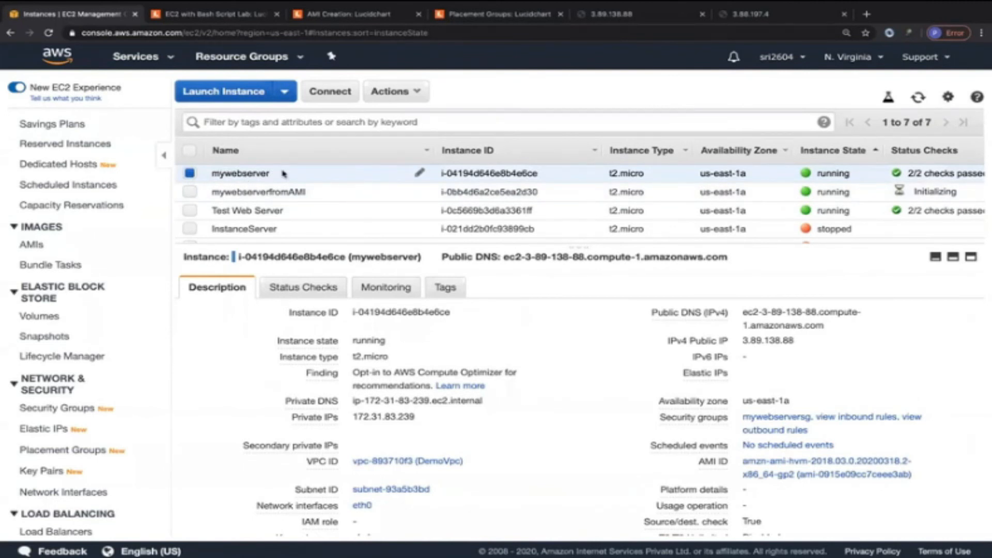
{"action": "left_click", "coordinate": [394, 92]}
{"action": "mouse_move", "coordinate": [402, 215]}
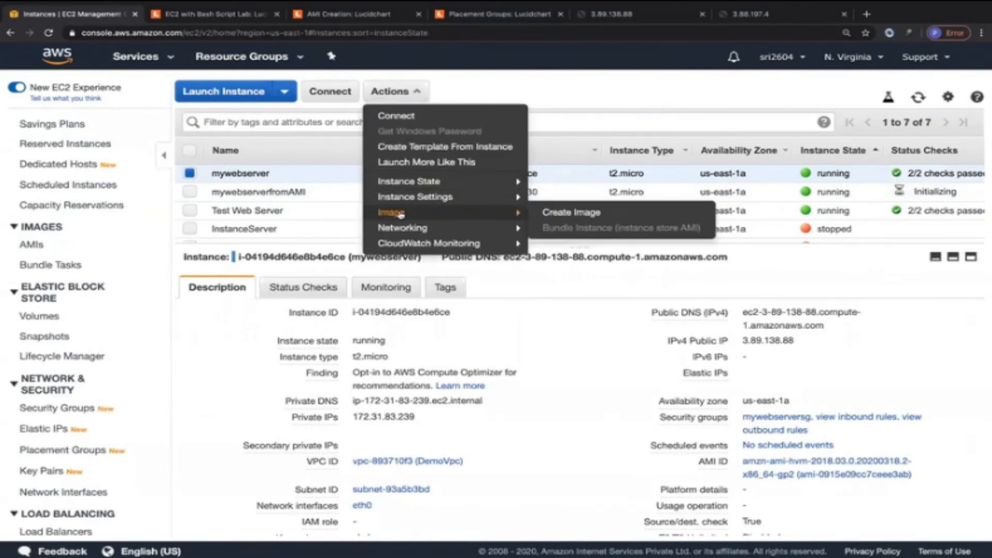
{"action": "left_click", "coordinate": [565, 214]}
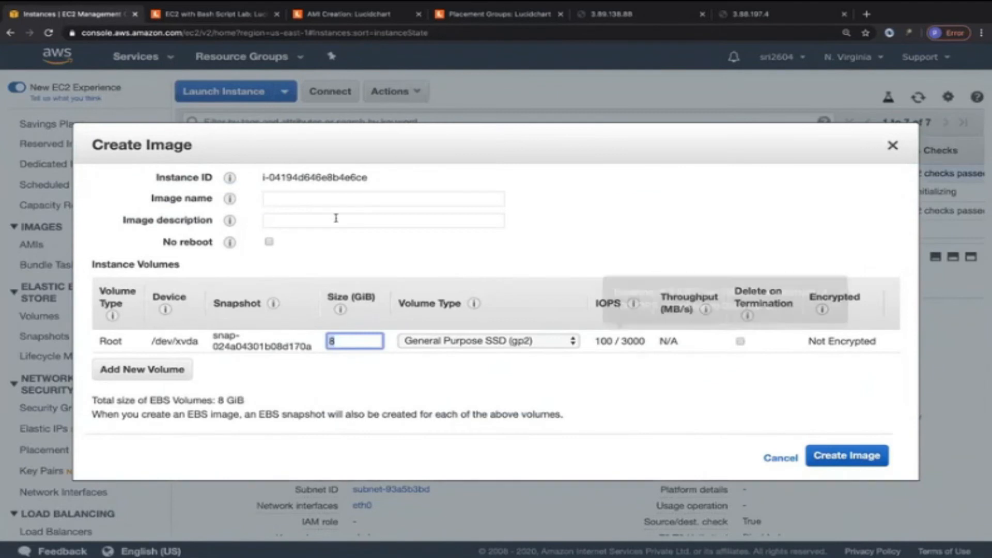
{"action": "left_click", "coordinate": [317, 198]}
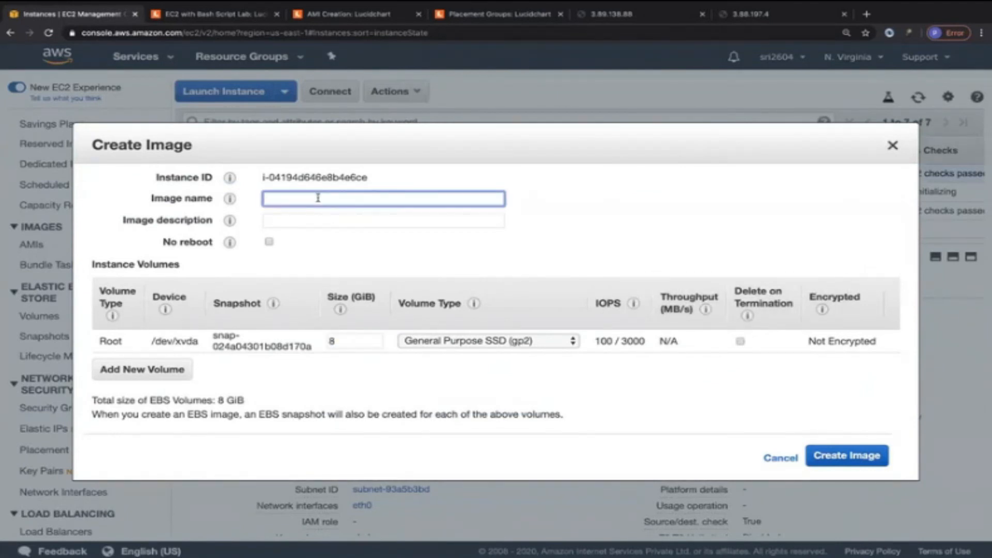
{"action": "type", "text": "mywebserverAMIfrominstance"}
{"action": "key", "text": "ctrl+a"}
{"action": "key", "text": "ctrl+c"}
{"action": "left_click", "coordinate": [305, 222]}
{"action": "key", "text": "ctrl+v"}
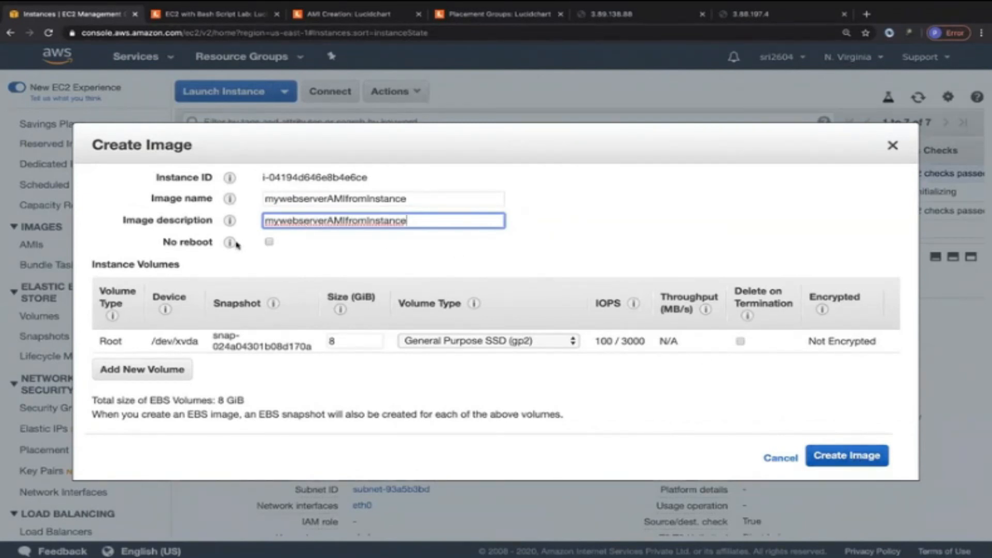
Try the No reboot option for the image, turn it off again, and cancel the image creation.
{"action": "mouse_move", "coordinate": [228, 242]}
{"action": "left_click", "coordinate": [269, 243]}
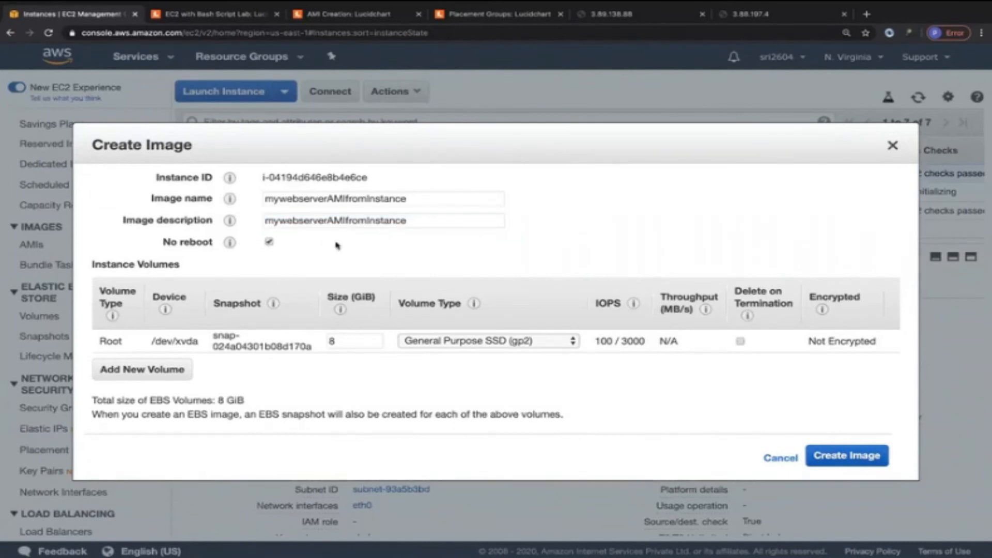
{"action": "left_click", "coordinate": [269, 242]}
{"action": "left_click", "coordinate": [780, 457]}
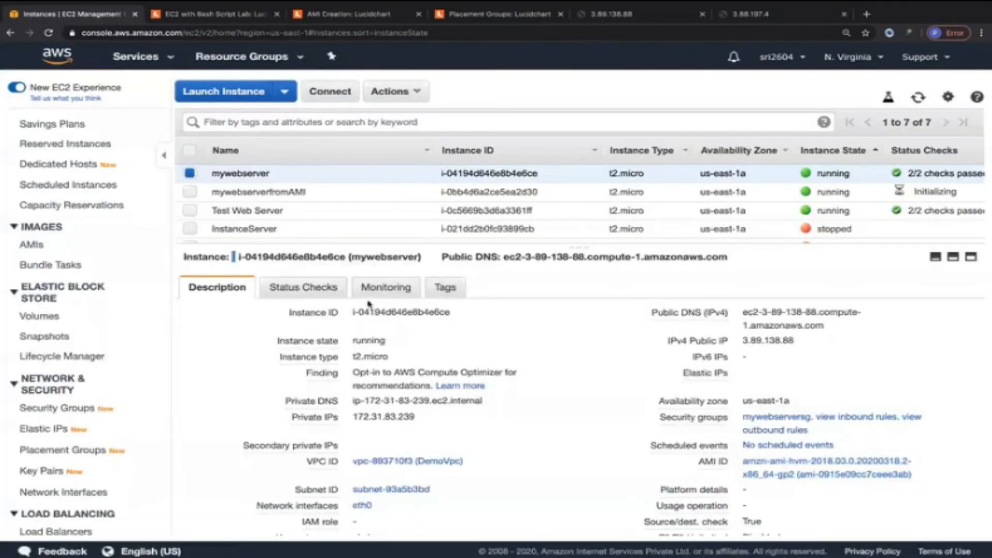
Examine the permissions of the mywebserversnapshot snapshot and of the mywebserverAMI image.
{"action": "left_click", "coordinate": [57, 336]}
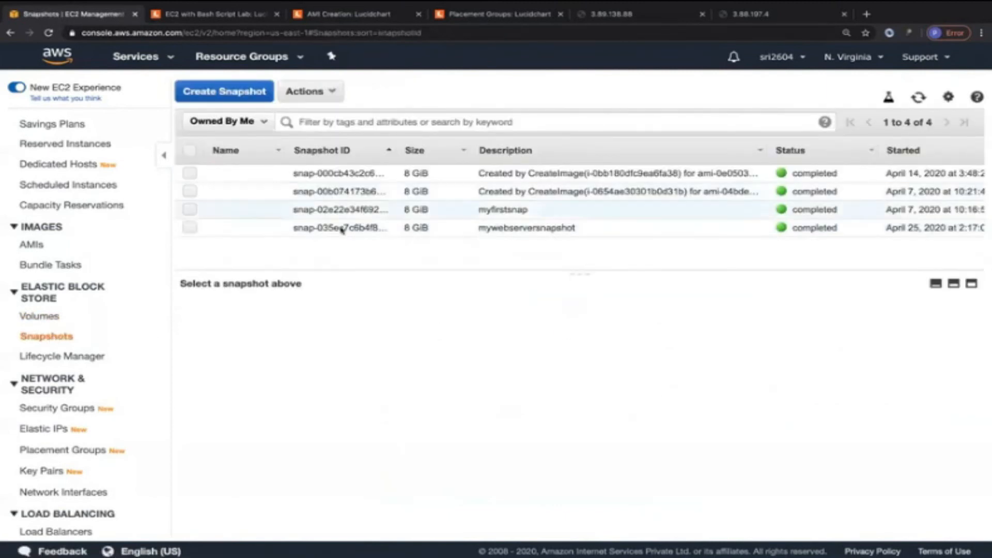
{"action": "left_click", "coordinate": [345, 233]}
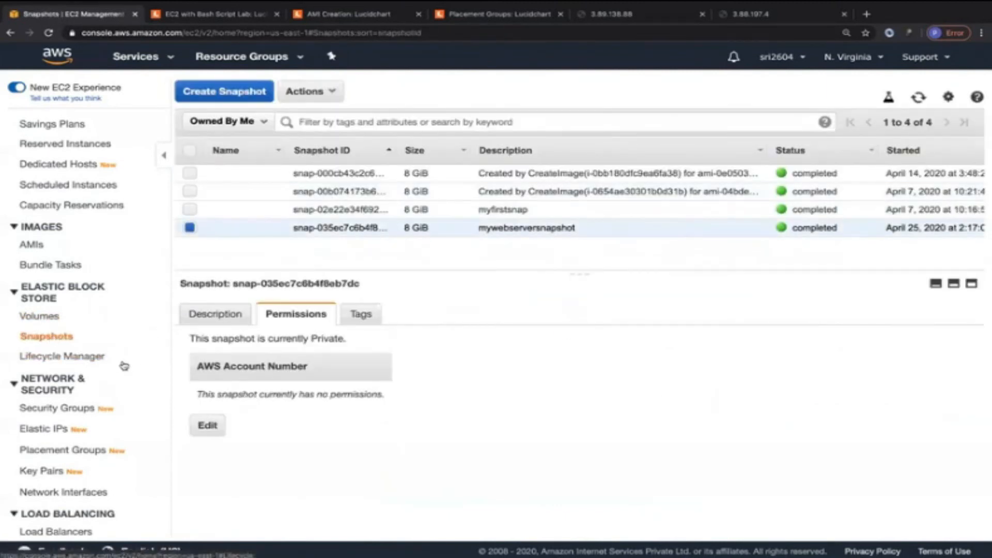
{"action": "left_click", "coordinate": [34, 246]}
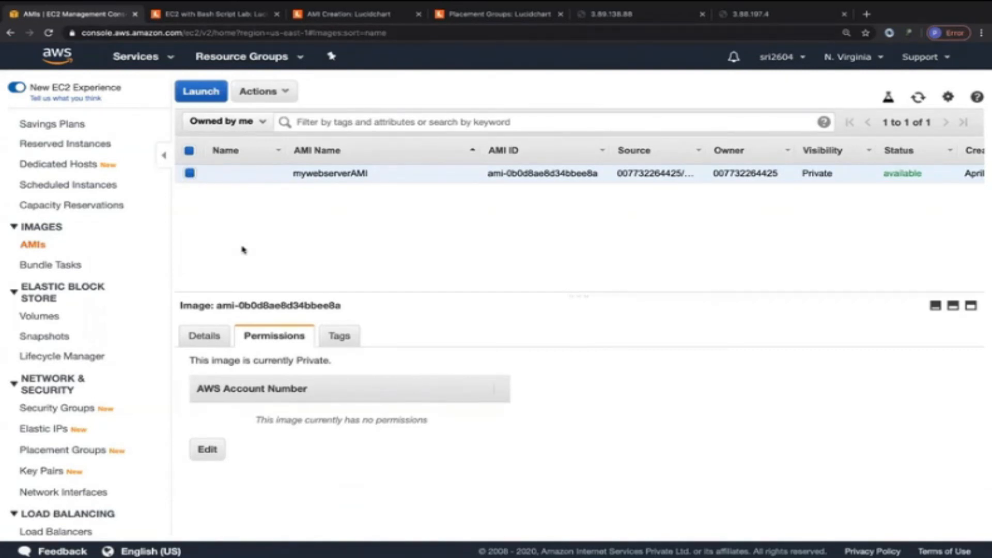
Start a new snapshot lifecycle policy in Lifecycle Manager with the description mywebserversnapshotlifecyclepolicy.
{"action": "left_click", "coordinate": [69, 361]}
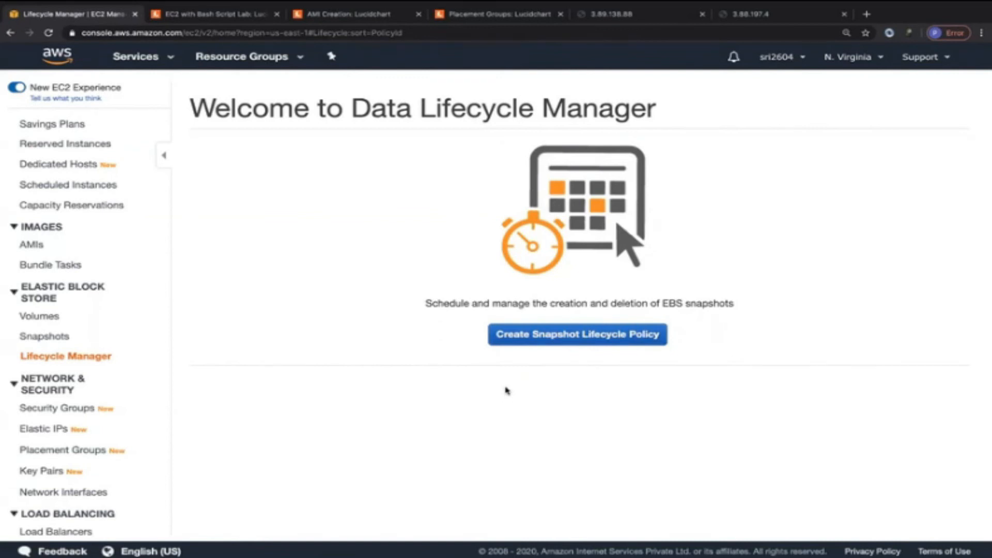
{"action": "left_click", "coordinate": [577, 339]}
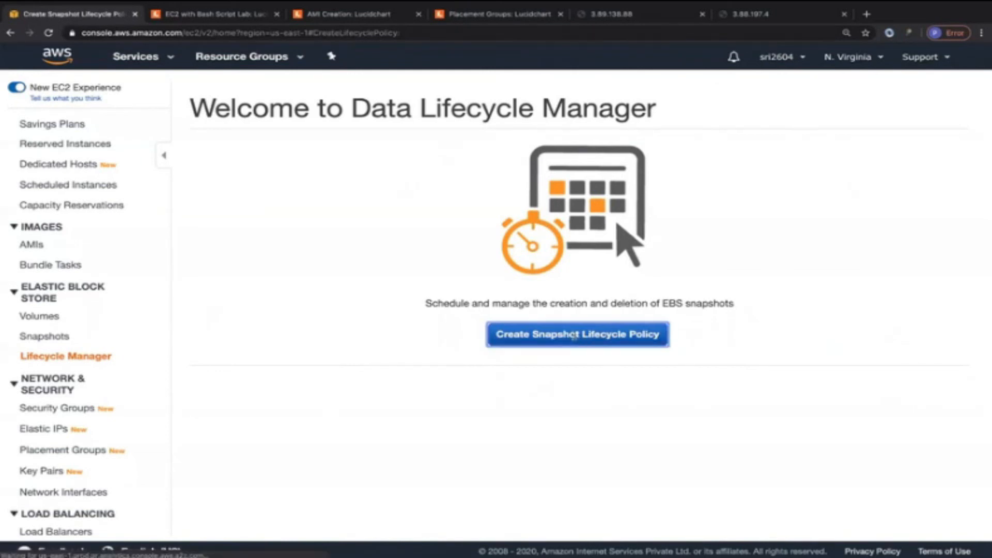
{"action": "left_click", "coordinate": [252, 186]}
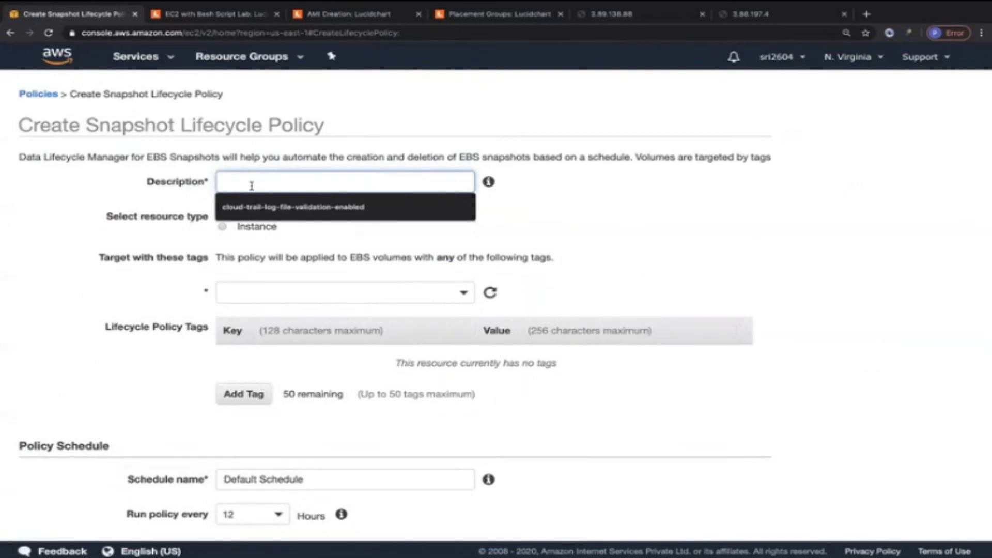
{"action": "type", "text": "mywebserversn"}
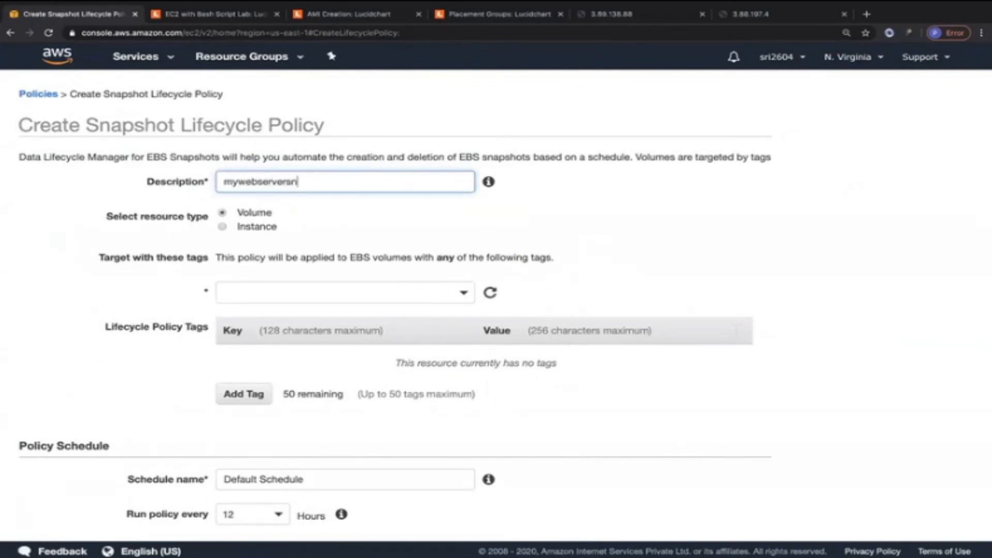
{"action": "type", "text": "apshotlifecyclepolkicy"}
{"action": "key", "text": "BackSpace"}
{"action": "key", "text": "BackSpace"}
{"action": "key", "text": "BackSpace"}
{"action": "key", "text": "BackSpace"}
{"action": "type", "text": "icy"}
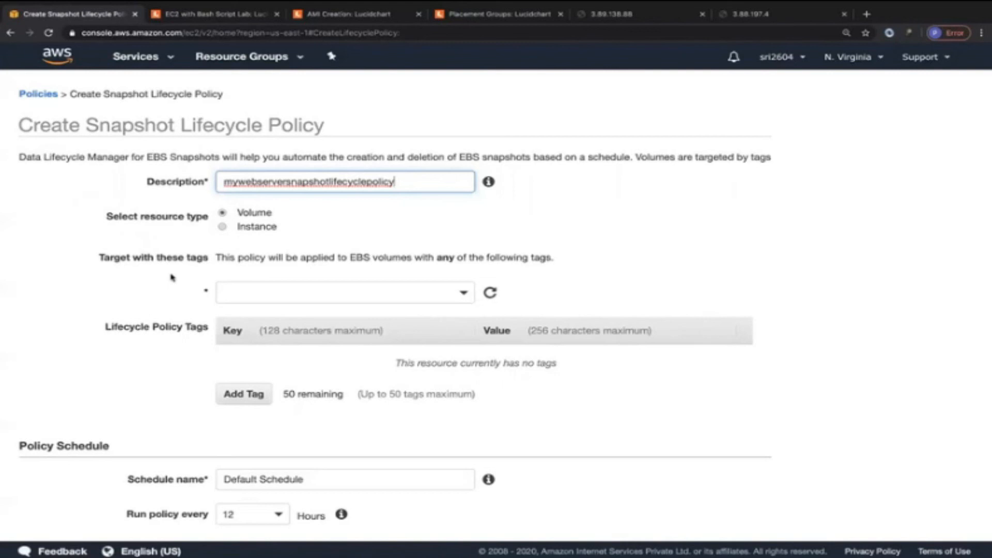
Set the policy's resource type to Instance and target the tag Name : mywebserver.
{"action": "left_click", "coordinate": [222, 227]}
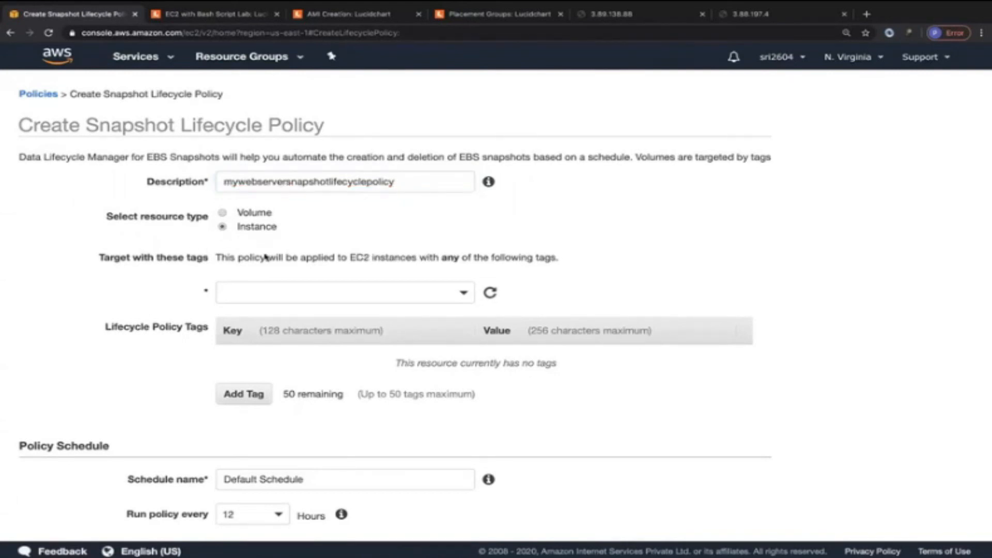
{"action": "left_click", "coordinate": [277, 293]}
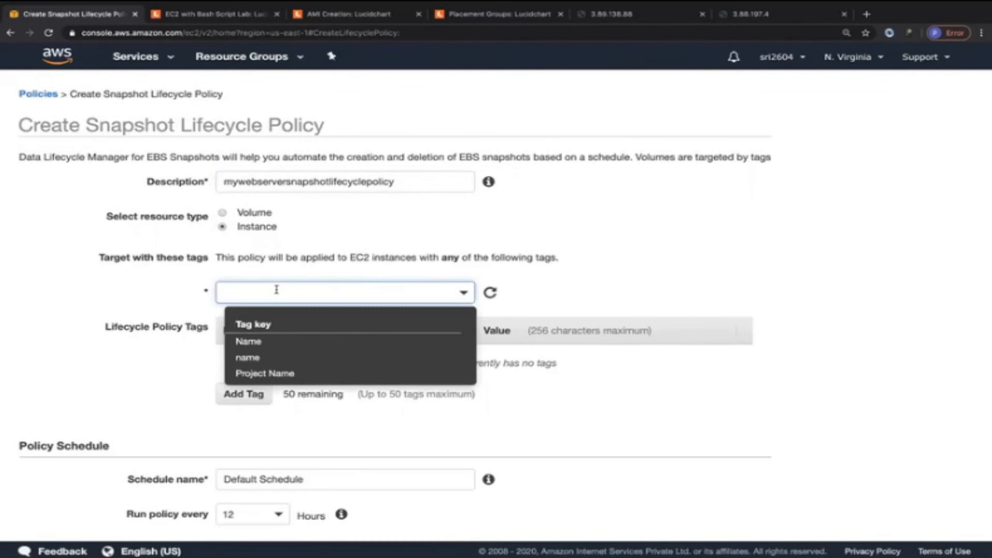
{"action": "left_click", "coordinate": [258, 346]}
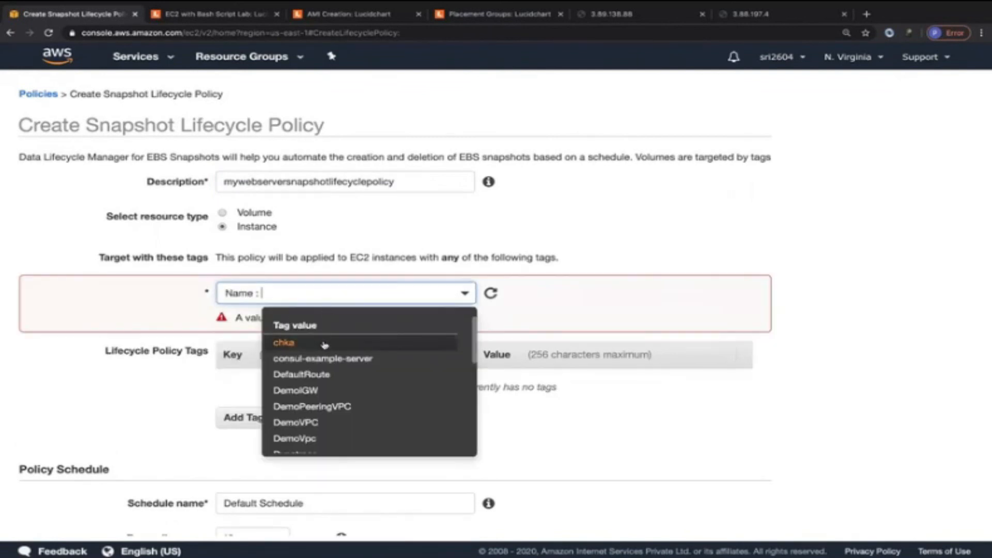
{"action": "scroll", "coordinate": [343, 389], "scroll_direction": "down", "scroll_amount": 5}
{"action": "scroll", "coordinate": [348, 393], "scroll_direction": "up", "scroll_amount": 5}
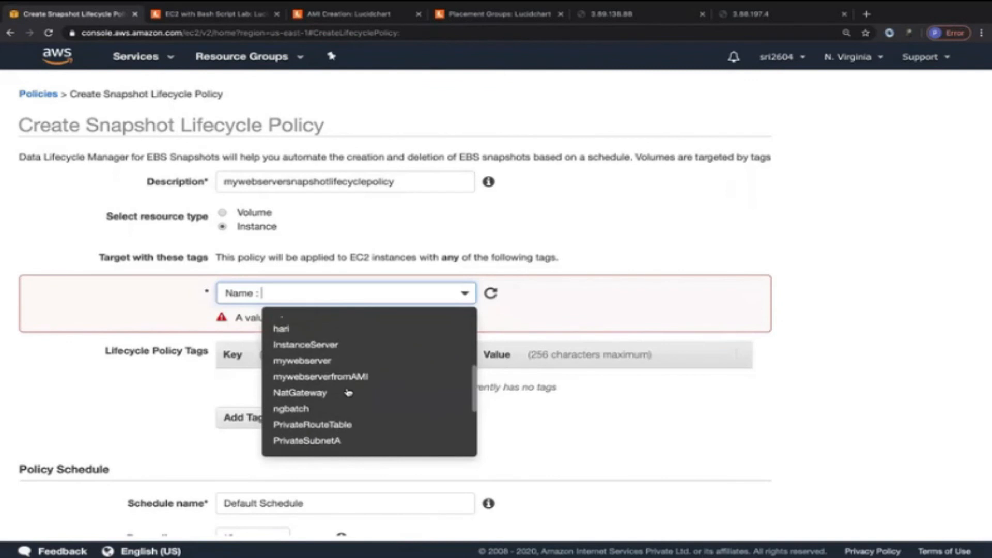
{"action": "left_click", "coordinate": [307, 356]}
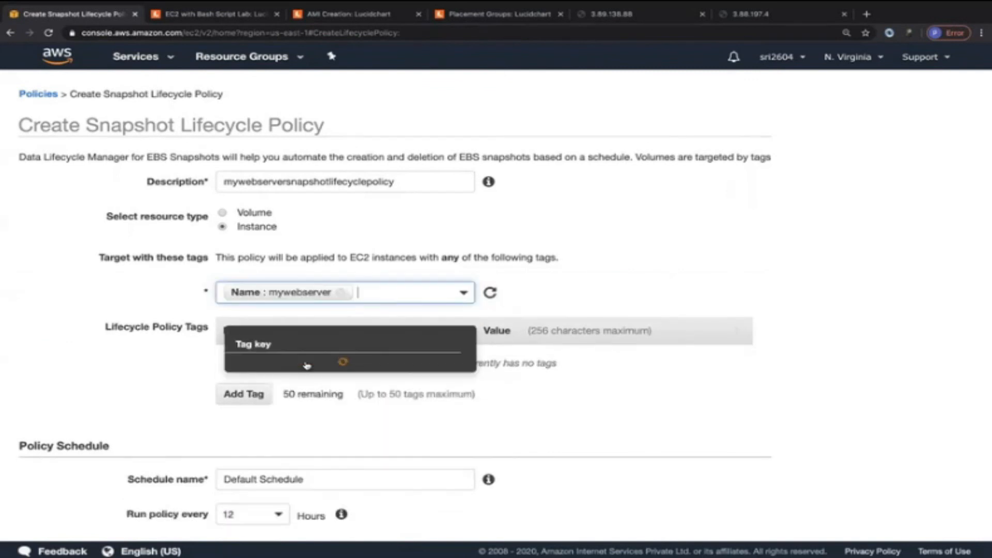
{"action": "left_click", "coordinate": [142, 361]}
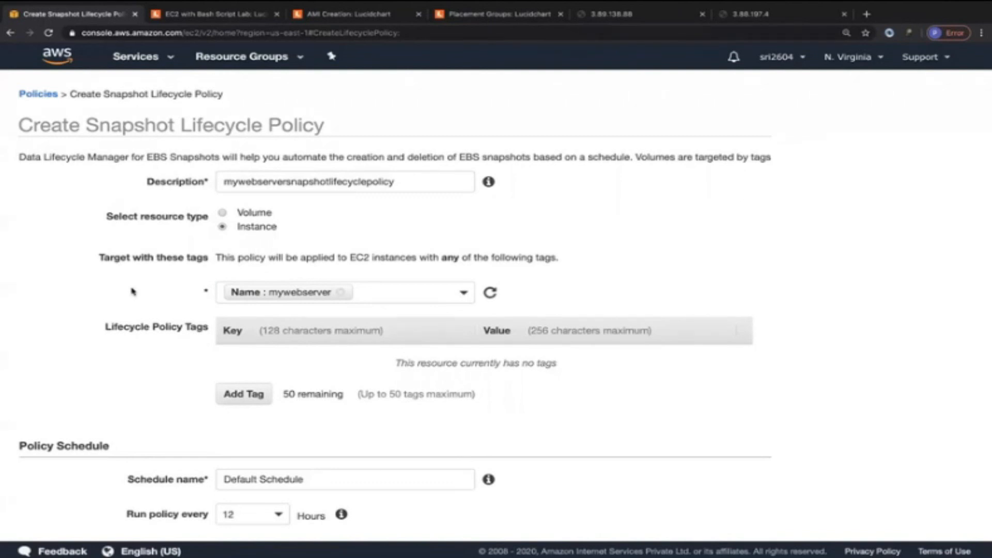
Set the policy schedule to run every 1 hour, keeping the schedule name Default Schedule.
{"action": "scroll", "coordinate": [131, 292], "scroll_direction": "down", "scroll_amount": 5}
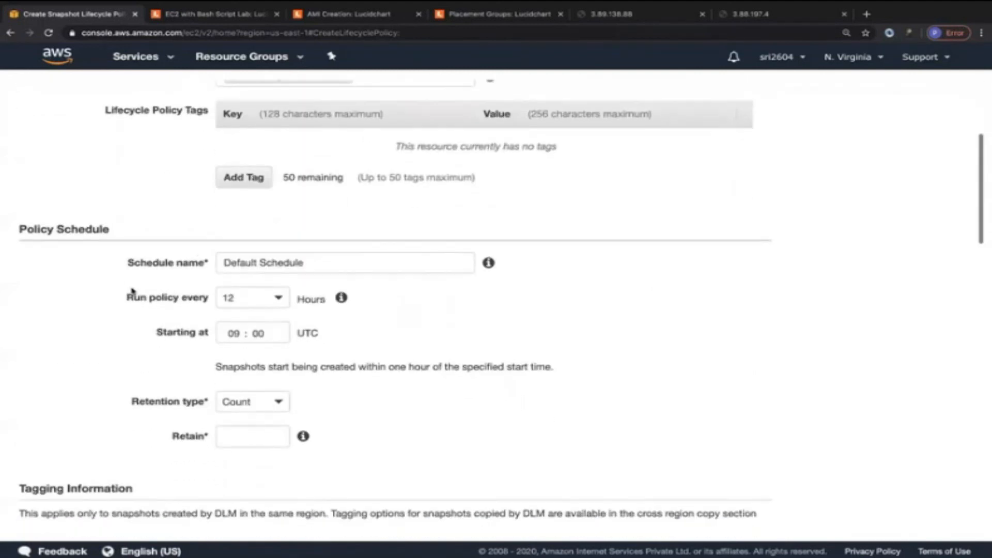
{"action": "left_click", "coordinate": [277, 263]}
{"action": "triple_click", "coordinate": [276, 263]}
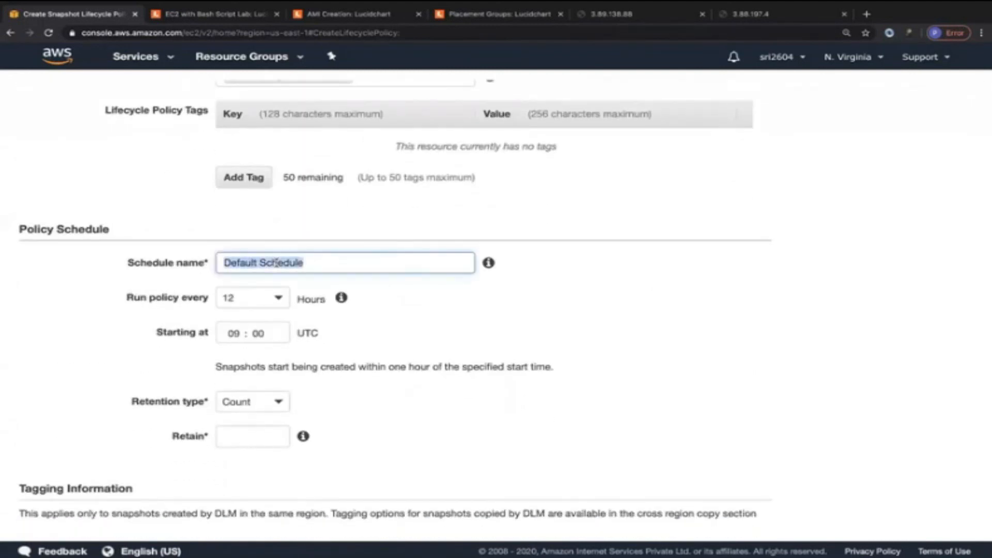
{"action": "left_click", "coordinate": [82, 327]}
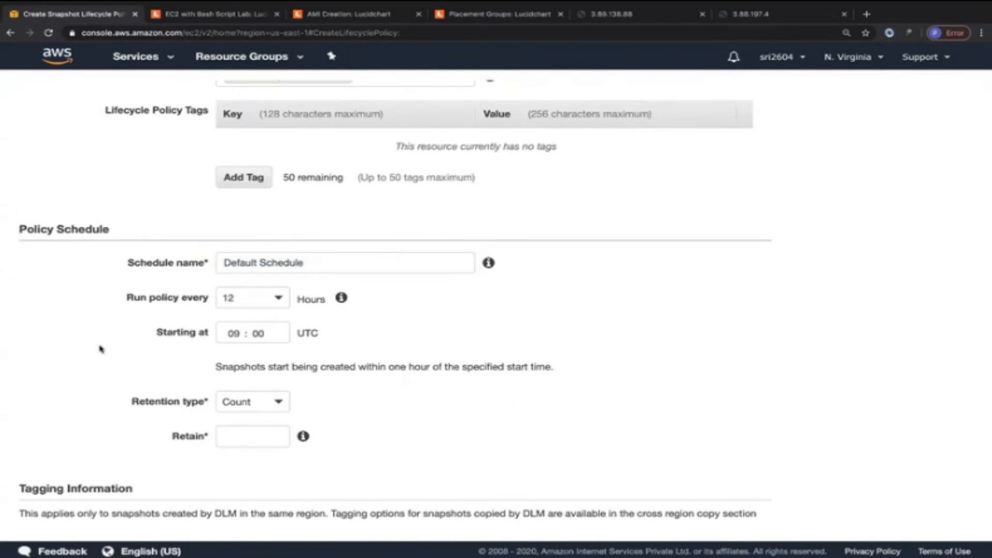
{"action": "left_click", "coordinate": [278, 299]}
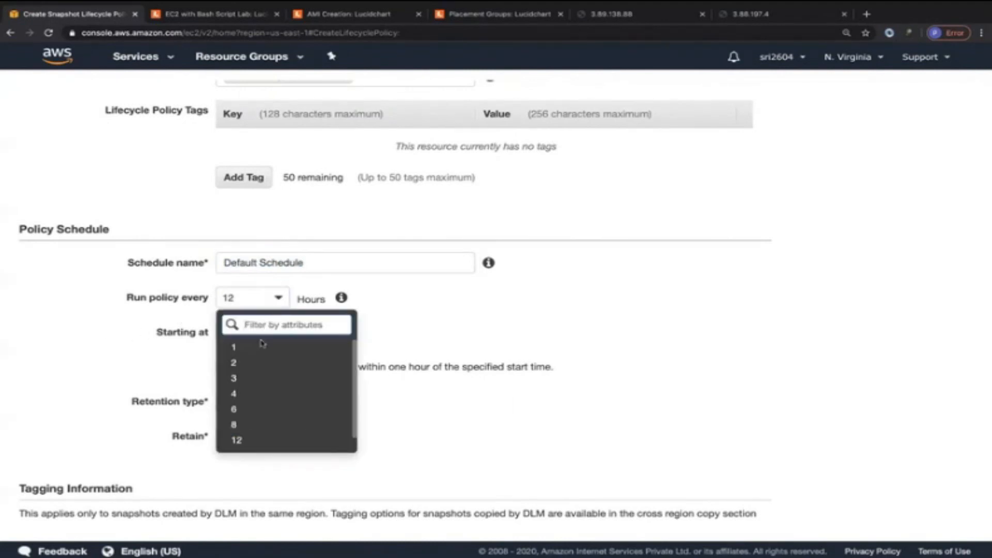
{"action": "scroll", "coordinate": [258, 372], "scroll_direction": "down", "scroll_amount": 1}
{"action": "scroll", "coordinate": [258, 372], "scroll_direction": "up", "scroll_amount": 1}
{"action": "scroll", "coordinate": [255, 390], "scroll_direction": "down", "scroll_amount": 1}
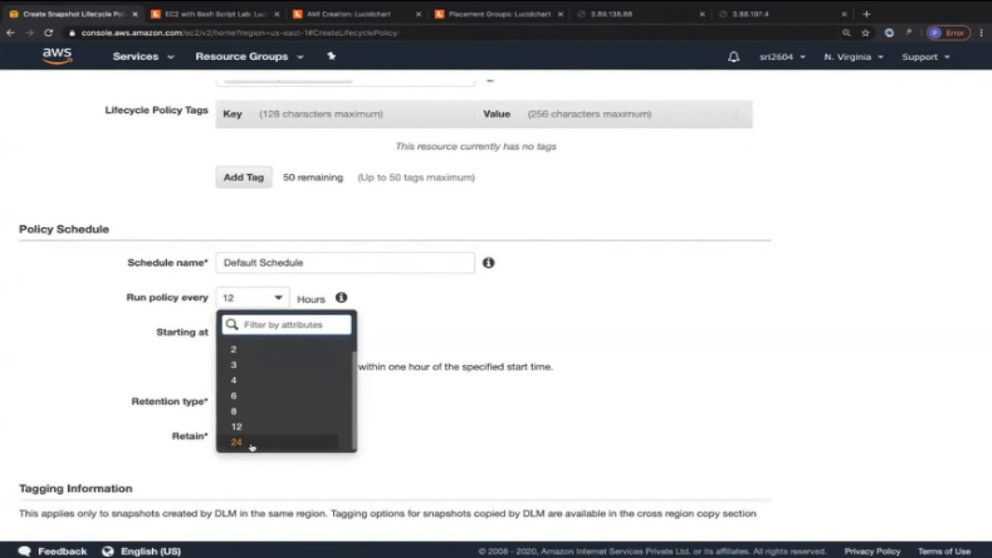
{"action": "scroll", "coordinate": [239, 365], "scroll_direction": "up", "scroll_amount": 1}
{"action": "left_click", "coordinate": [236, 350]}
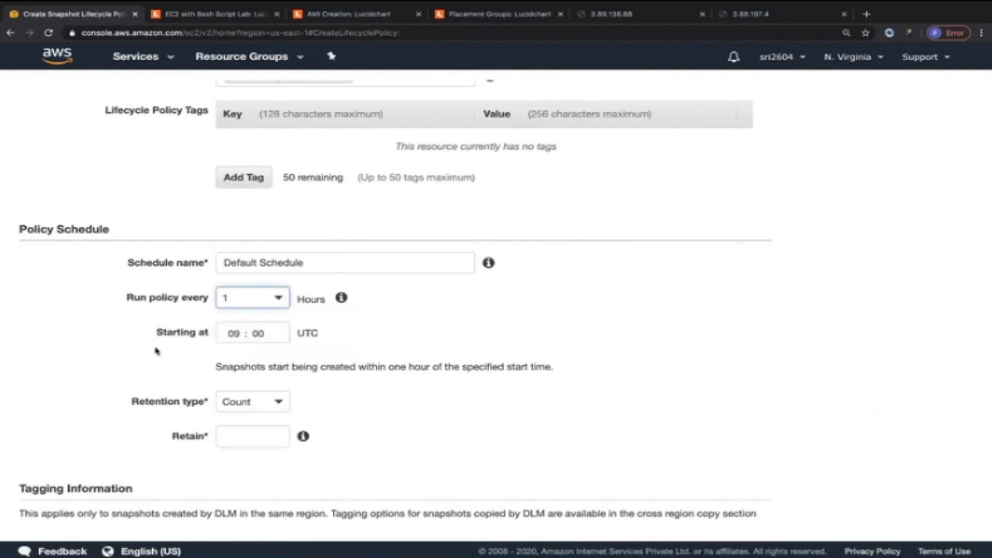
Set the schedule's starting time to 00:00 UTC and the number of snapshots to retain to 6.
{"action": "left_click", "coordinate": [226, 335]}
{"action": "type", "text": "0"}
{"action": "left_click", "coordinate": [155, 356]}
{"action": "scroll", "coordinate": [155, 357], "scroll_direction": "down", "scroll_amount": 1}
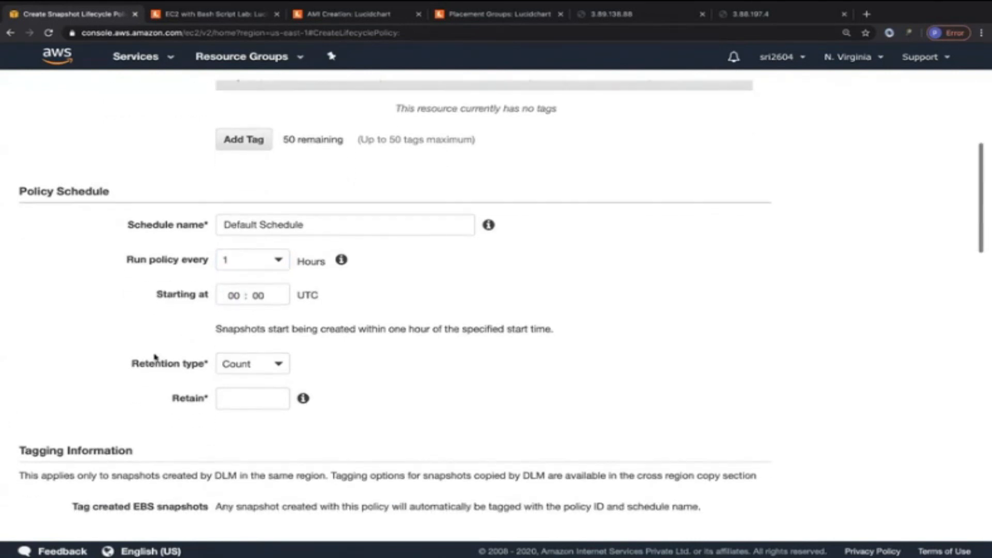
{"action": "left_click", "coordinate": [236, 398]}
{"action": "type", "text": "6"}
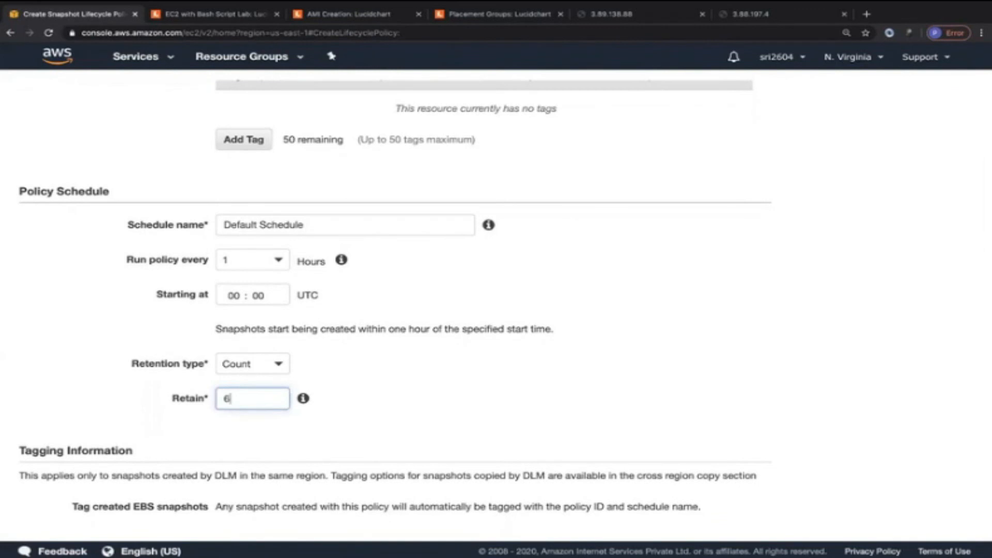
{"action": "left_click", "coordinate": [130, 351]}
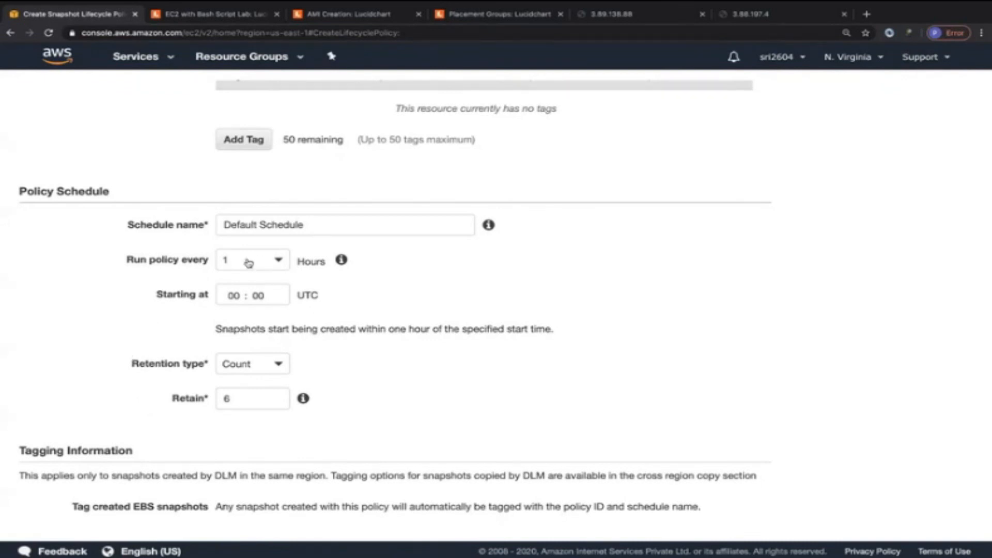
Review the target tag and policy schedule, and enable copying tags from the volume to the created snapshots.
{"action": "scroll", "coordinate": [103, 314], "scroll_direction": "up", "scroll_amount": 3}
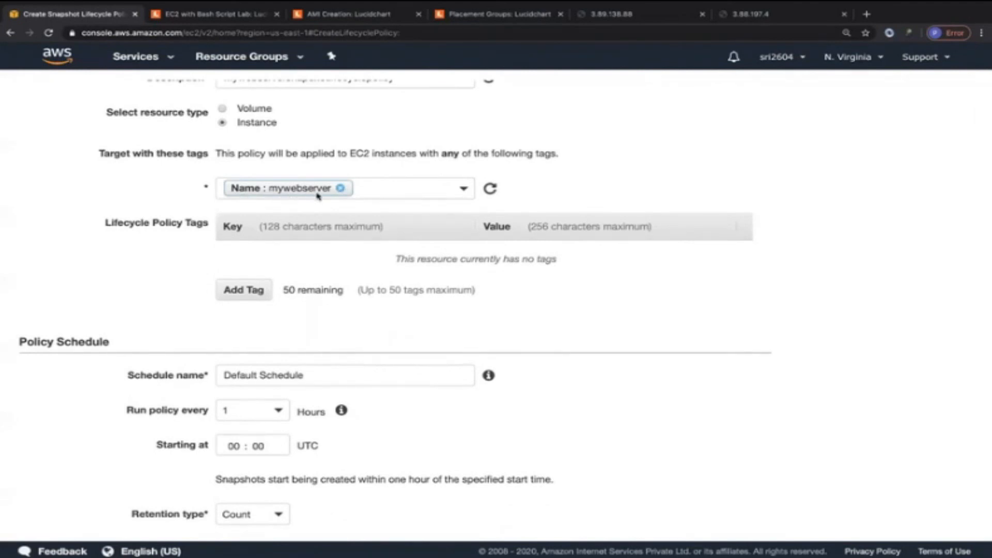
{"action": "scroll", "coordinate": [66, 421], "scroll_direction": "down", "scroll_amount": 5}
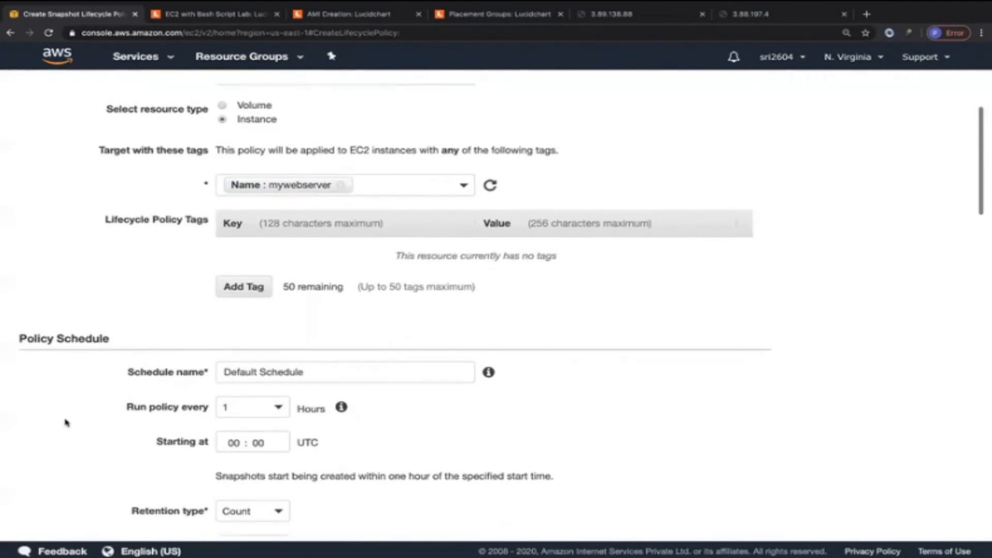
{"action": "scroll", "coordinate": [67, 421], "scroll_direction": "down", "scroll_amount": 3}
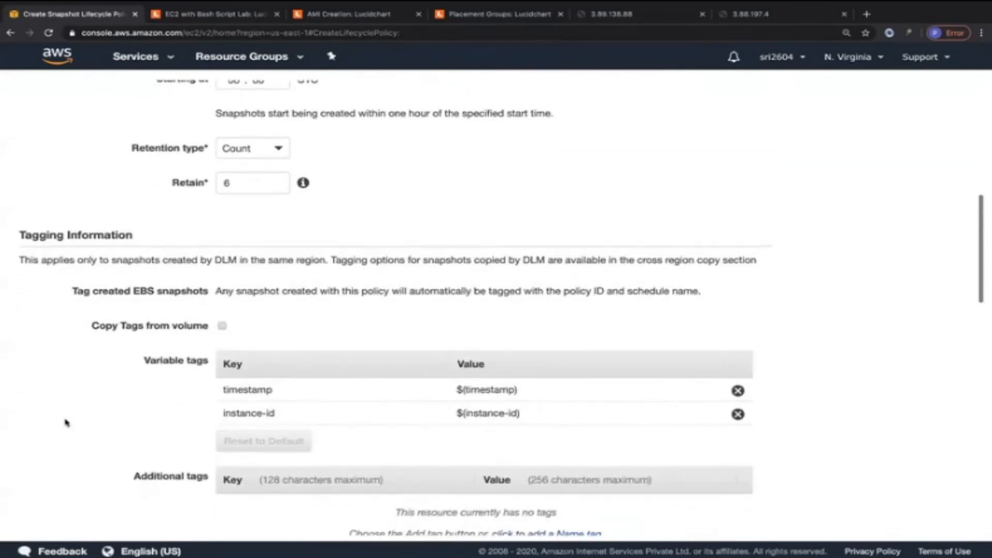
{"action": "left_click", "coordinate": [222, 292]}
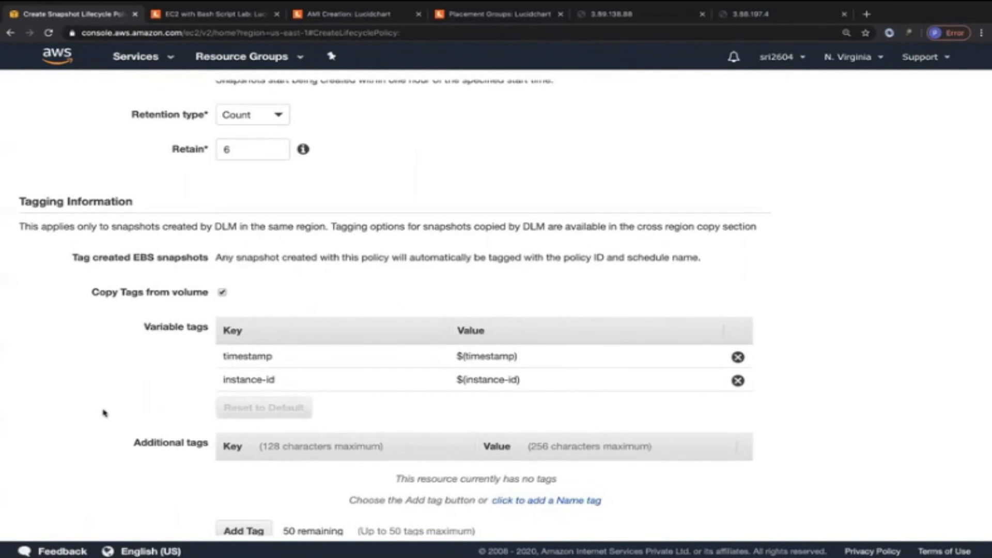
Enable cross region copy with Asia Pacific (Mumbai) as the target region and a snapshot retention of 5 days.
{"action": "scroll", "coordinate": [103, 413], "scroll_direction": "down", "scroll_amount": 2}
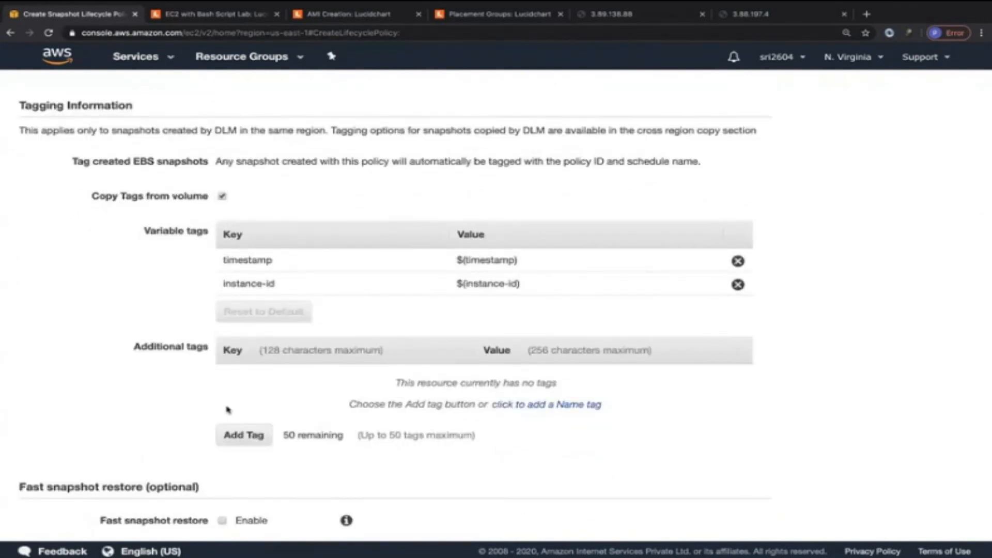
{"action": "scroll", "coordinate": [88, 398], "scroll_direction": "down", "scroll_amount": 2}
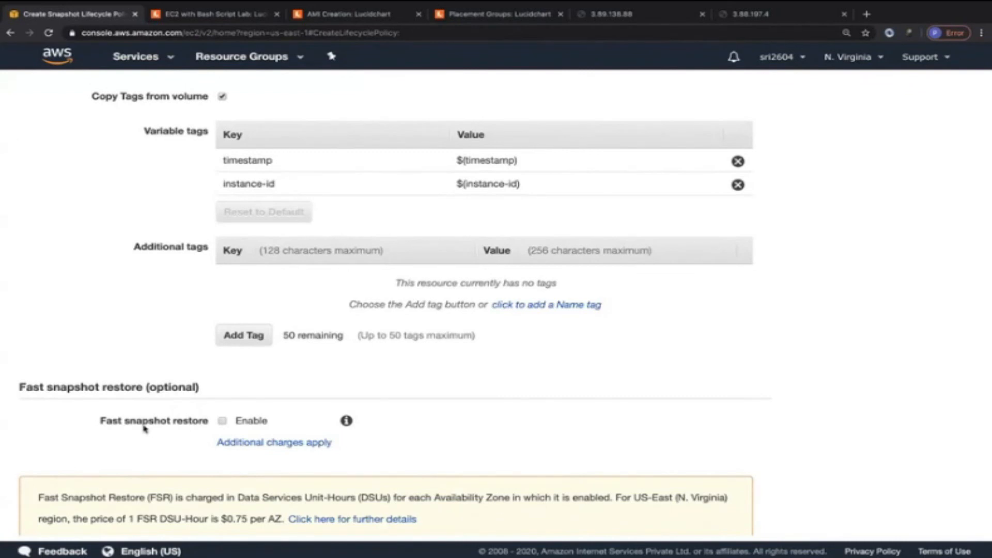
{"action": "scroll", "coordinate": [145, 428], "scroll_direction": "down", "scroll_amount": 5}
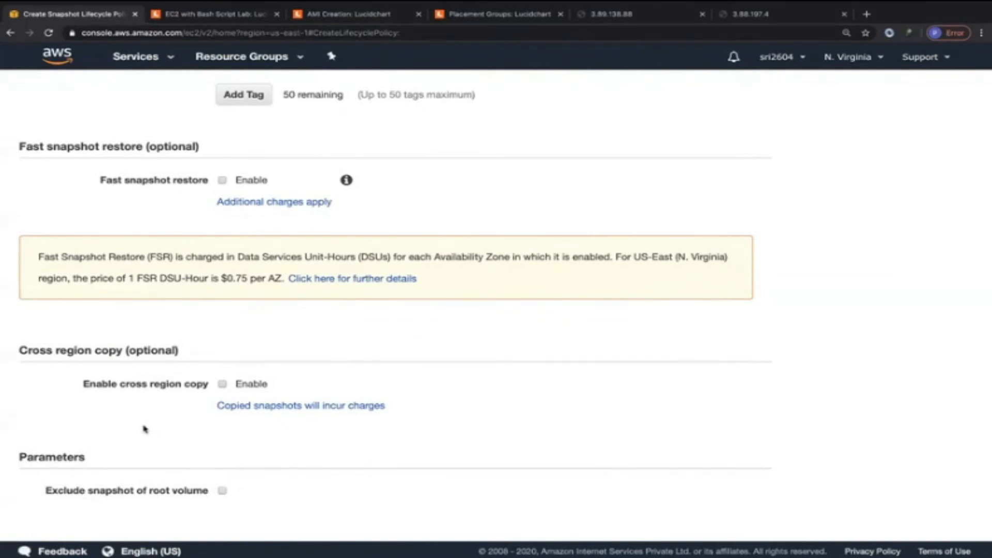
{"action": "left_click", "coordinate": [222, 384]}
{"action": "scroll", "coordinate": [182, 406], "scroll_direction": "down", "scroll_amount": 2}
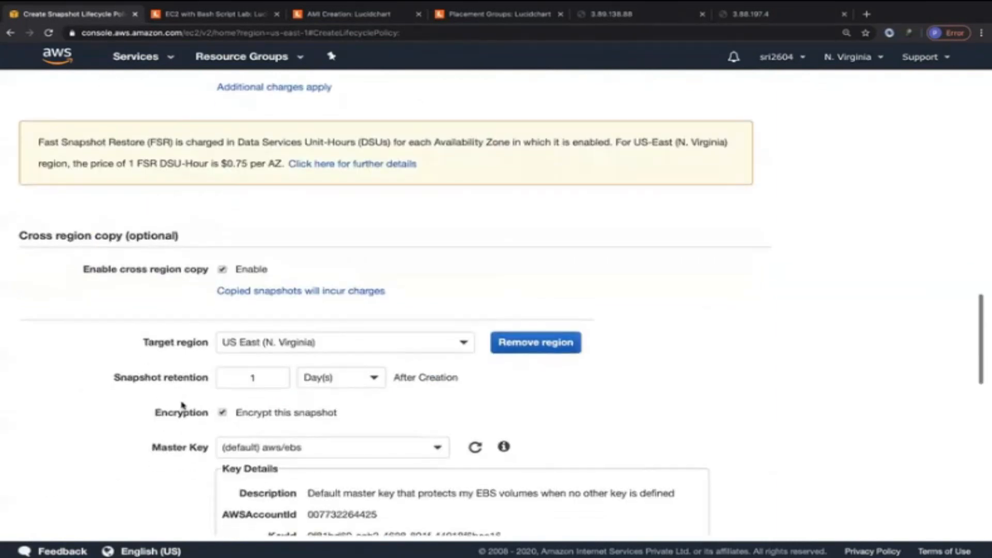
{"action": "left_click", "coordinate": [294, 343]}
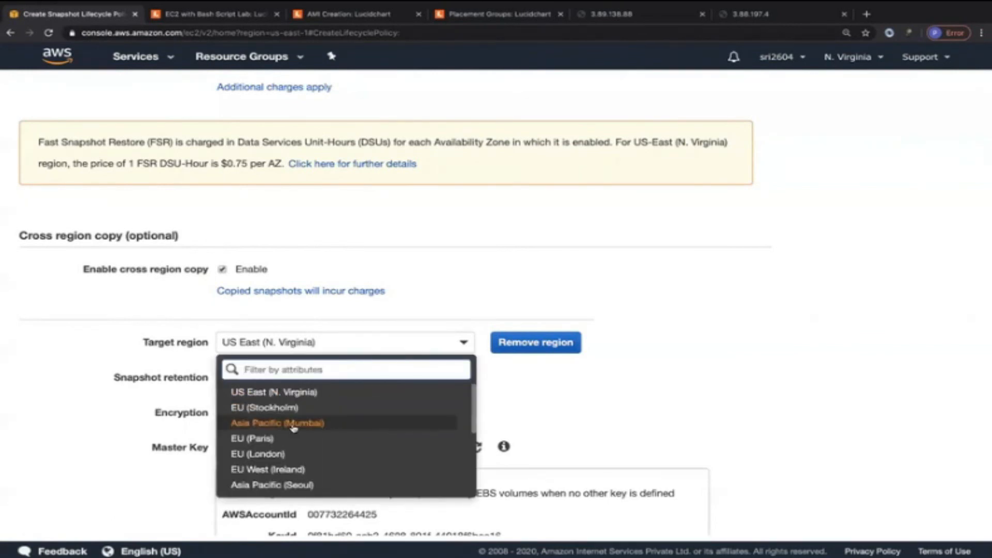
{"action": "left_click", "coordinate": [293, 426]}
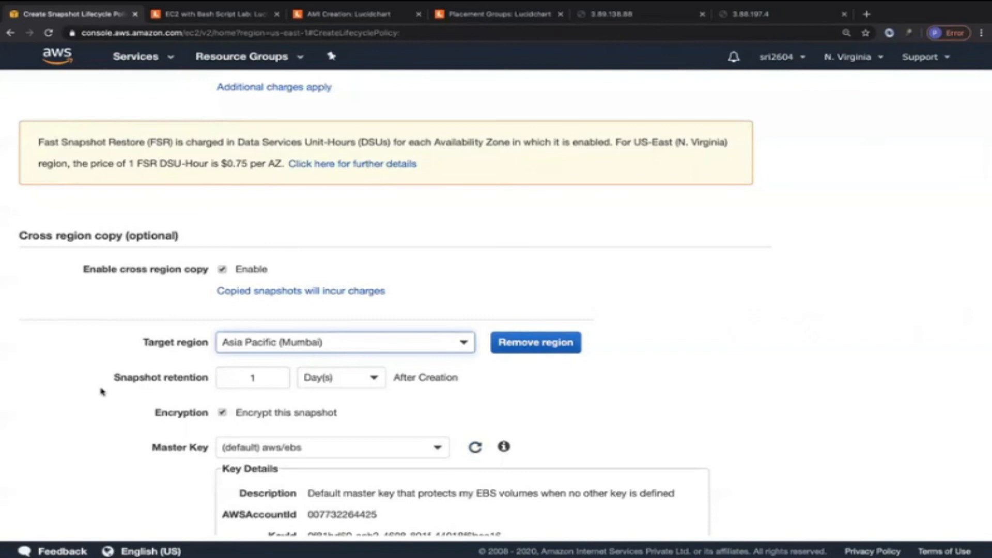
{"action": "double_click", "coordinate": [261, 379]}
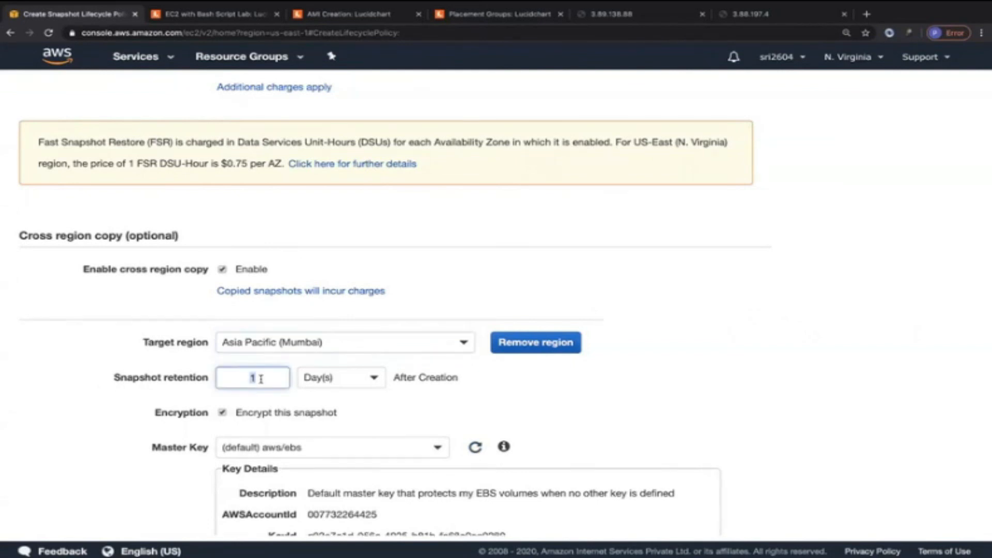
{"action": "type", "text": "5"}
{"action": "left_click", "coordinate": [147, 419]}
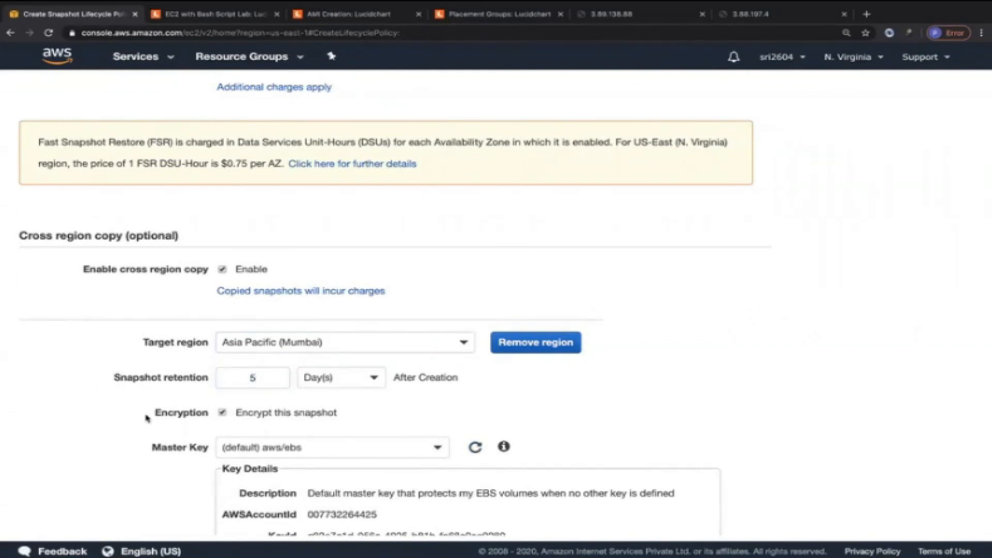
Turn off encryption for the snapshots copied to the Mumbai region.
{"action": "scroll", "coordinate": [122, 425], "scroll_direction": "down", "scroll_amount": 3}
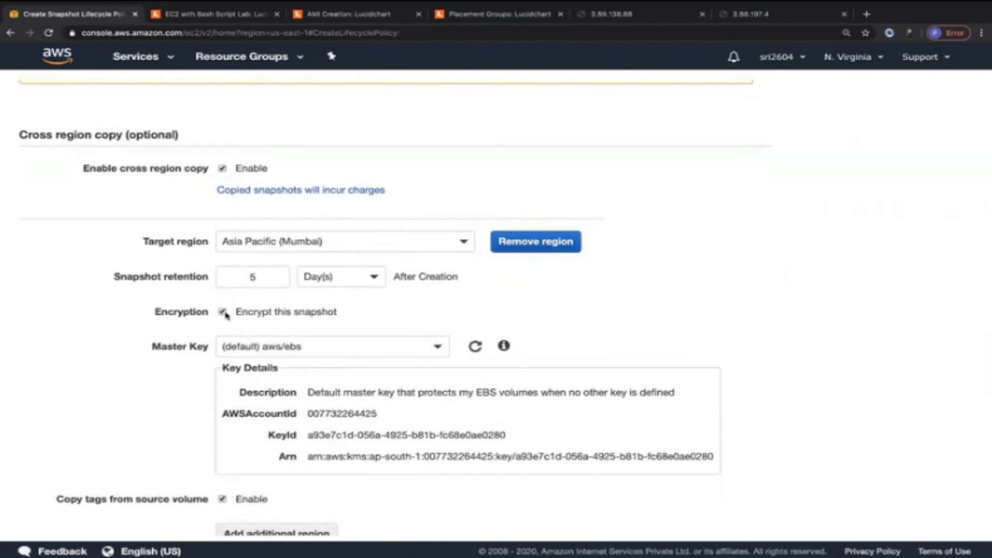
{"action": "left_click", "coordinate": [223, 312]}
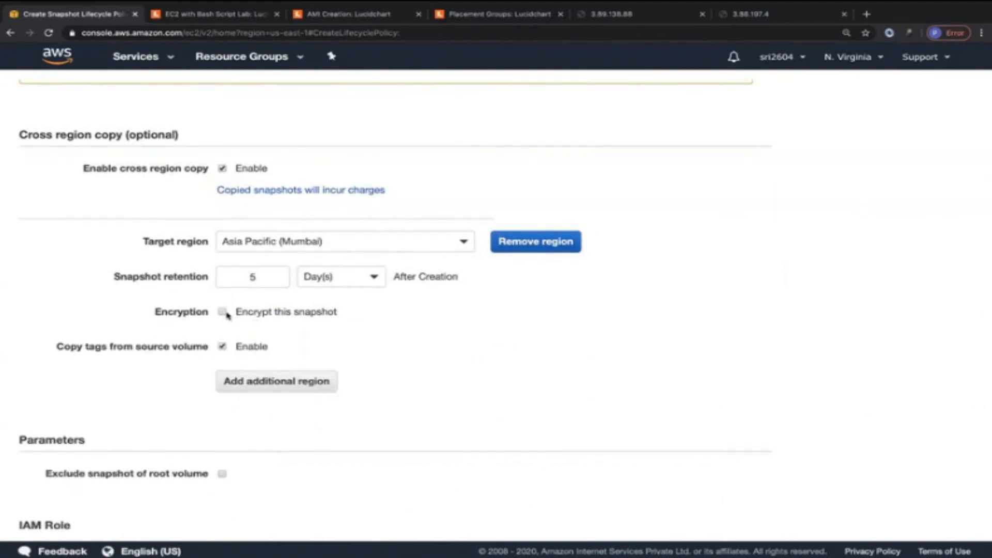
{"action": "left_click", "coordinate": [222, 312]}
{"action": "left_click", "coordinate": [223, 313]}
{"action": "scroll", "coordinate": [119, 326], "scroll_direction": "down", "scroll_amount": 2}
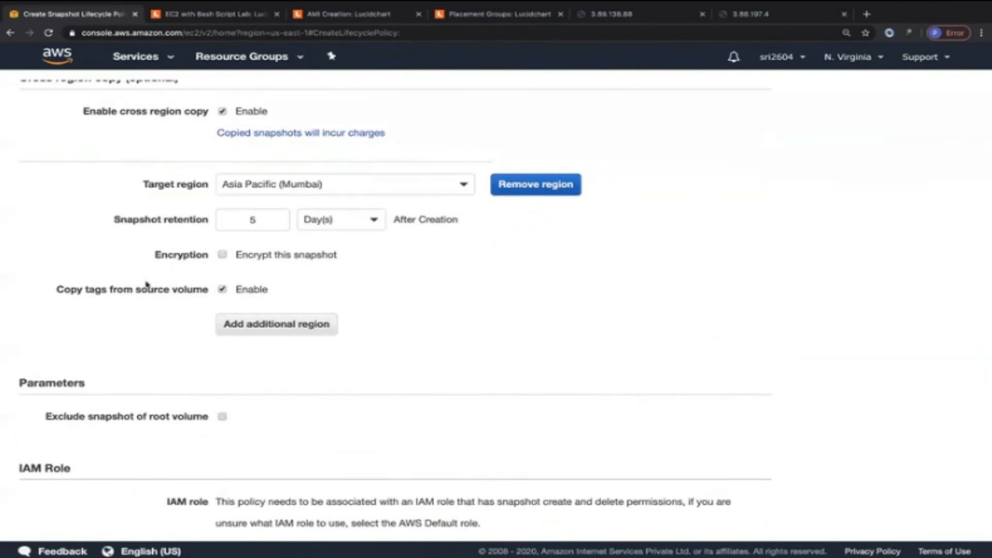
Add EU (Paris) as a second cross region copy target with a snapshot retention of 5 days and encryption turned off.
{"action": "left_click", "coordinate": [295, 324]}
{"action": "left_click", "coordinate": [305, 342]}
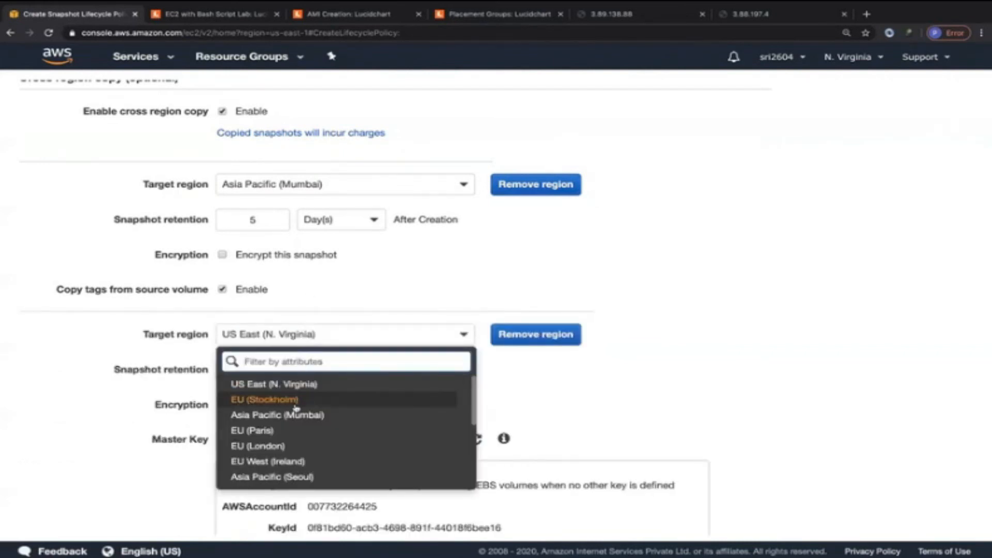
{"action": "left_click", "coordinate": [292, 431]}
{"action": "double_click", "coordinate": [253, 369]}
{"action": "type", "text": "5"}
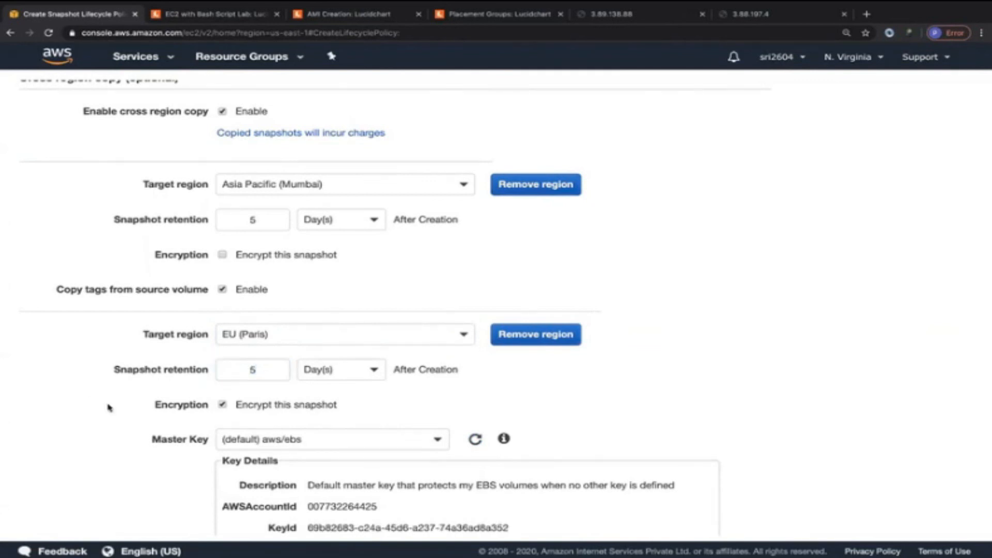
{"action": "left_click", "coordinate": [217, 406]}
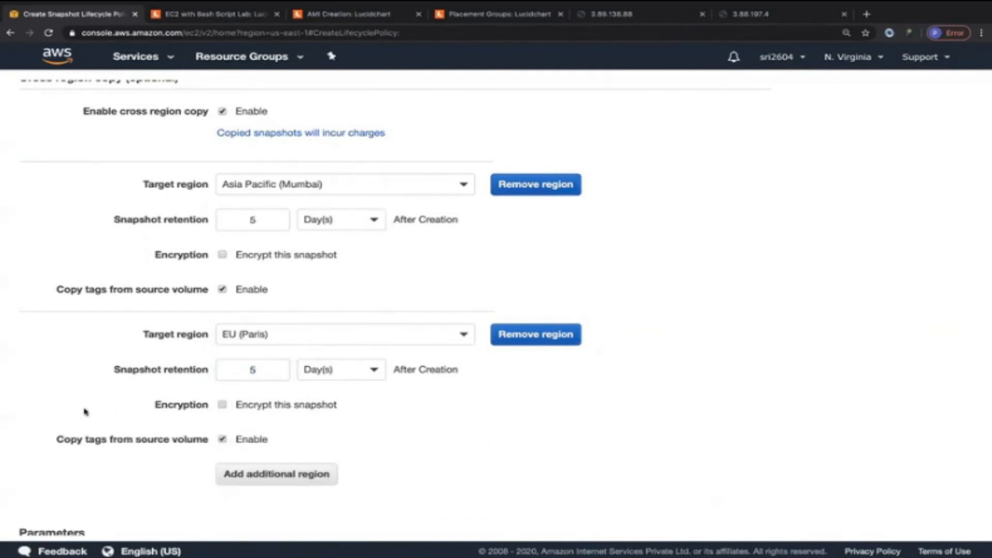
Review the copy regions, IAM role and policy summary, and create the enabled snapshot lifecycle policy with the default role.
{"action": "scroll", "coordinate": [119, 303], "scroll_direction": "up", "scroll_amount": 1}
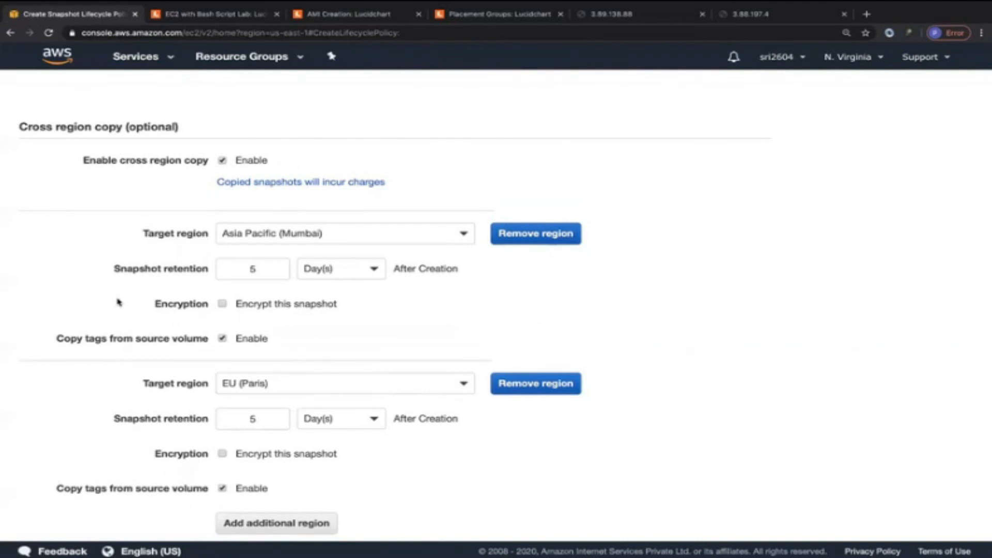
{"action": "scroll", "coordinate": [119, 302], "scroll_direction": "down", "scroll_amount": 2}
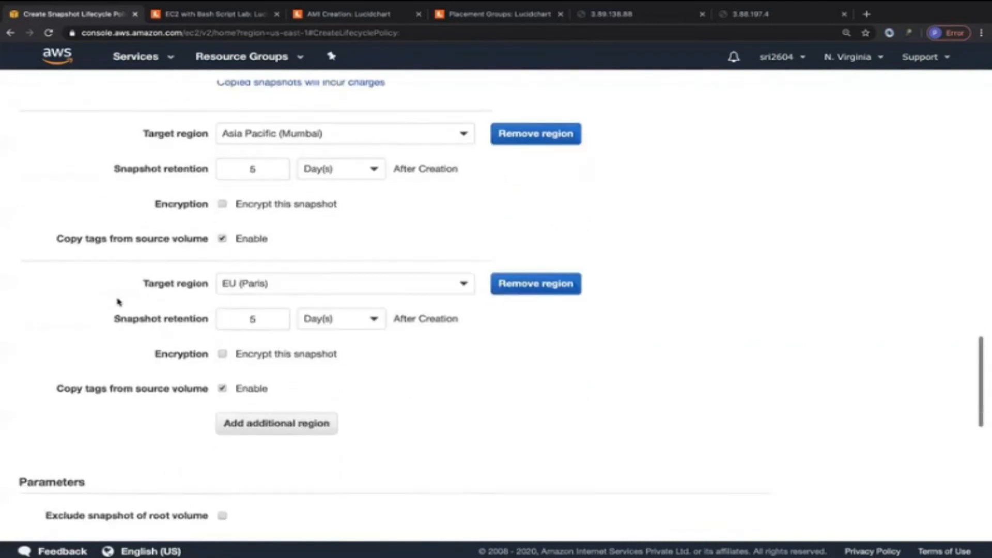
{"action": "scroll", "coordinate": [118, 303], "scroll_direction": "down", "scroll_amount": 4}
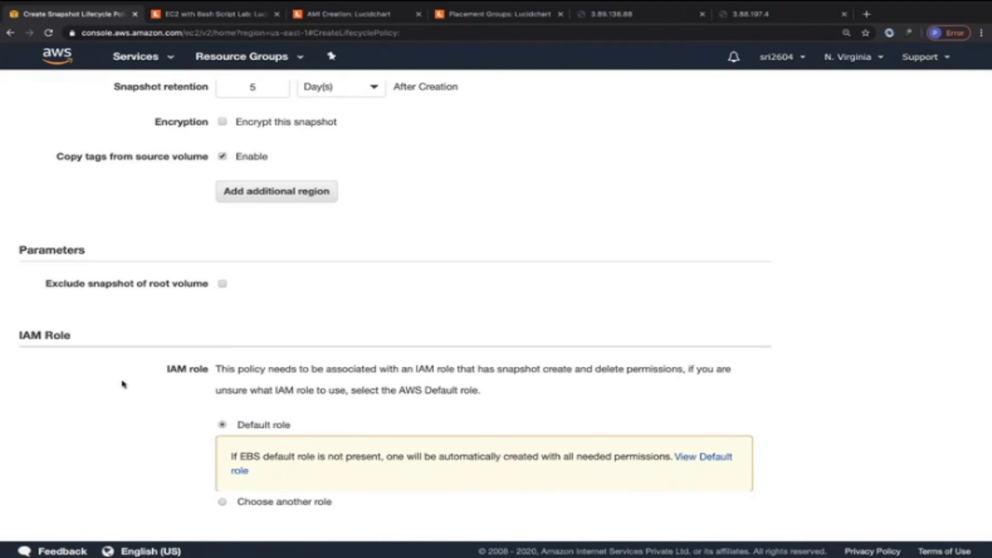
{"action": "scroll", "coordinate": [122, 382], "scroll_direction": "down", "scroll_amount": 2}
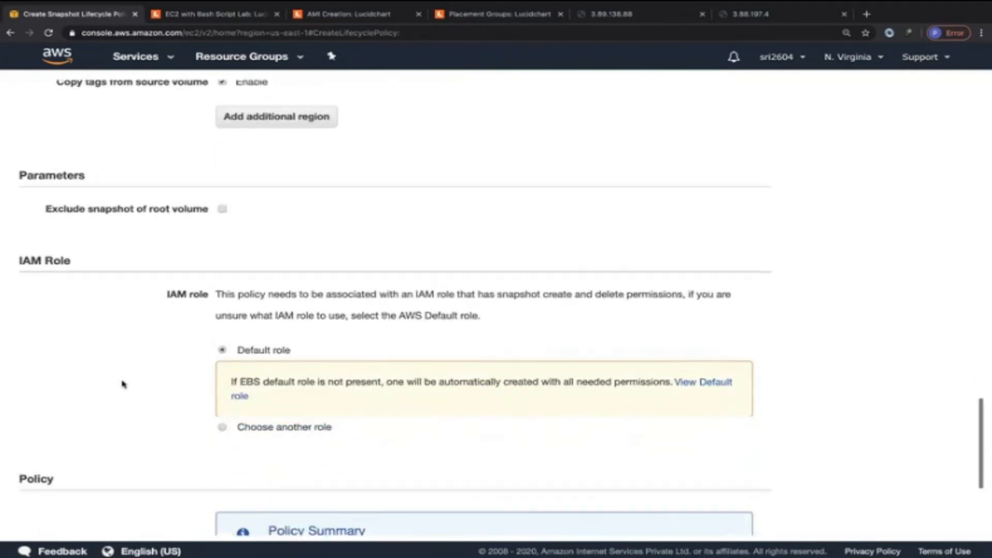
{"action": "scroll", "coordinate": [155, 385], "scroll_direction": "down", "scroll_amount": 3}
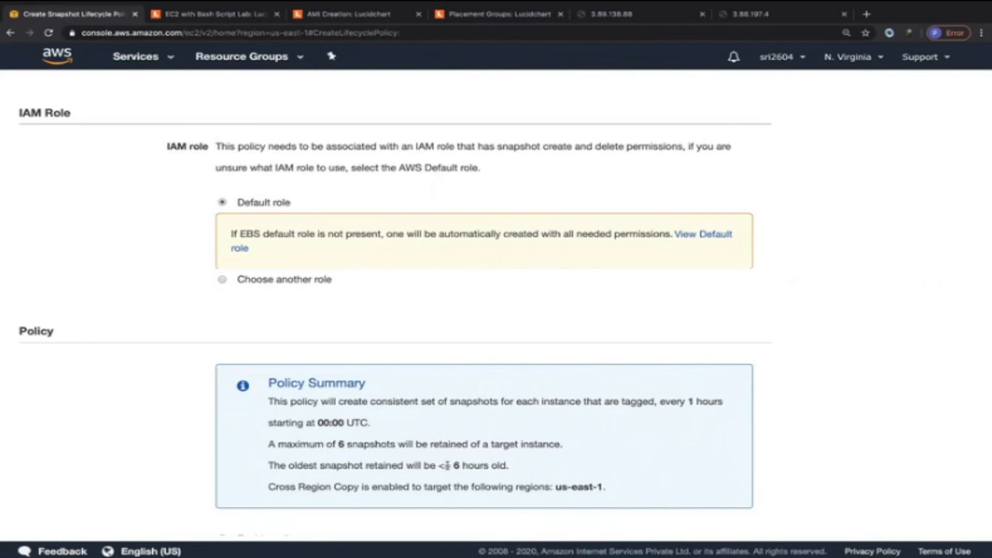
{"action": "scroll", "coordinate": [386, 458], "scroll_direction": "up", "scroll_amount": 10}
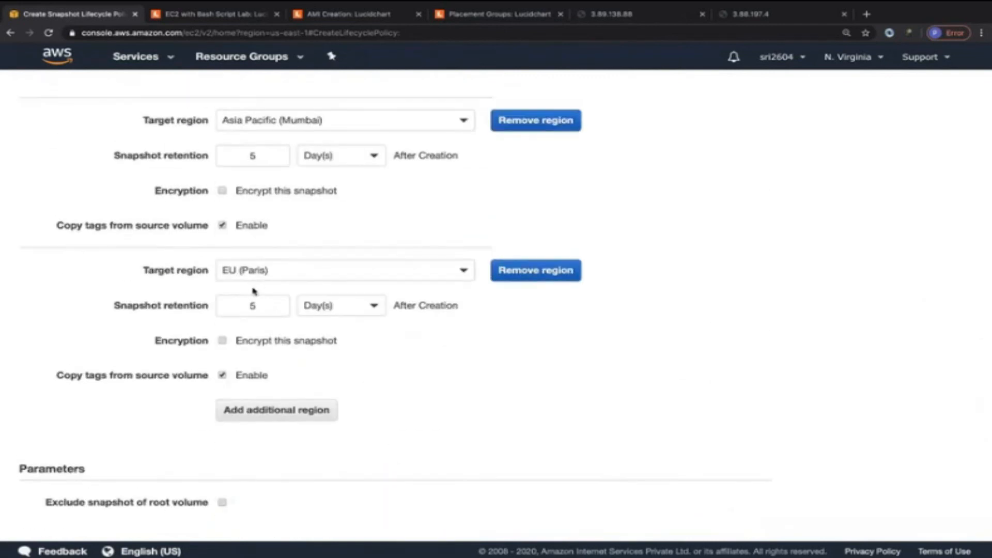
{"action": "scroll", "coordinate": [406, 421], "scroll_direction": "down", "scroll_amount": 10}
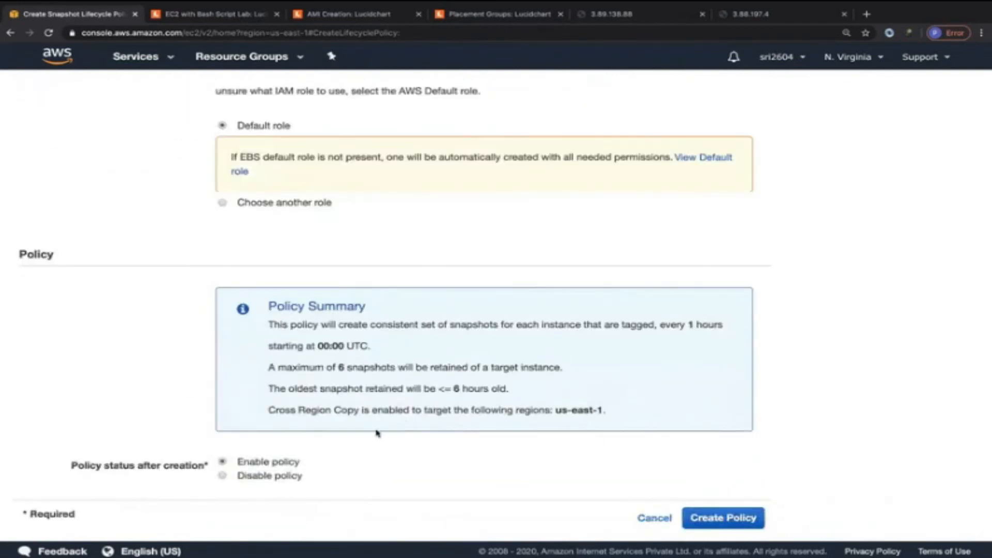
{"action": "left_click", "coordinate": [731, 523]}
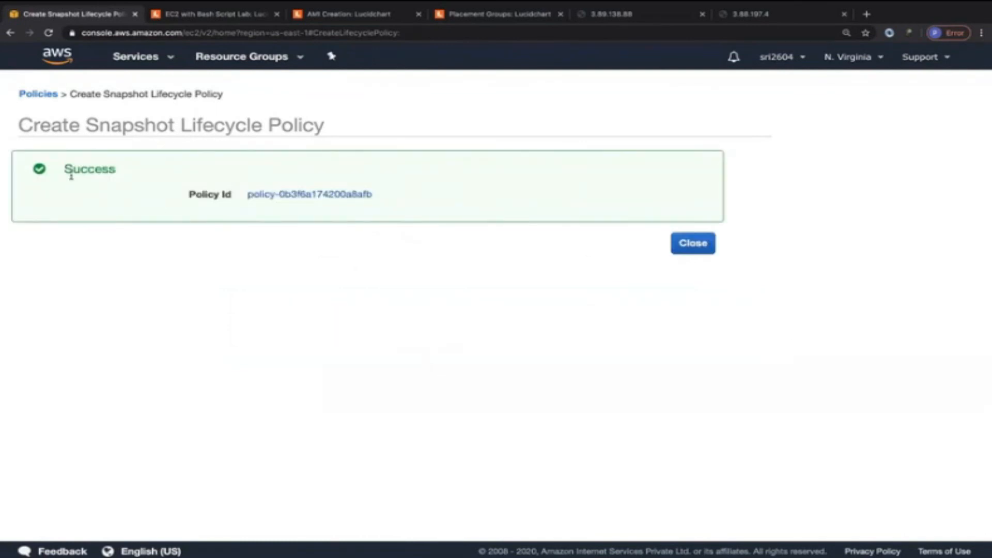
{"action": "left_click", "coordinate": [693, 244]}
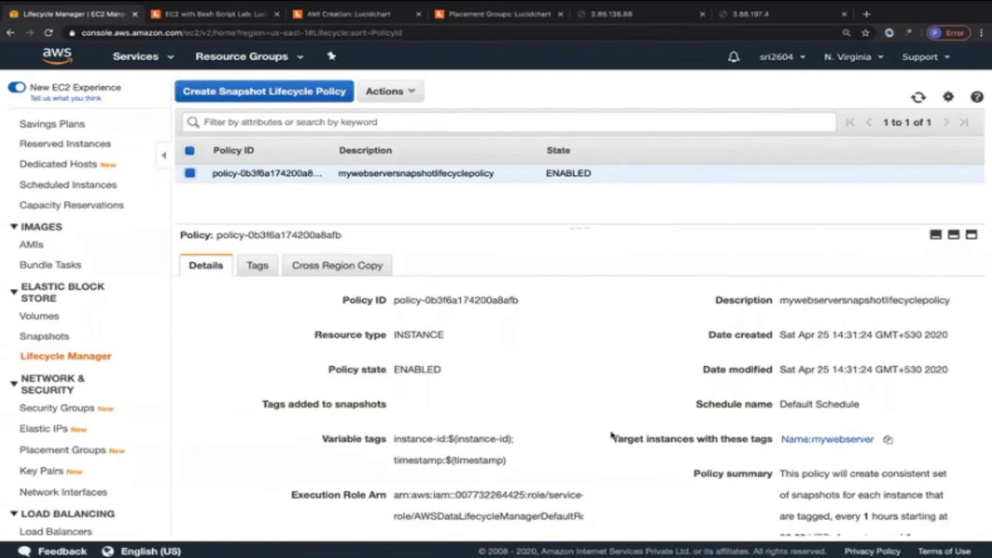
Review the new lifecycle policy's details and its cross region copy rules for both target regions.
{"action": "scroll", "coordinate": [612, 436], "scroll_direction": "down", "scroll_amount": 3}
{"action": "scroll", "coordinate": [612, 435], "scroll_direction": "down", "scroll_amount": 1}
{"action": "scroll", "coordinate": [594, 421], "scroll_direction": "up", "scroll_amount": 4}
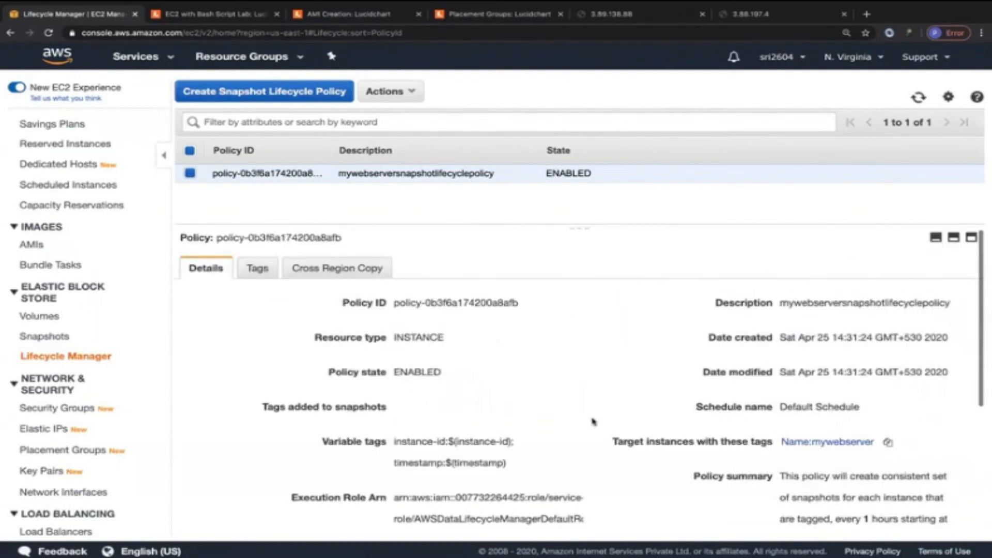
{"action": "left_click", "coordinate": [336, 268]}
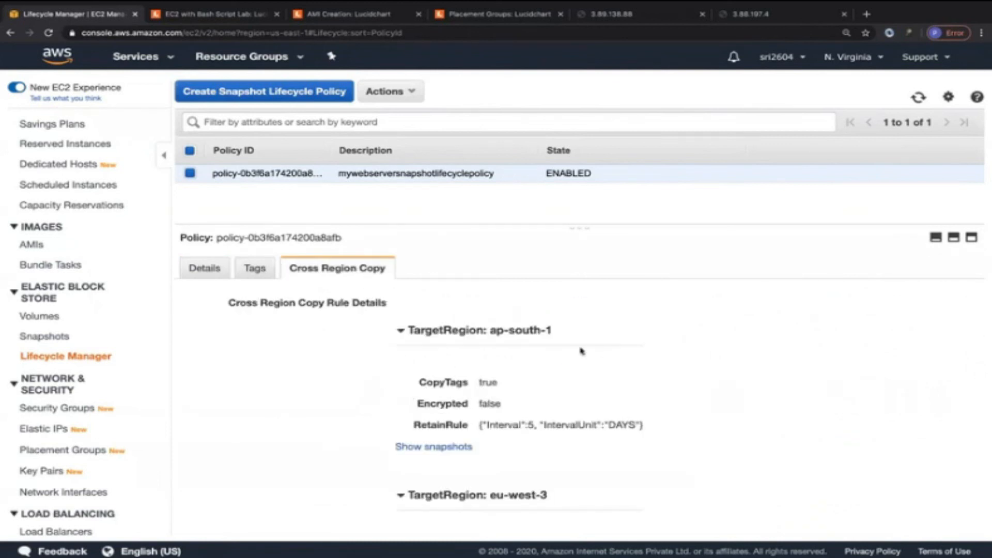
{"action": "scroll", "coordinate": [325, 436], "scroll_direction": "down", "scroll_amount": 3}
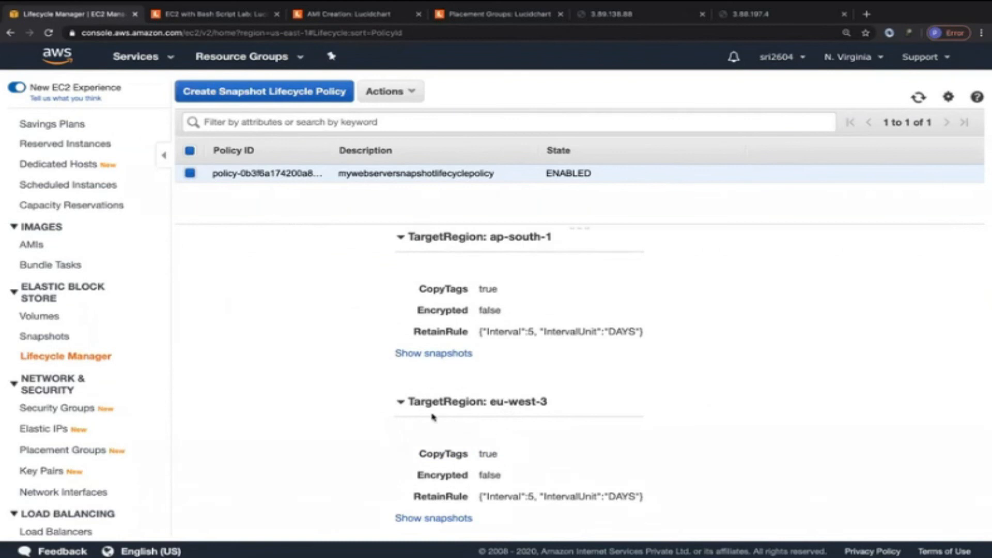
{"action": "scroll", "coordinate": [333, 391], "scroll_direction": "up", "scroll_amount": 1}
{"action": "scroll", "coordinate": [333, 391], "scroll_direction": "up", "scroll_amount": 3}
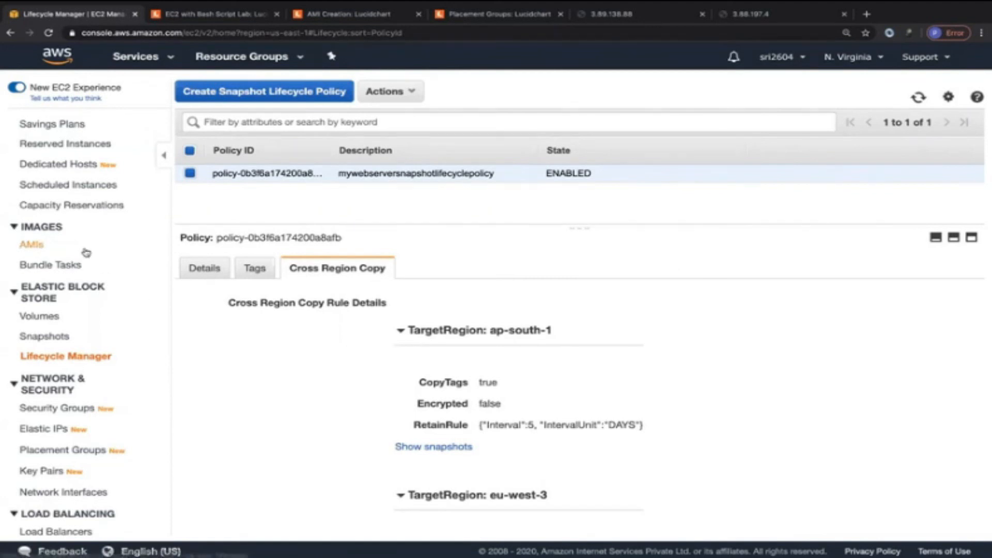
Open the list of instances and view the description of the mywebserver instance.
{"action": "scroll", "coordinate": [85, 251], "scroll_direction": "up", "scroll_amount": 4}
{"action": "left_click", "coordinate": [40, 242]}
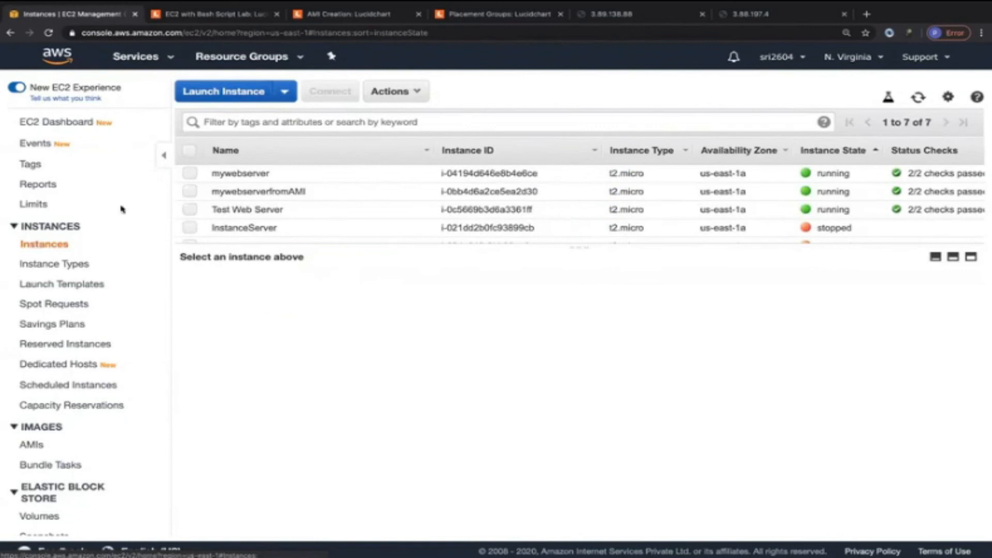
{"action": "left_click", "coordinate": [254, 173]}
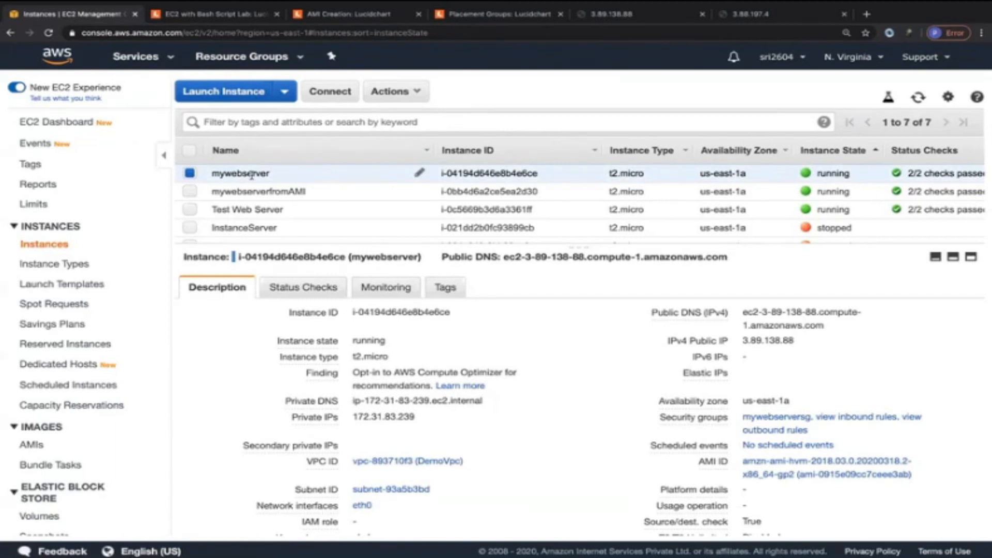
Go back to the Lifecycle Manager and look at the mywebserversnapshotlifecyclepolicy entry.
{"action": "scroll", "coordinate": [70, 372], "scroll_direction": "down", "scroll_amount": 3}
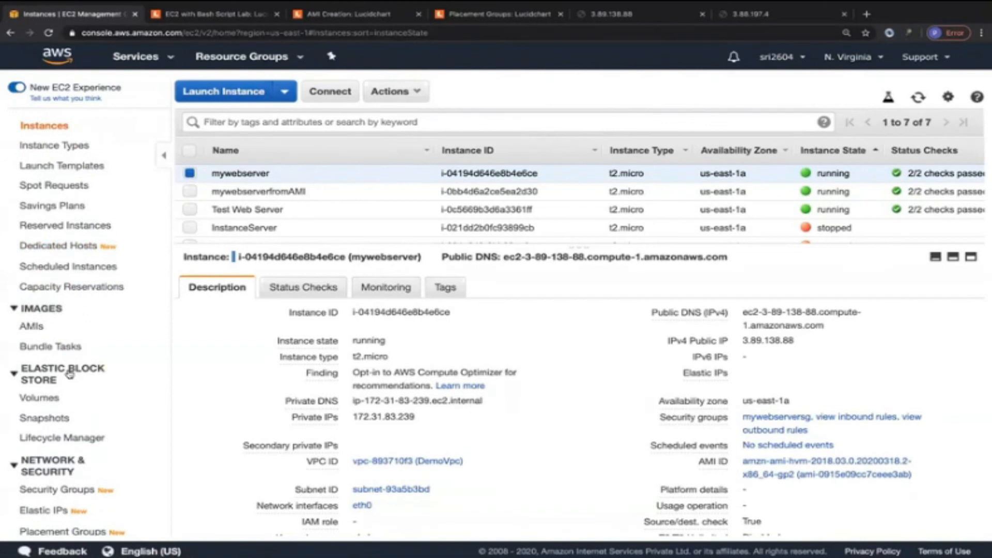
{"action": "scroll", "coordinate": [75, 403], "scroll_direction": "down", "scroll_amount": 1}
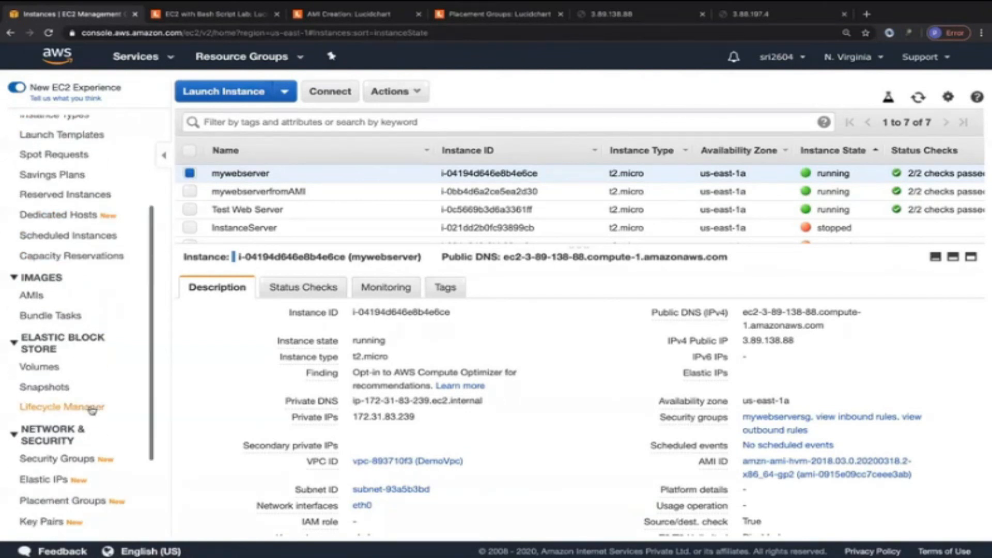
{"action": "left_click", "coordinate": [75, 409]}
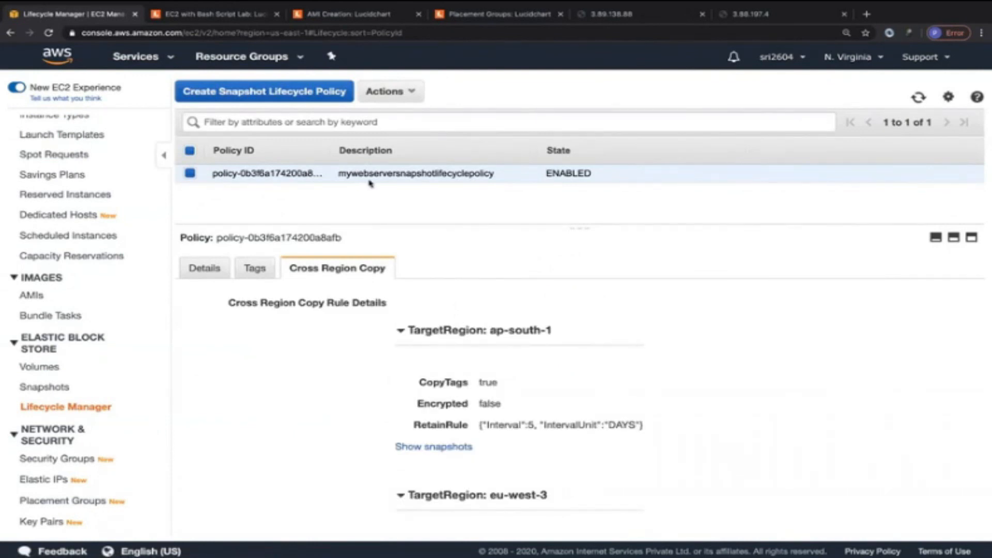
{"action": "scroll", "coordinate": [77, 388], "scroll_direction": "down", "scroll_amount": 1}
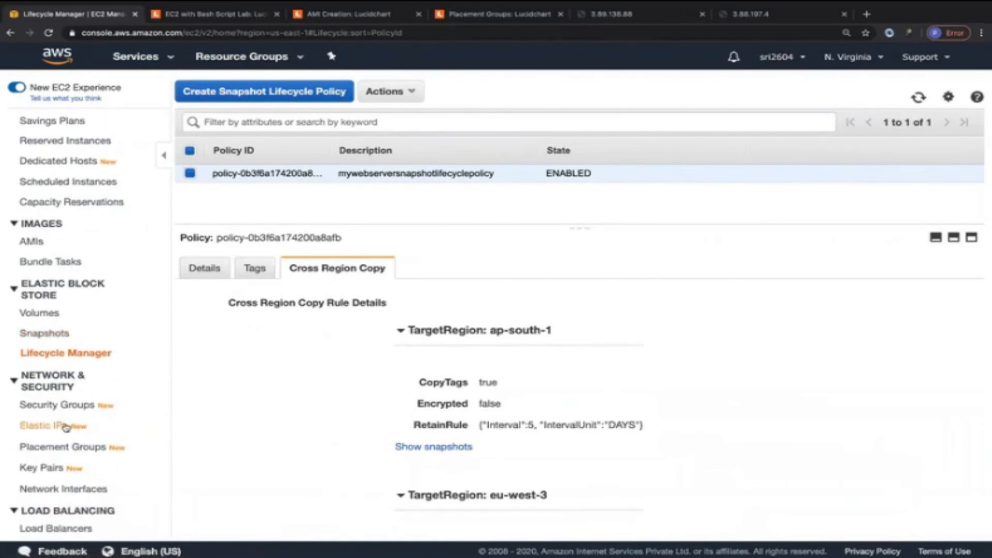
{"action": "scroll", "coordinate": [115, 432], "scroll_direction": "down", "scroll_amount": 1}
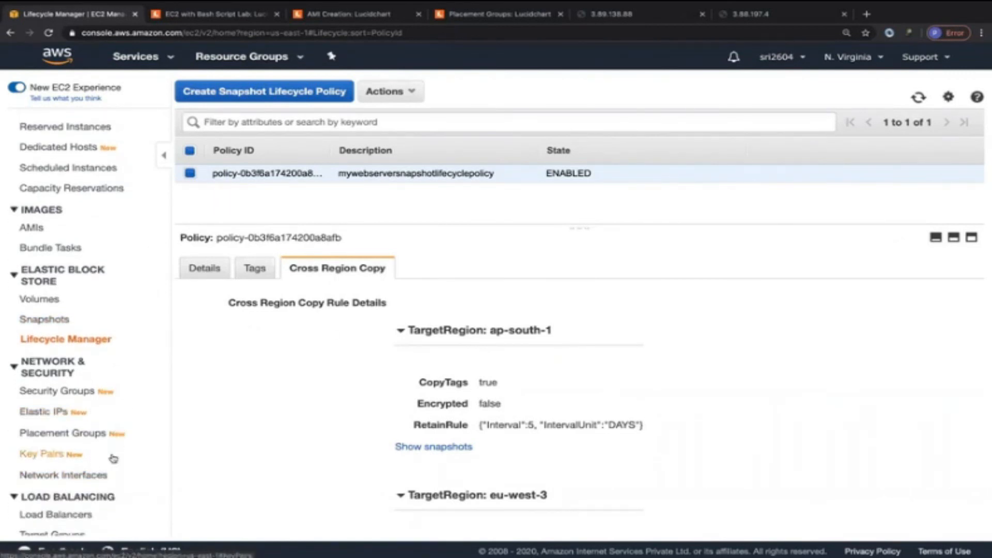
{"action": "scroll", "coordinate": [85, 457], "scroll_direction": "up", "scroll_amount": 1}
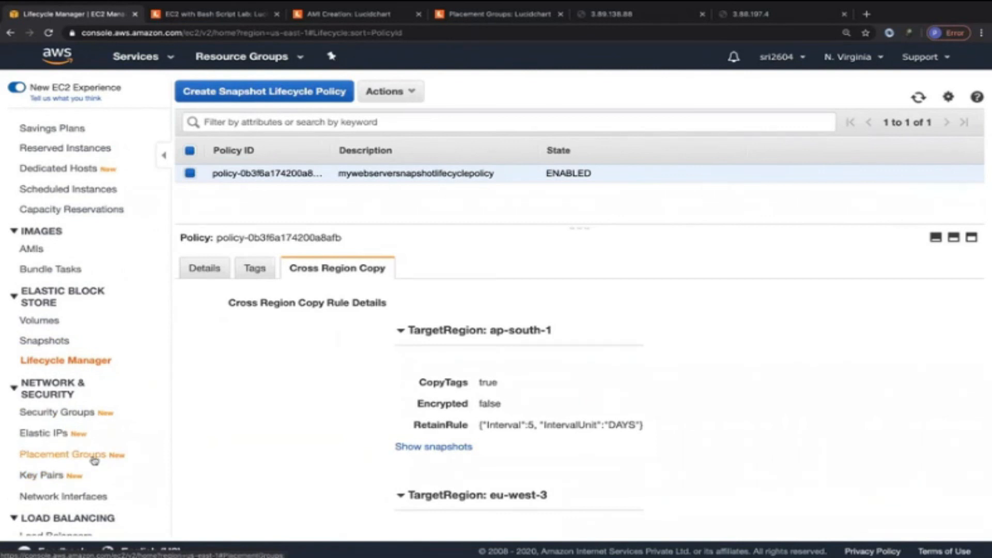
Return to the instances and select mywebserver to show its details.
{"action": "scroll", "coordinate": [99, 383], "scroll_direction": "up", "scroll_amount": 4}
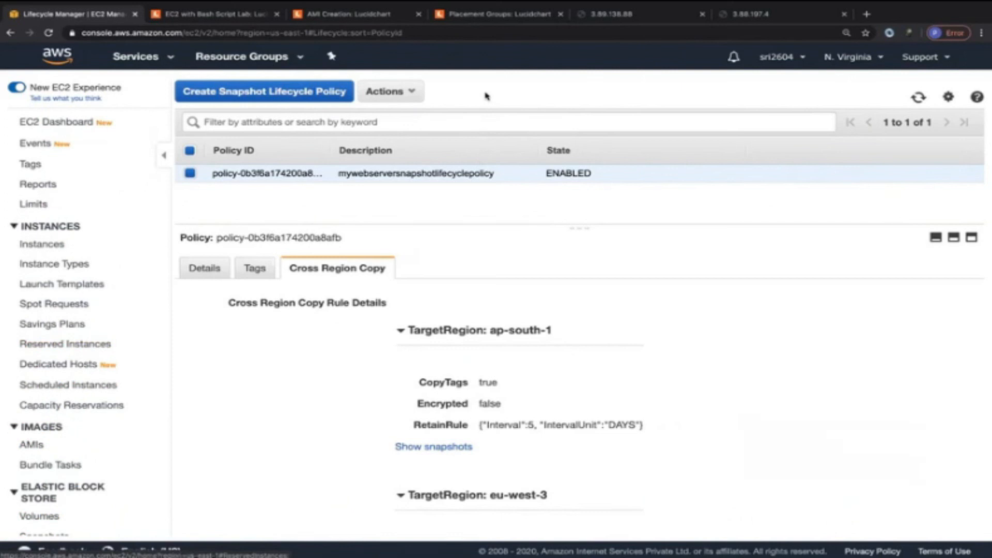
{"action": "left_click", "coordinate": [47, 244]}
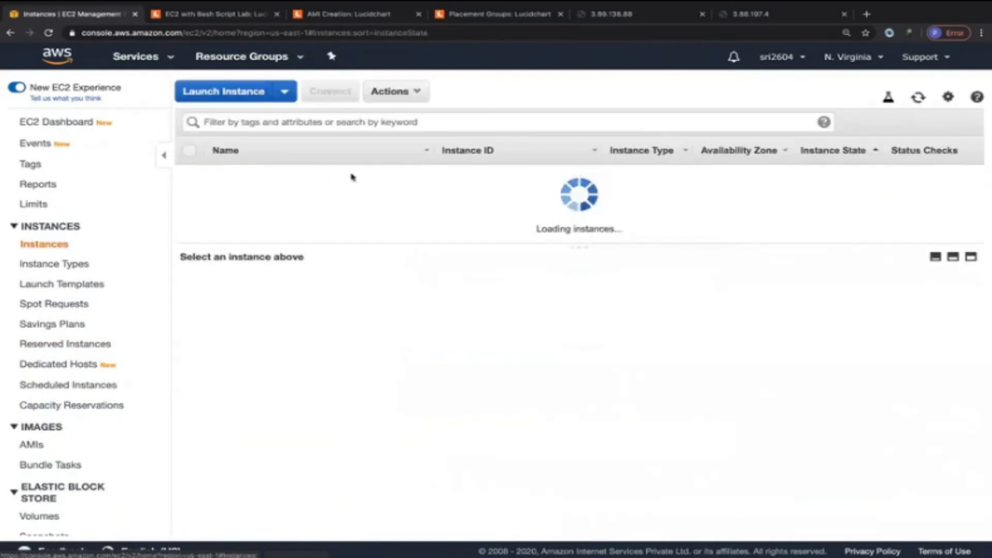
{"action": "left_click", "coordinate": [256, 173]}
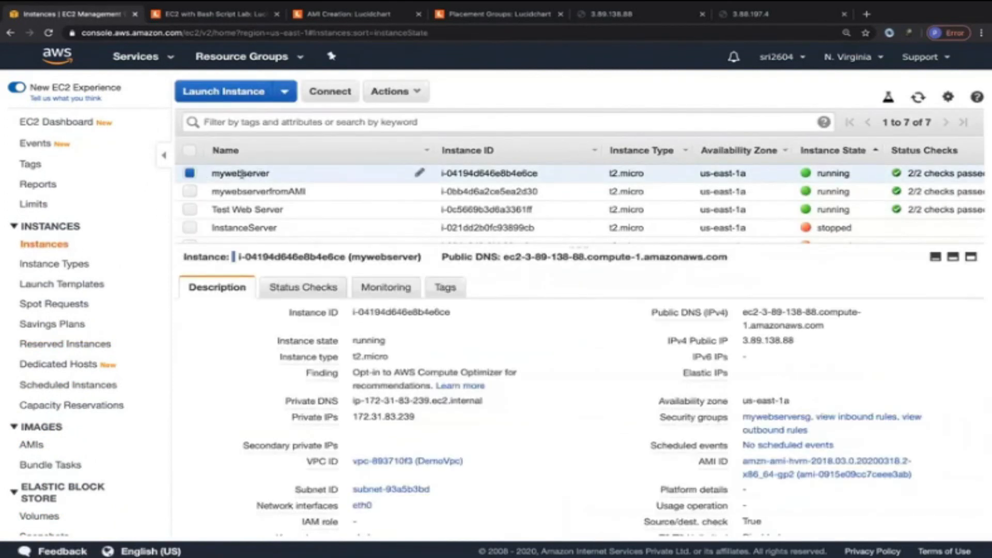